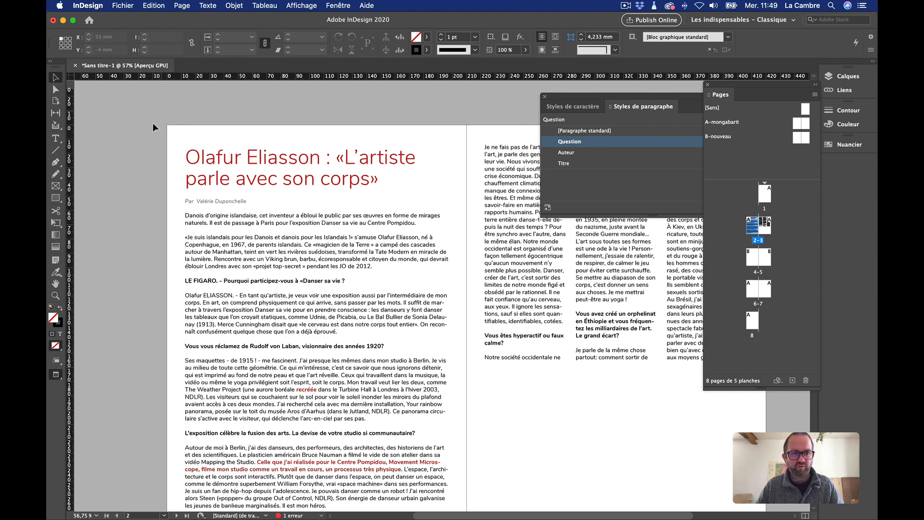
drag(152, 122, 623, 398)
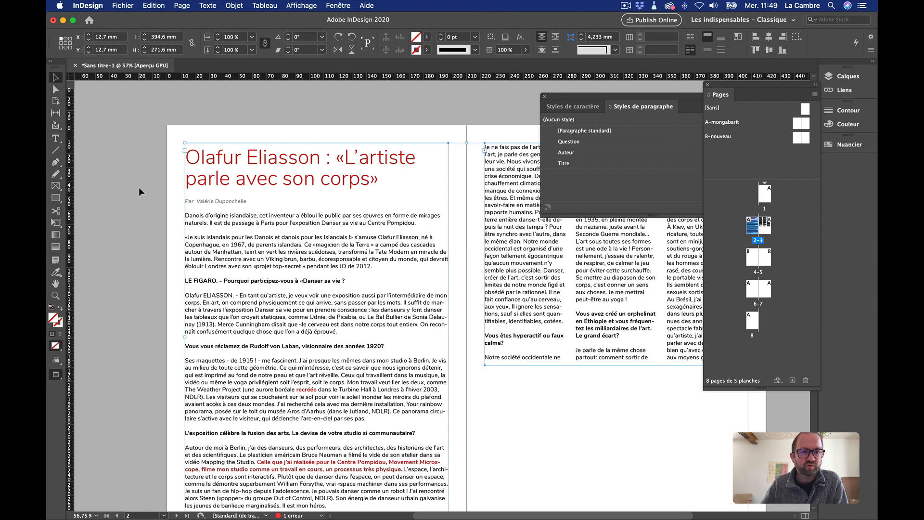
click(137, 203)
click(377, 369)
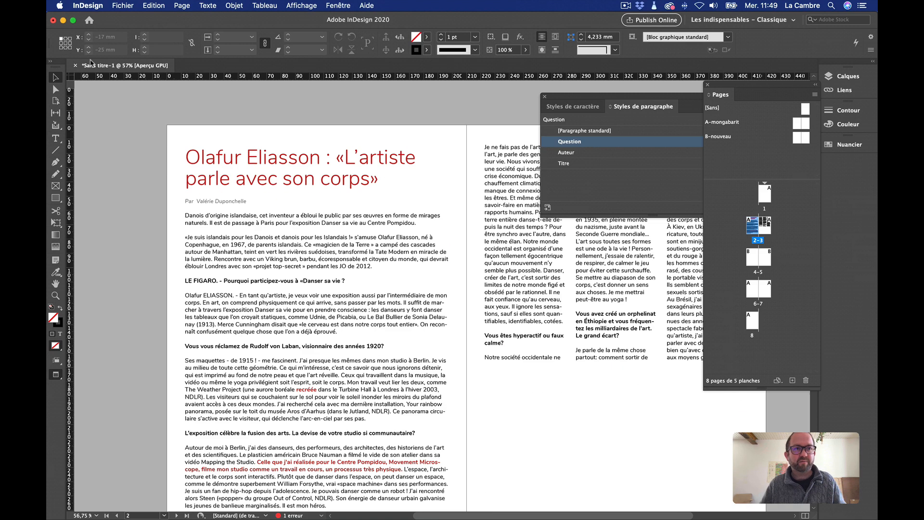
Save the document under the name miseenpage in the Documents folder as an InDesign 2020 document
click(122, 5)
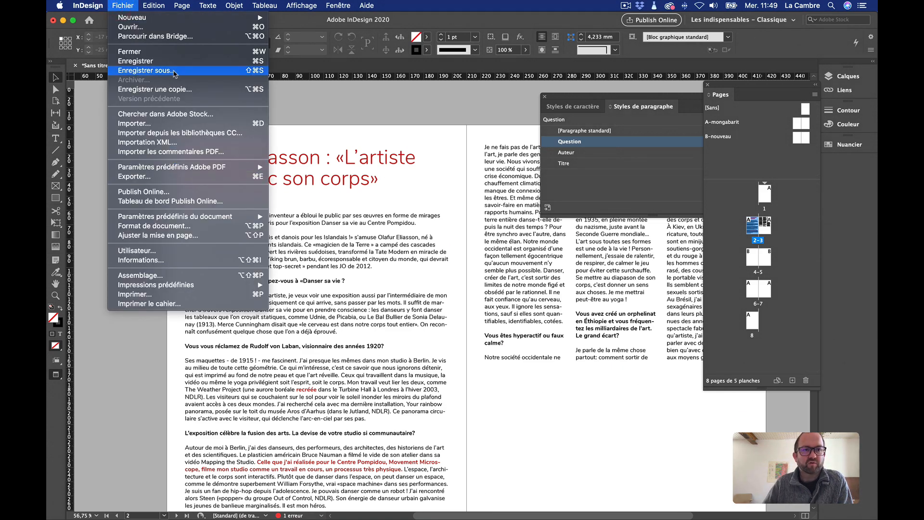
click(174, 71)
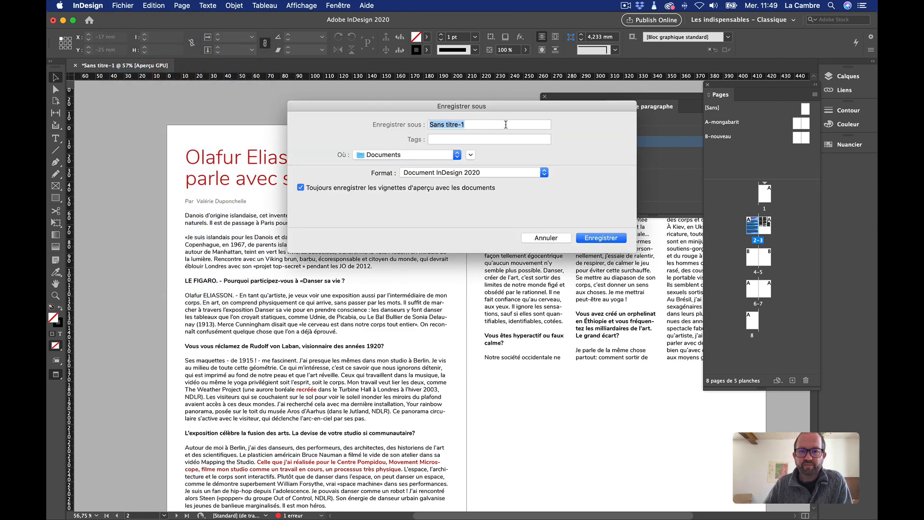
click(489, 125)
triple_click(485, 124)
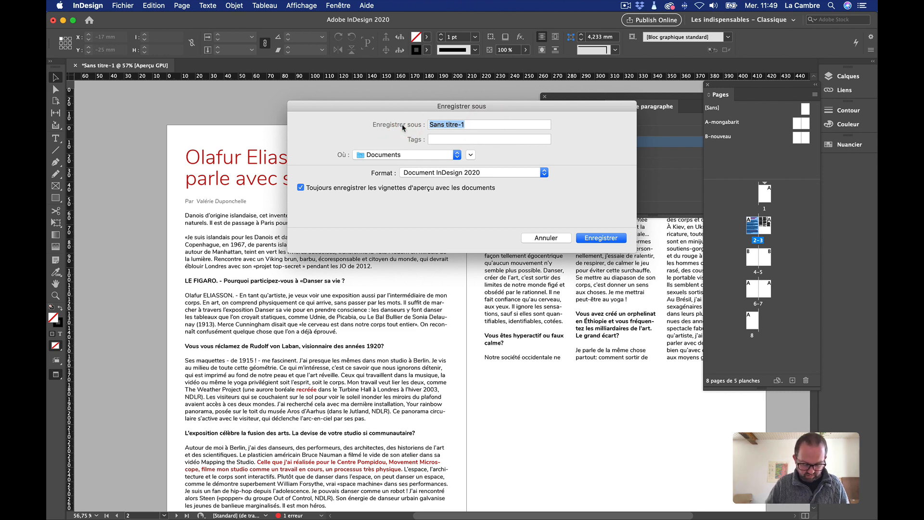
text(mid)
key(BackSpace)
text(seenpage)
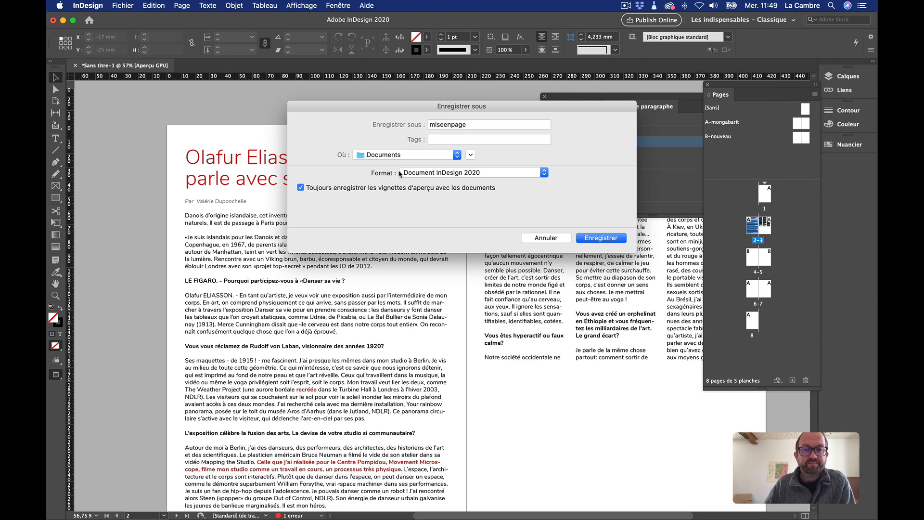
click(601, 238)
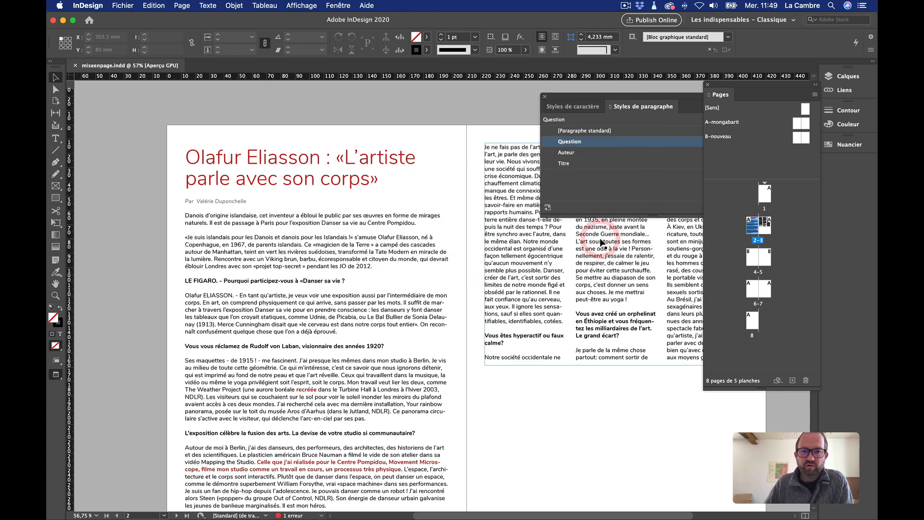
click(366, 129)
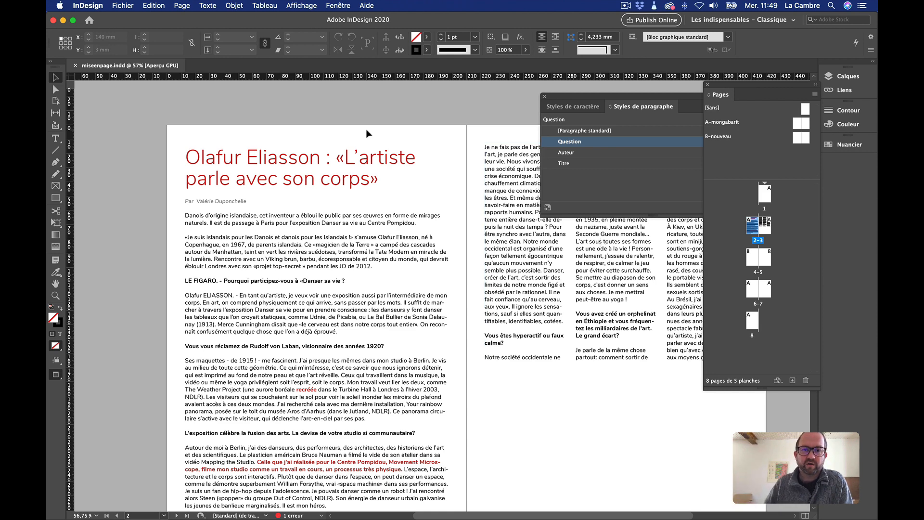
click(356, 276)
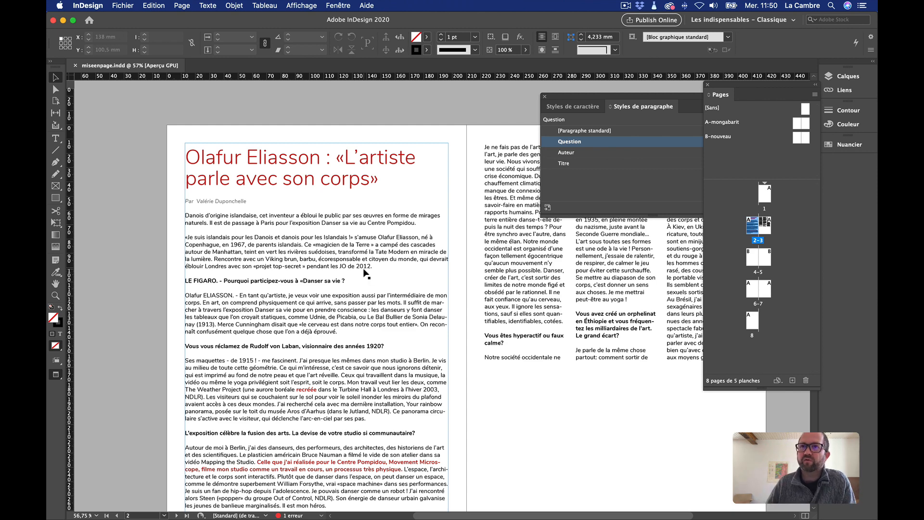
scroll(365, 273, down, 1)
scroll(365, 273, right, 1)
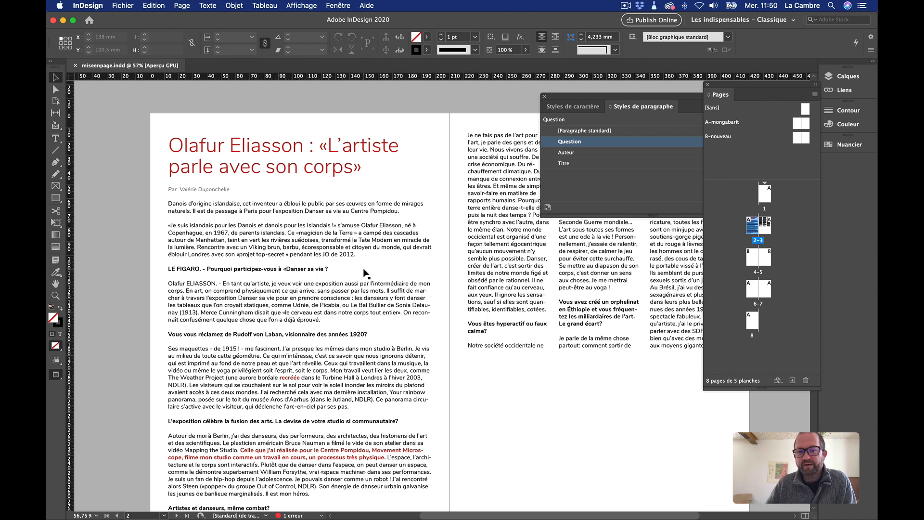
scroll(365, 273, down, 1)
scroll(364, 274, right, 3)
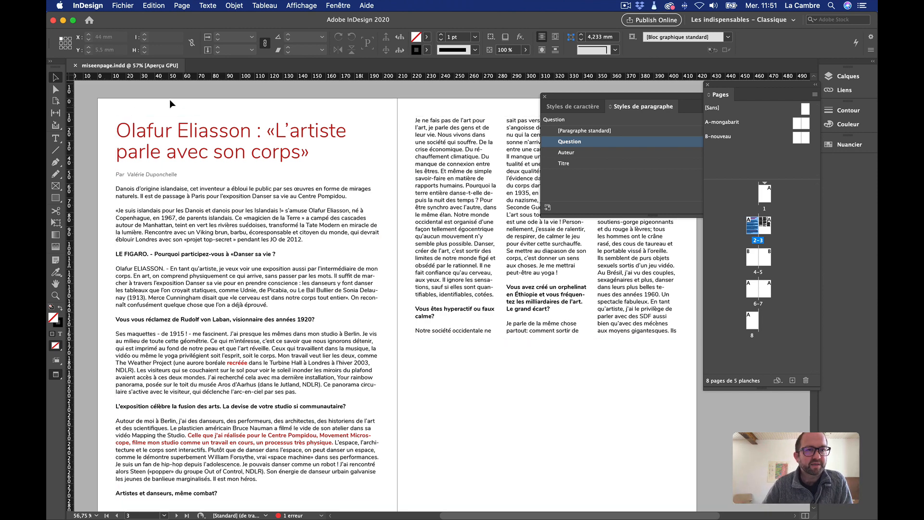
With nothing selected, start importing a file and browse to the Olafur_Eliasson_1 folder inside the Indesign folder
click(148, 89)
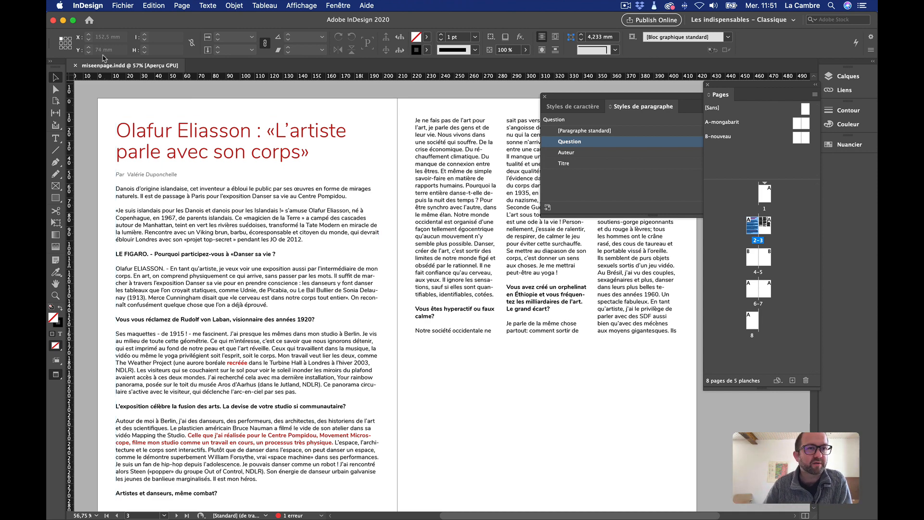
click(123, 6)
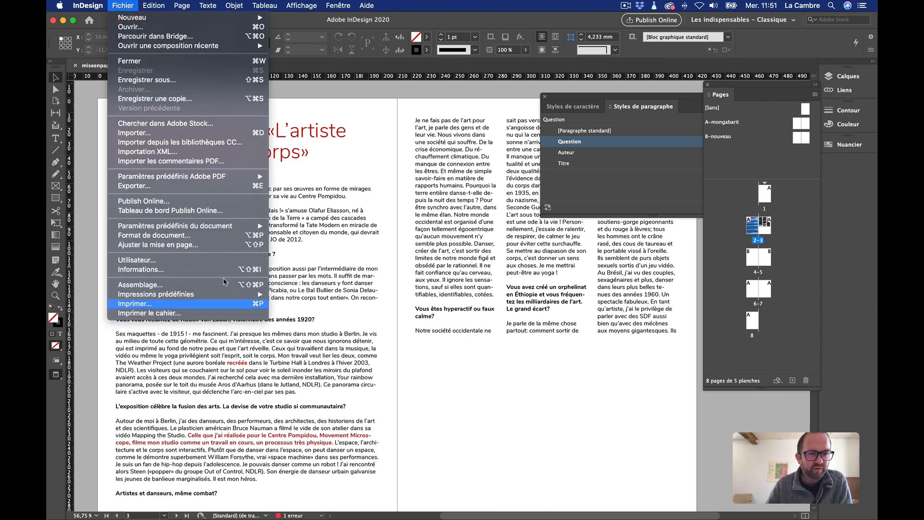
click(150, 132)
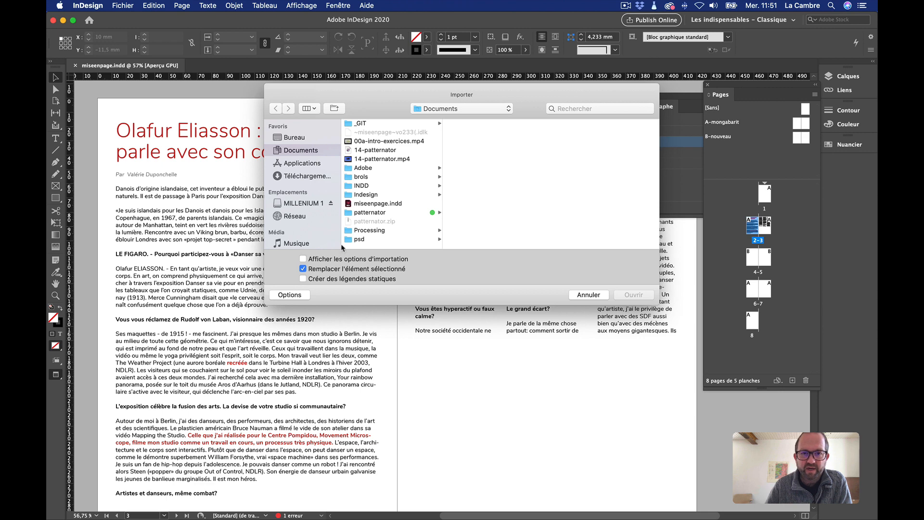
click(364, 194)
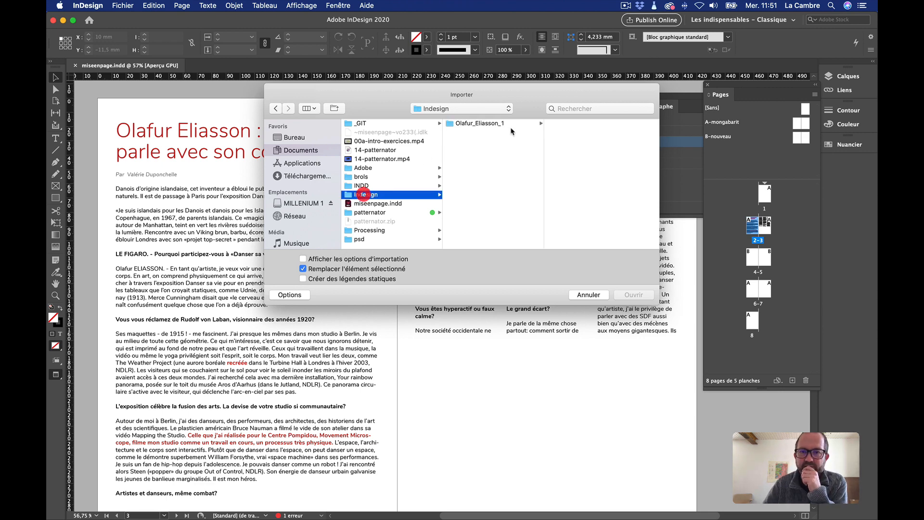
click(466, 123)
click(592, 140)
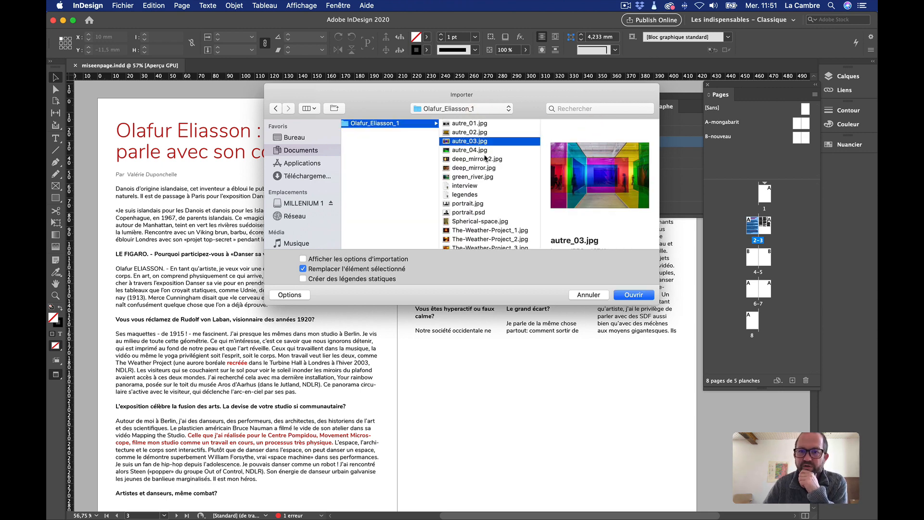
Compare the previews of the autre and The-Weather-Project images, and load The-Weather-Project_2.jpg for placement
click(460, 150)
click(466, 123)
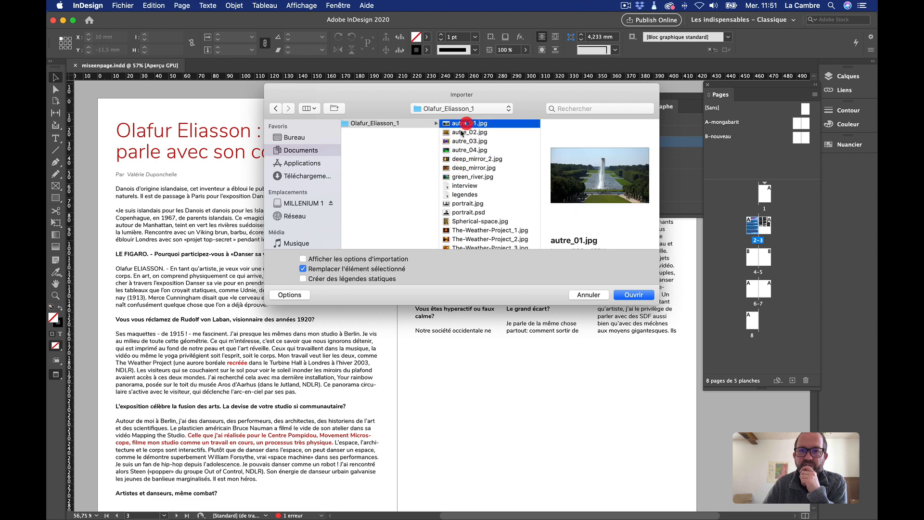
click(461, 133)
click(457, 141)
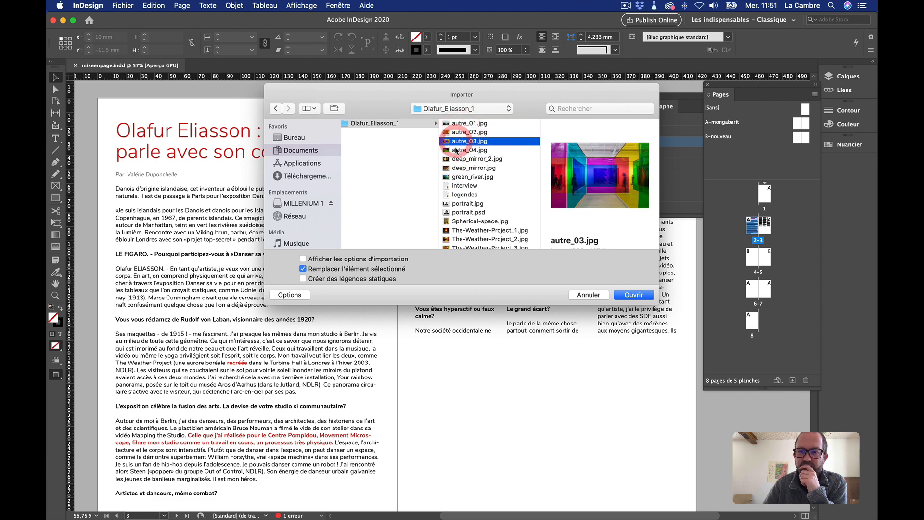
click(456, 150)
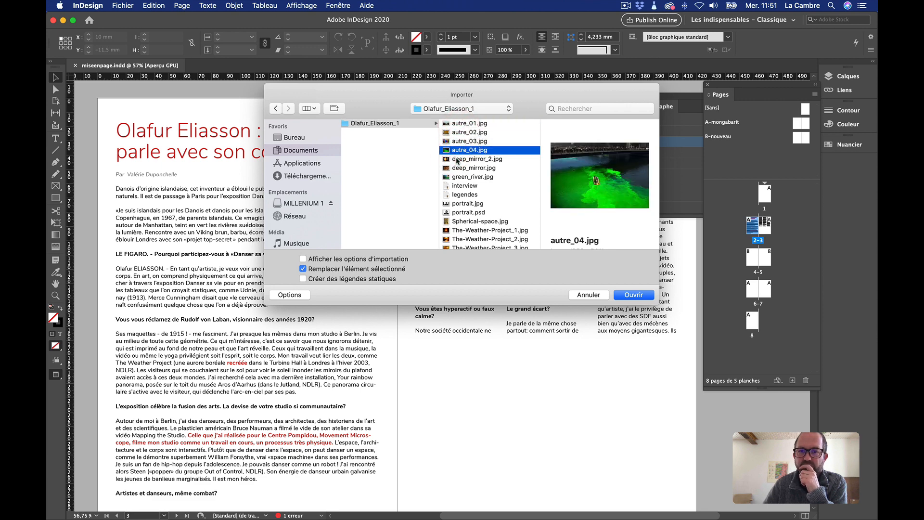
click(456, 230)
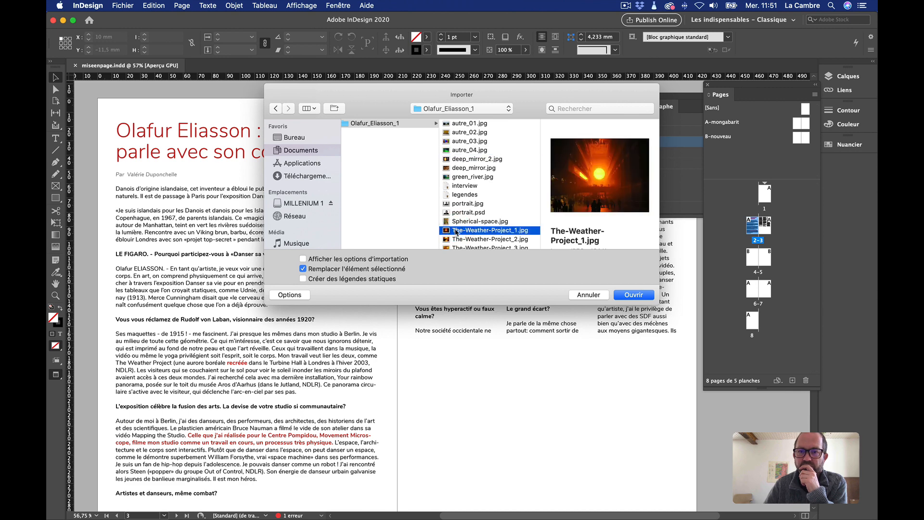
click(461, 239)
scroll(461, 242, down, 2)
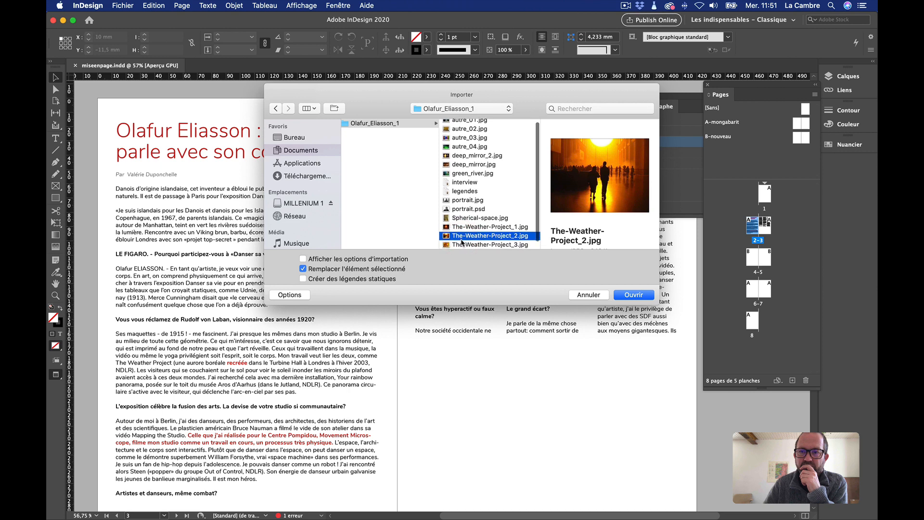
scroll(482, 238, up, 1)
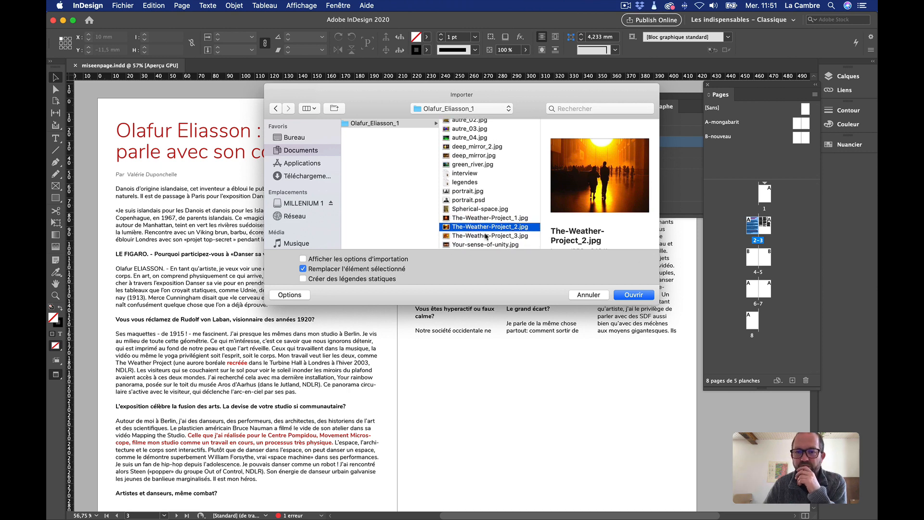
click(484, 235)
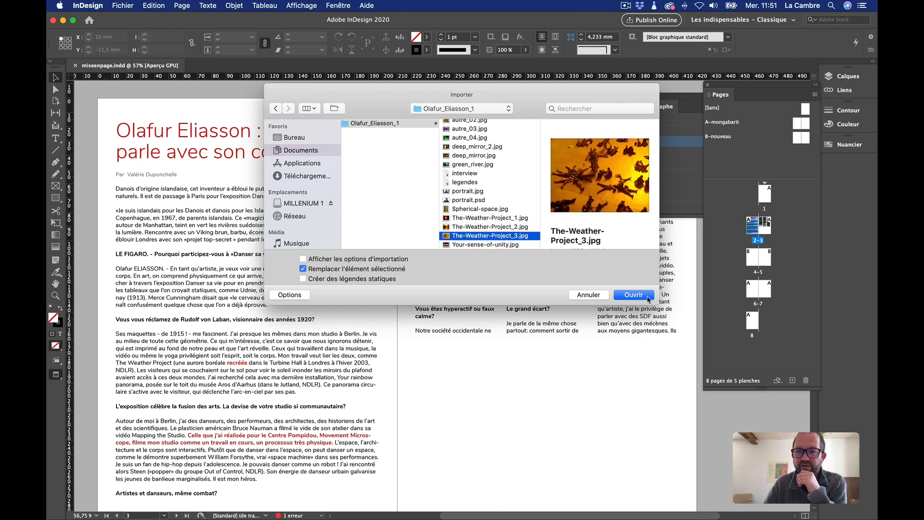
click(467, 227)
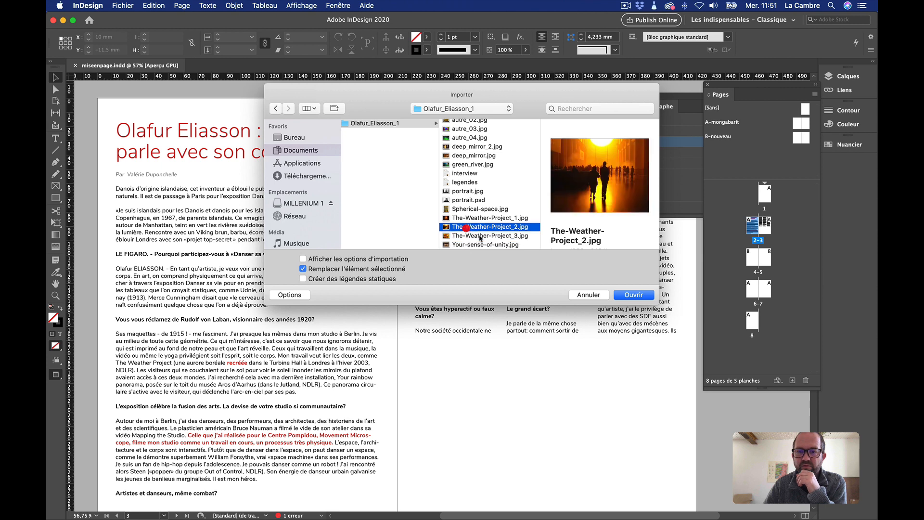
click(631, 295)
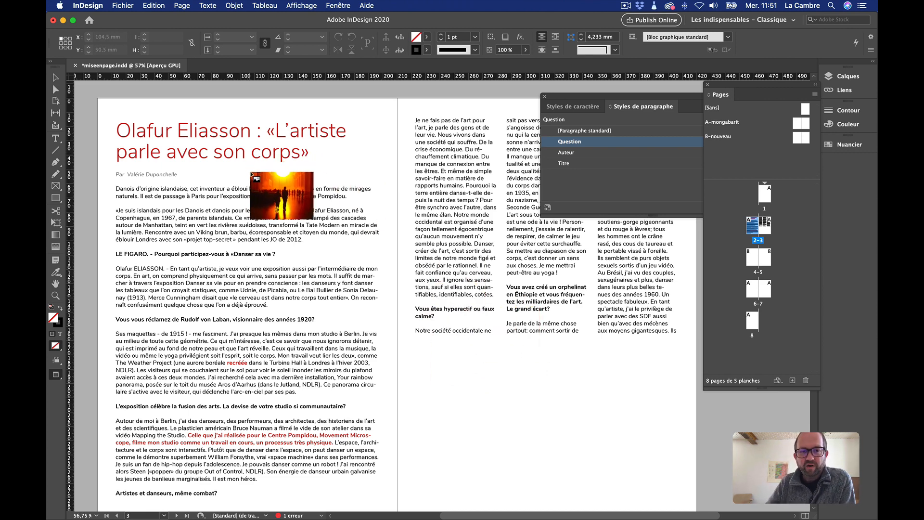
Place the image at full size below the article title and crop its frame to about 237 × 178 mm
click(259, 173)
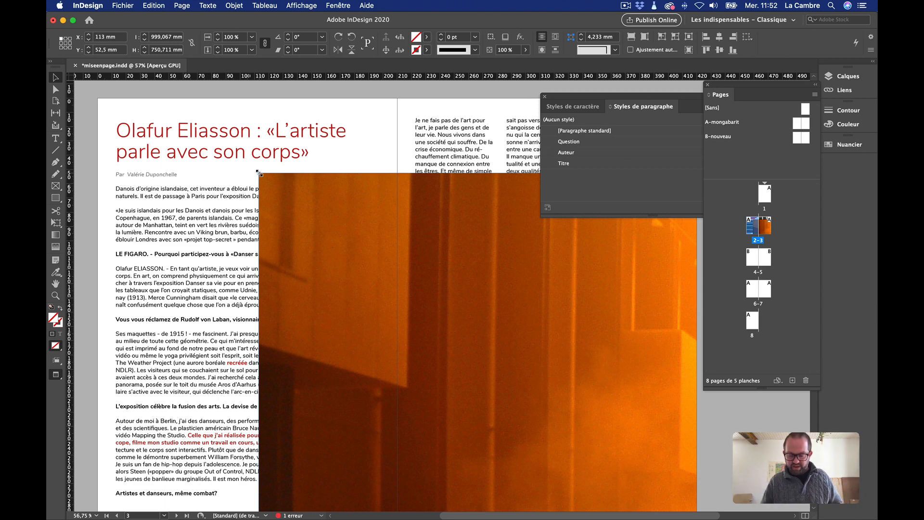
key(super+minus)
key(super+minus)
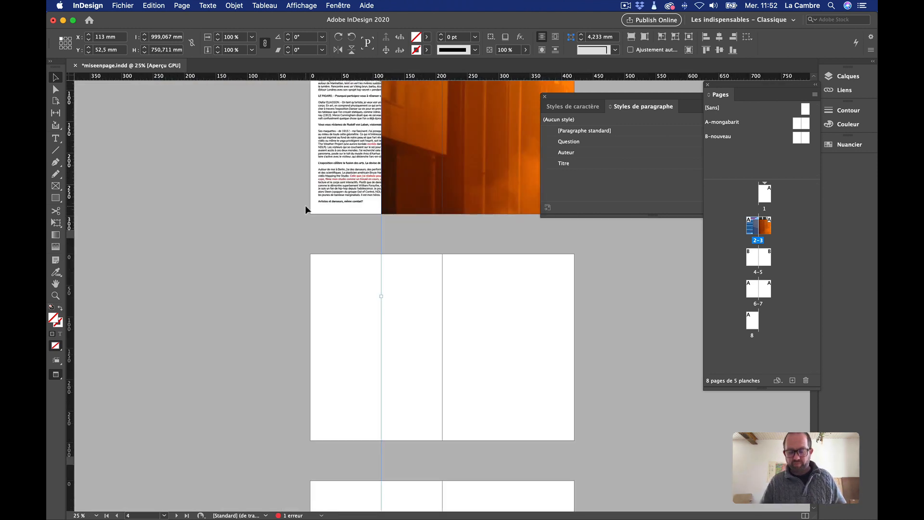
key(super+minus)
key(super+minus)
key(super+minus)
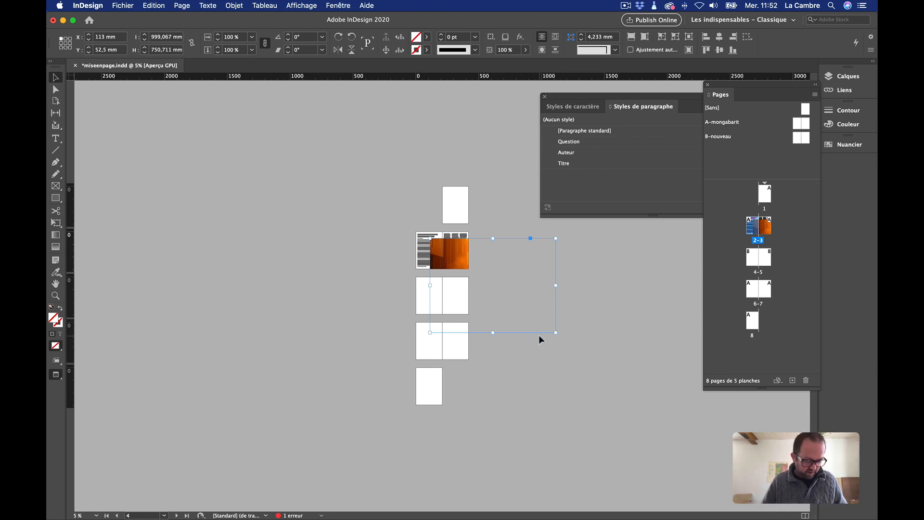
drag(556, 333, 461, 245)
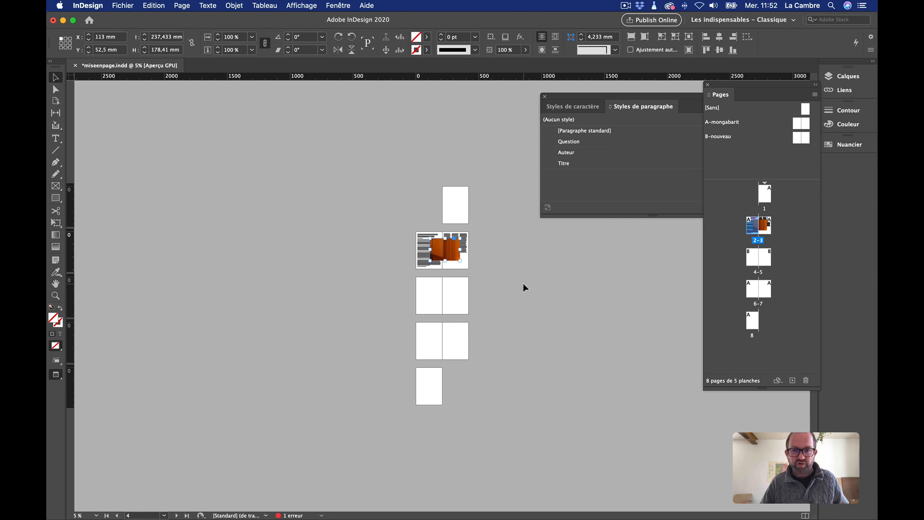
Select the image content inside its frame and scale it down proportionally to about 265.5 × 199.5 mm
key(super+5)
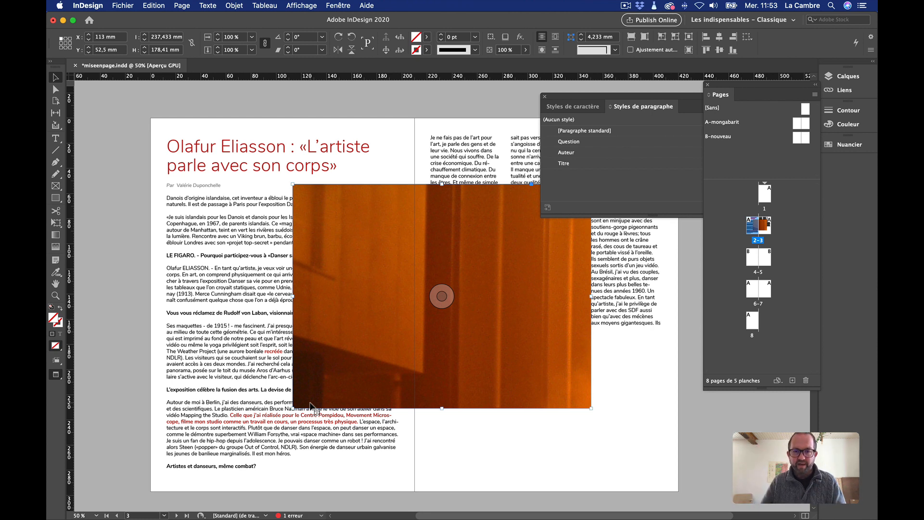
click(442, 296)
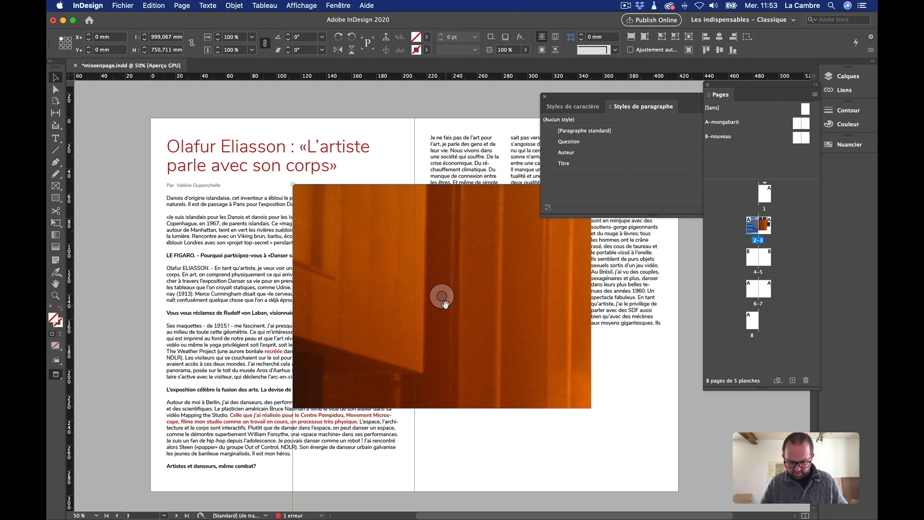
key(super+minus)
key(super+minus)
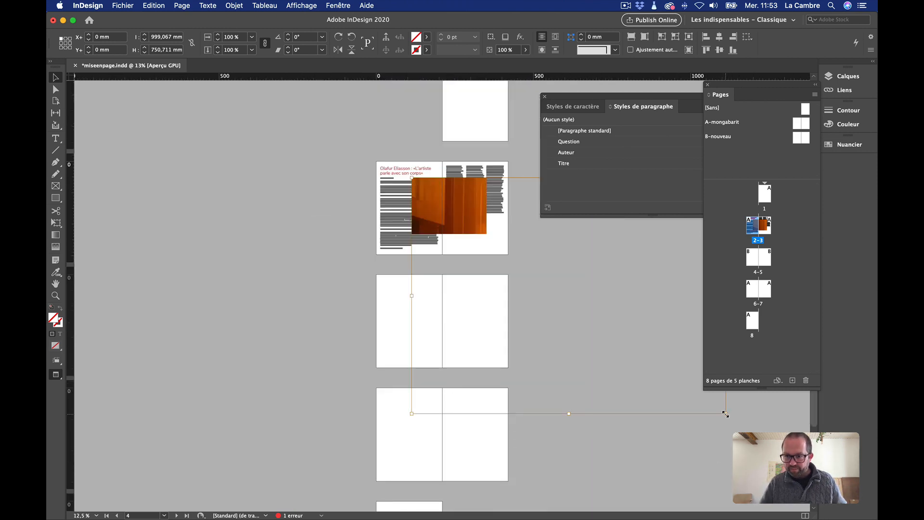
drag(725, 413, 492, 242)
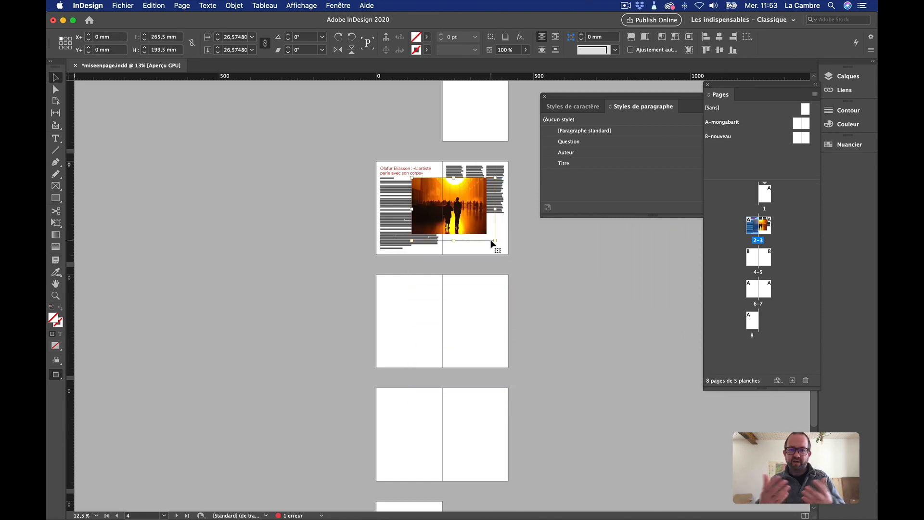
key(super+plus)
key(super+plus)
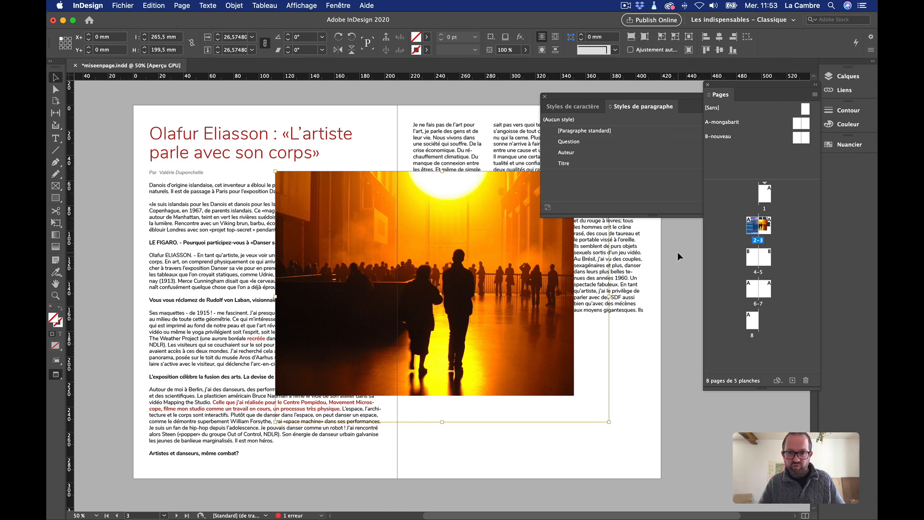
Undo the image scaling, the frame cropping and the placement so the image is loaded for placing again
key(super+z)
key(super+z)
key(super+z)
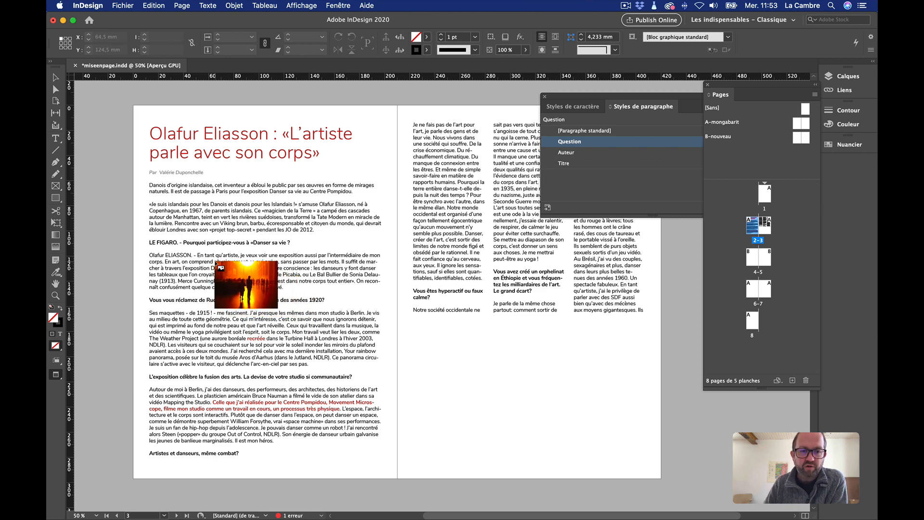
Place the loaded image at about 70 × 52.5 mm and move it over the text columns of the right-hand page
drag(216, 263, 304, 329)
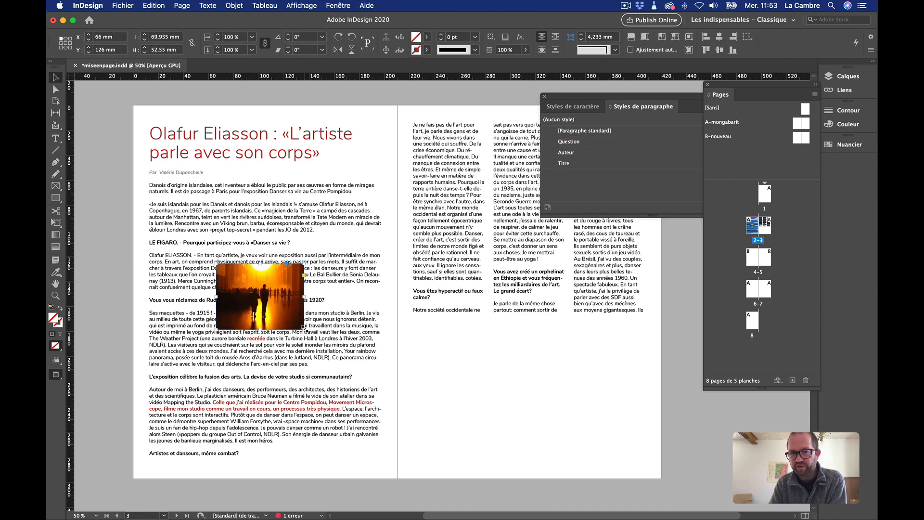
drag(577, 102, 696, 375)
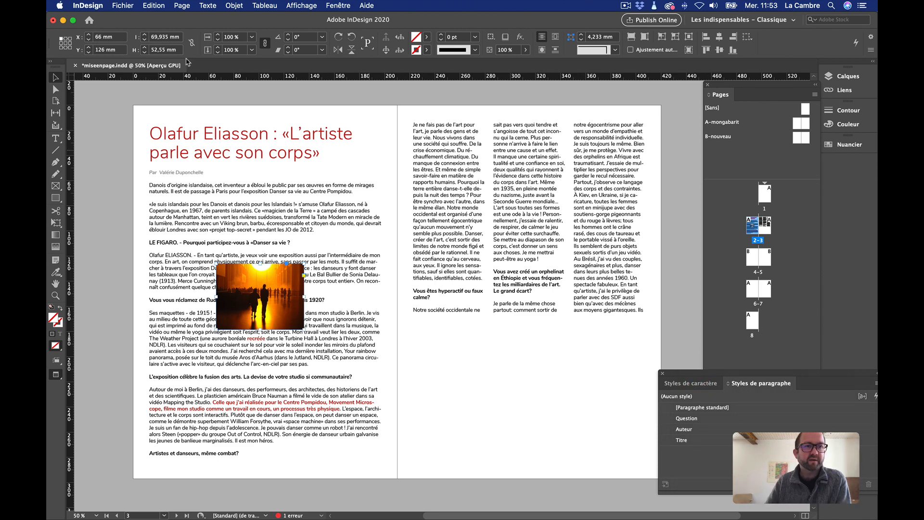
drag(235, 276, 508, 166)
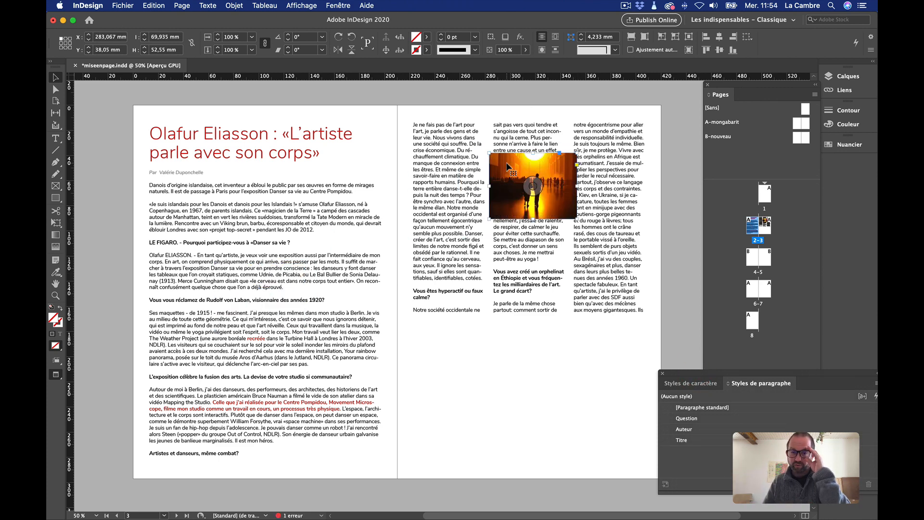
Select the image content inside its frame, enlarge it to about 99 × 74.4 mm and reposition it within the crop
click(669, 160)
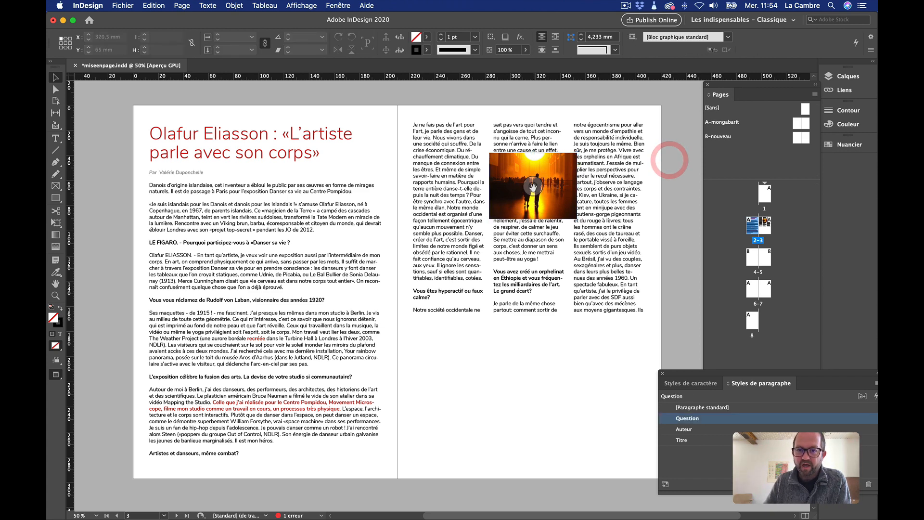
click(533, 186)
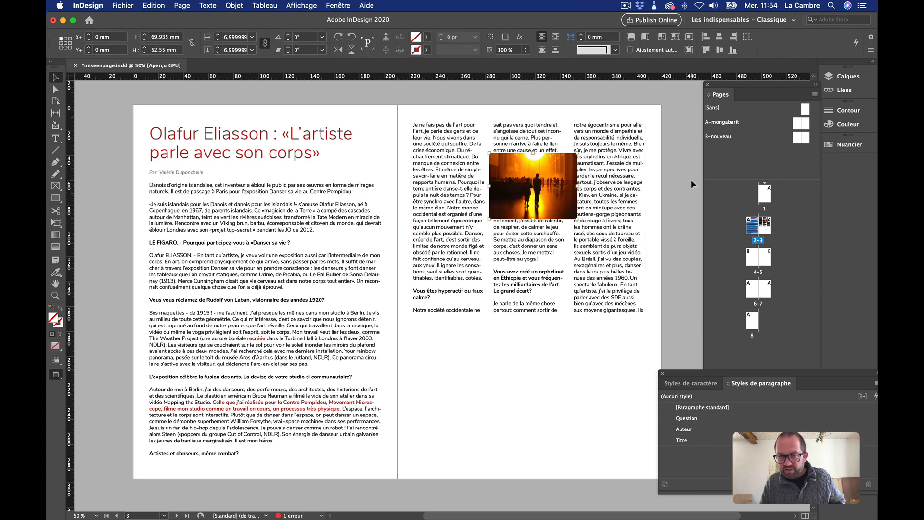
click(691, 181)
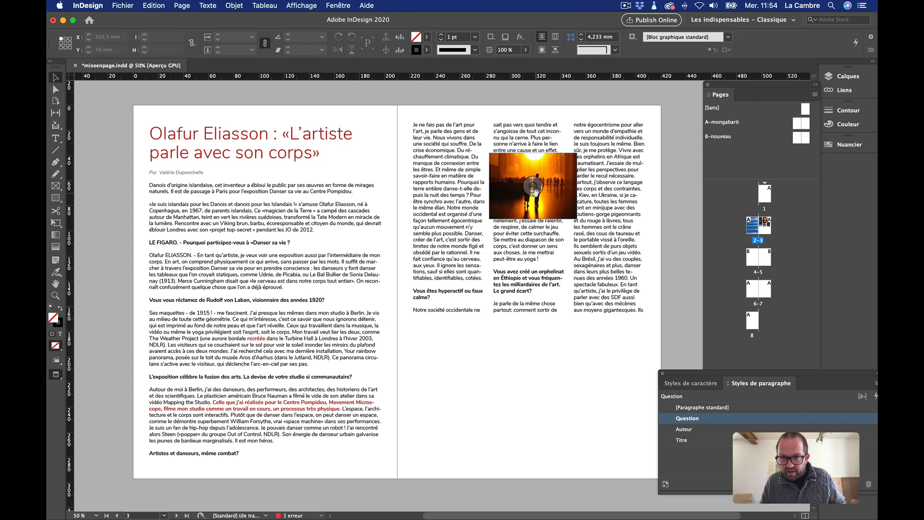
click(533, 186)
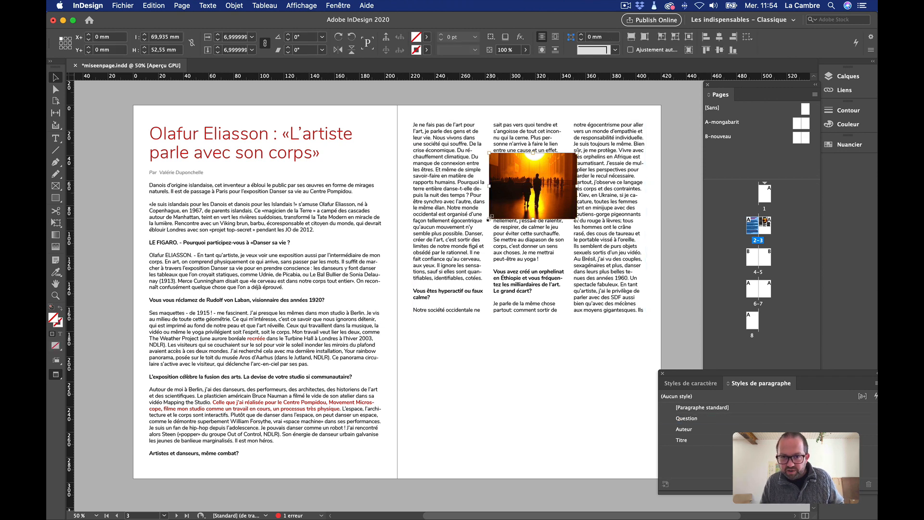
drag(490, 218, 463, 238)
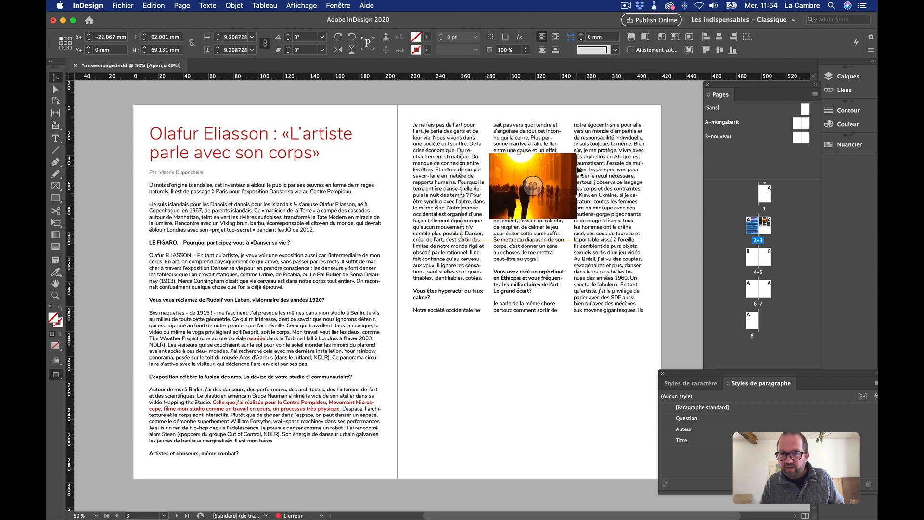
drag(578, 153, 586, 145)
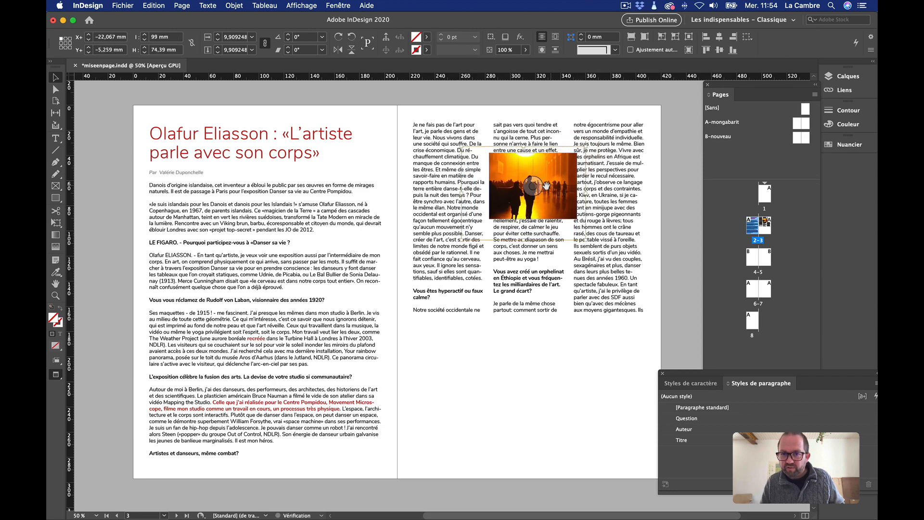
drag(536, 188, 533, 193)
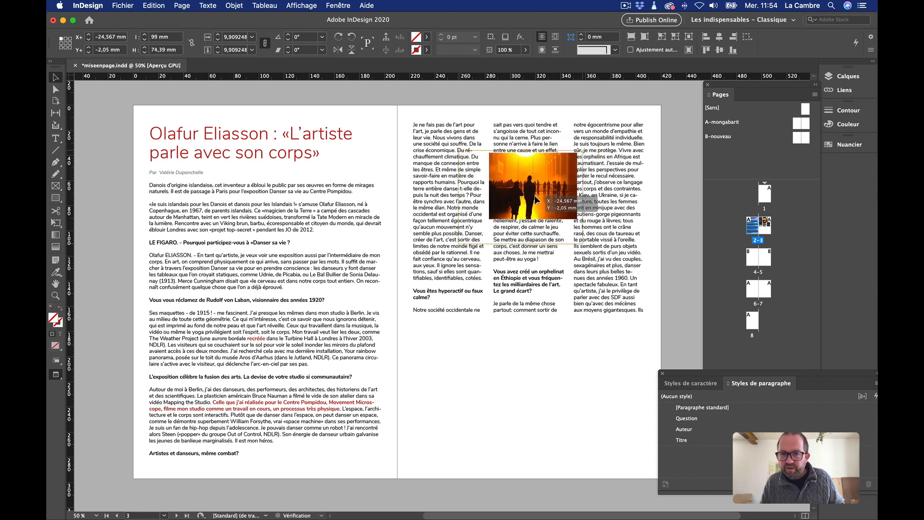
key(Down)
key(Down)
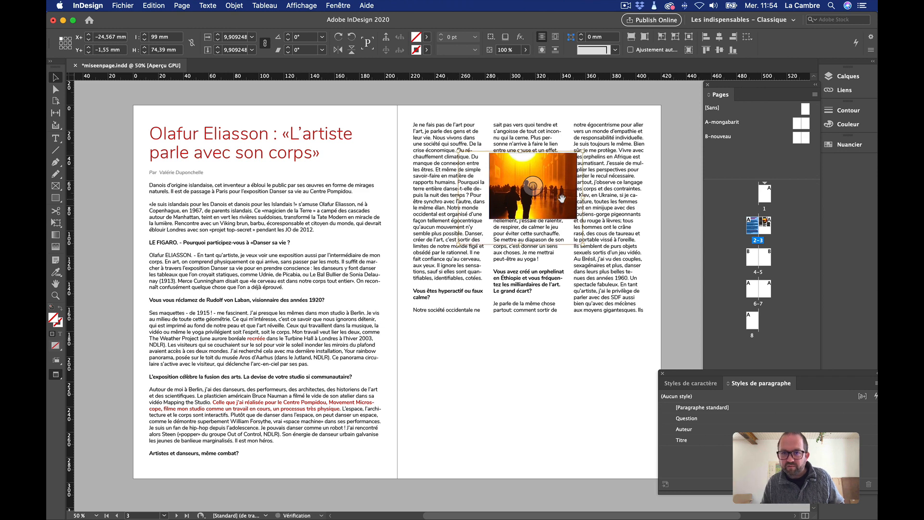
click(674, 98)
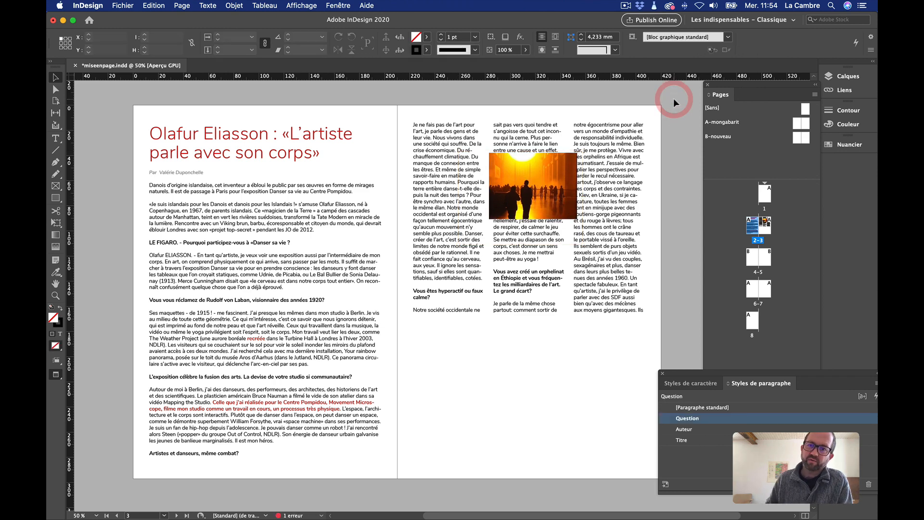
Distort the image frame with the Direct Selection tool by moving its lower-right and upper-left corner points inward
click(562, 181)
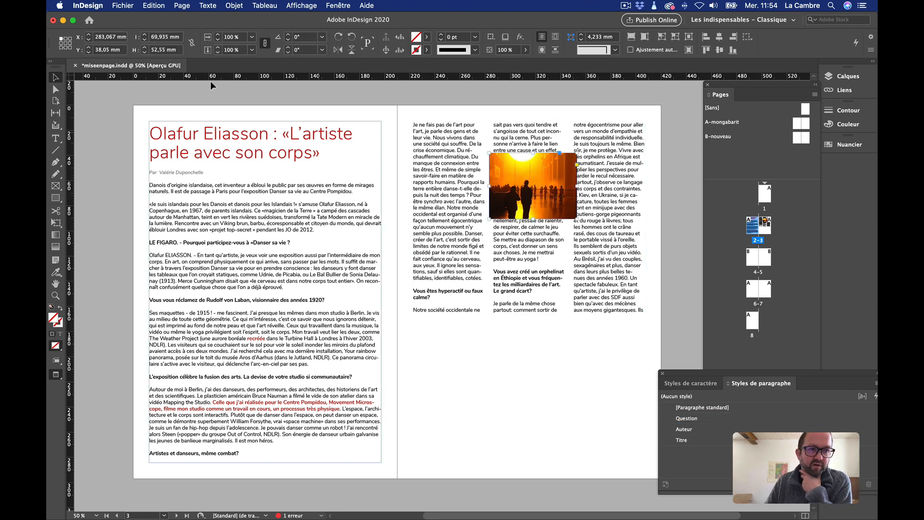
click(56, 90)
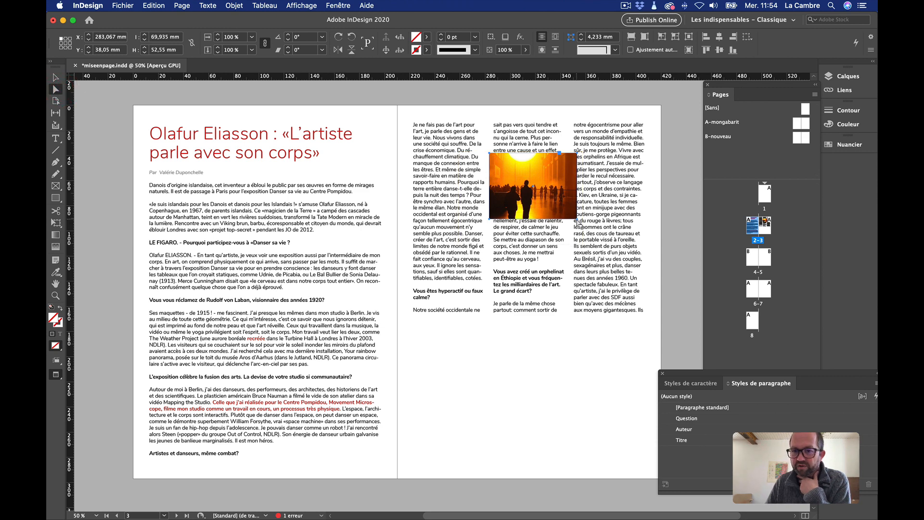
click(665, 223)
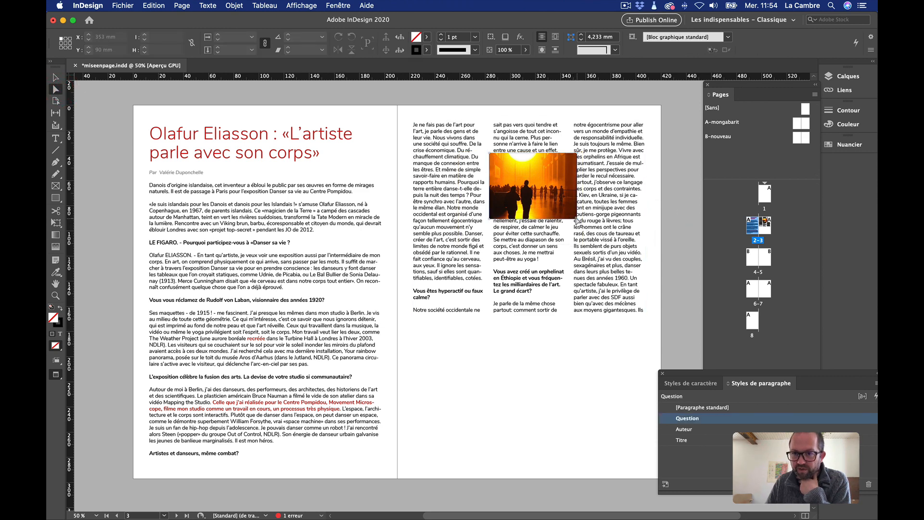
drag(576, 220, 567, 211)
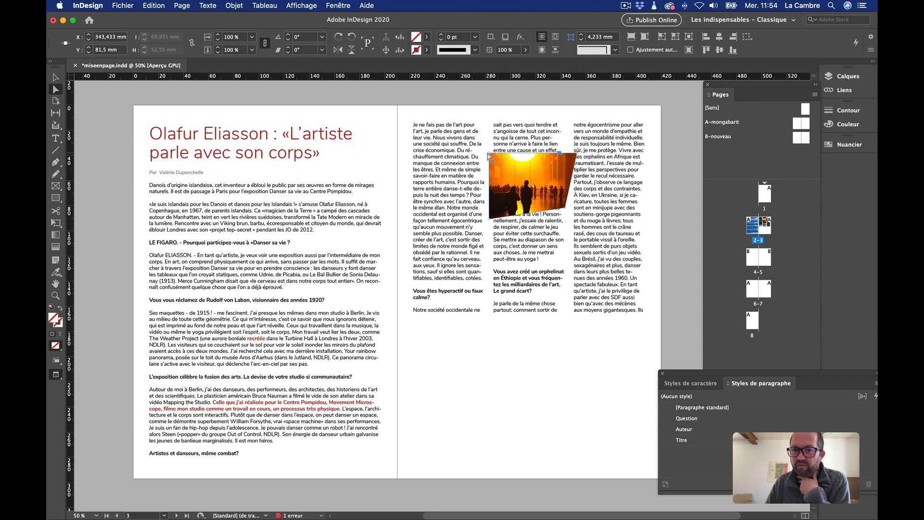
drag(491, 155, 505, 166)
click(56, 77)
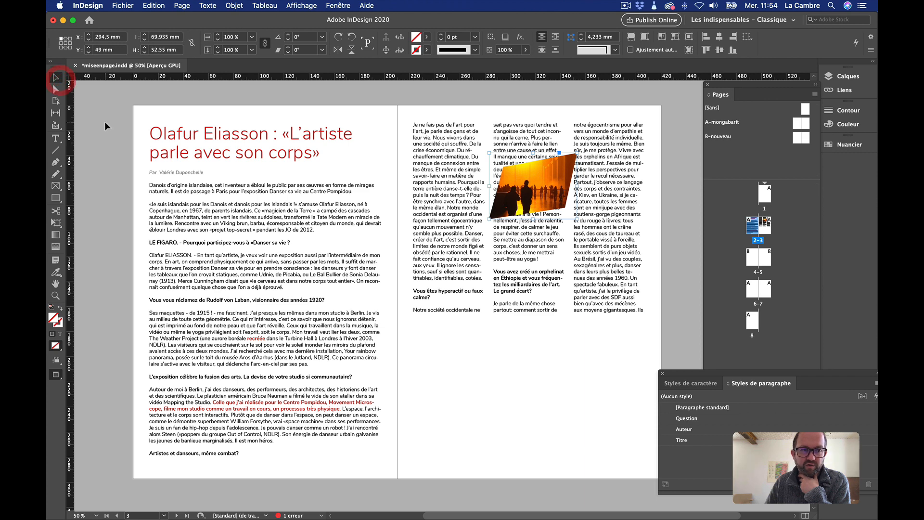
click(105, 121)
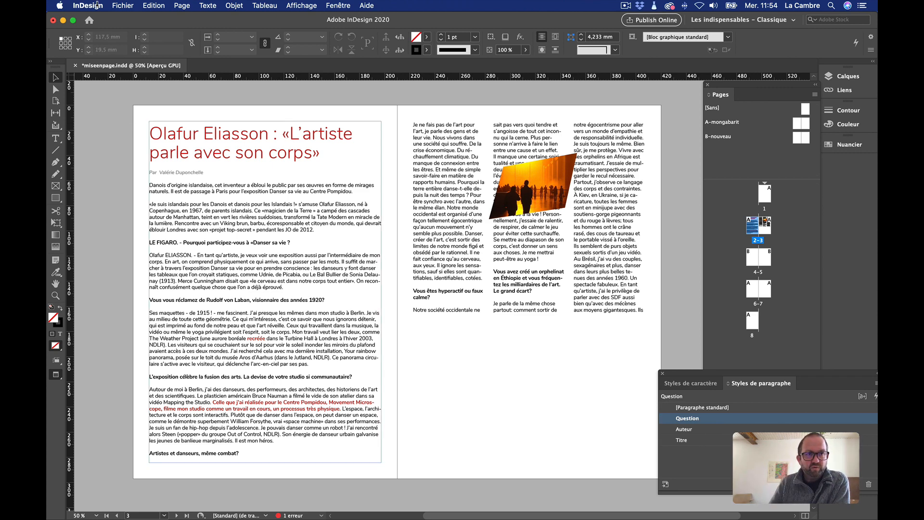
Undo the upper-left corner distortion, and delete the image together with its frame
click(123, 5)
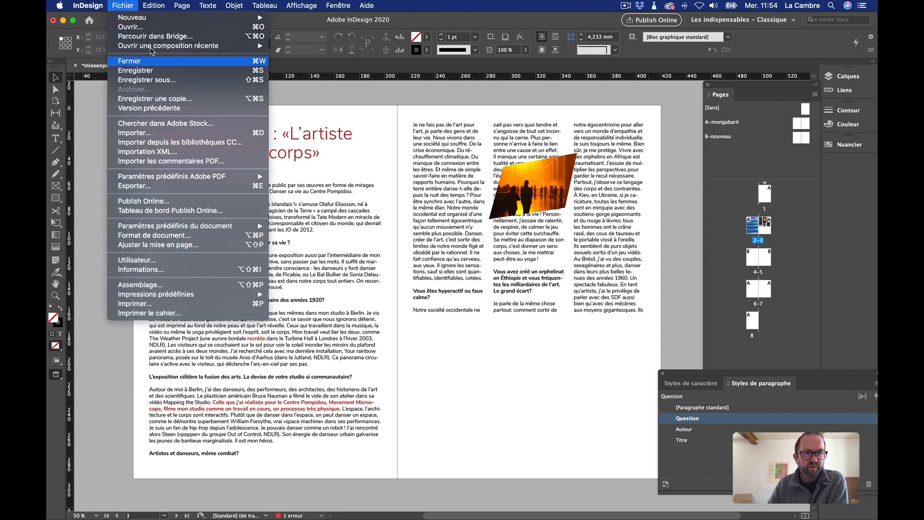
click(56, 78)
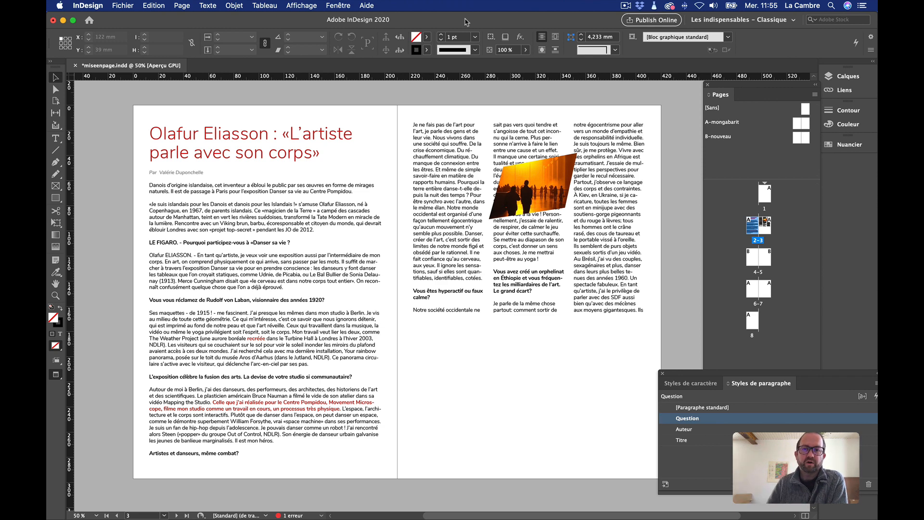
click(561, 178)
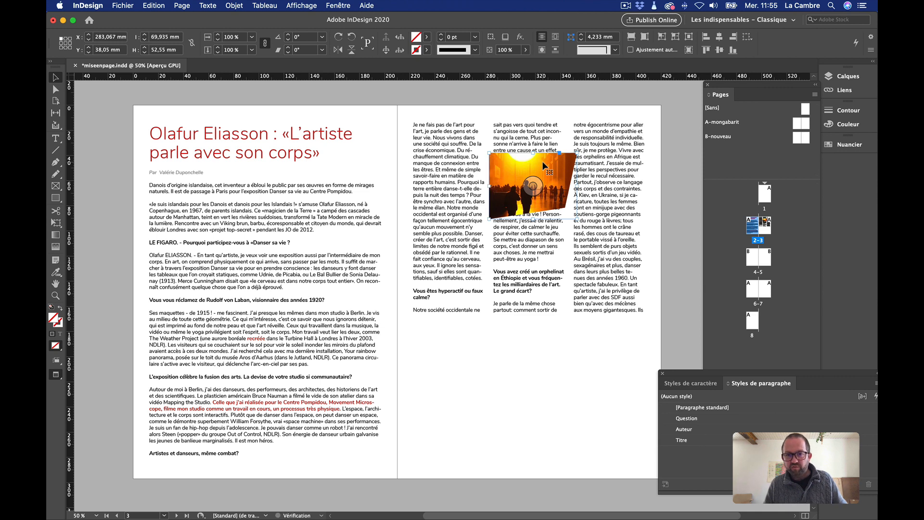
click(674, 152)
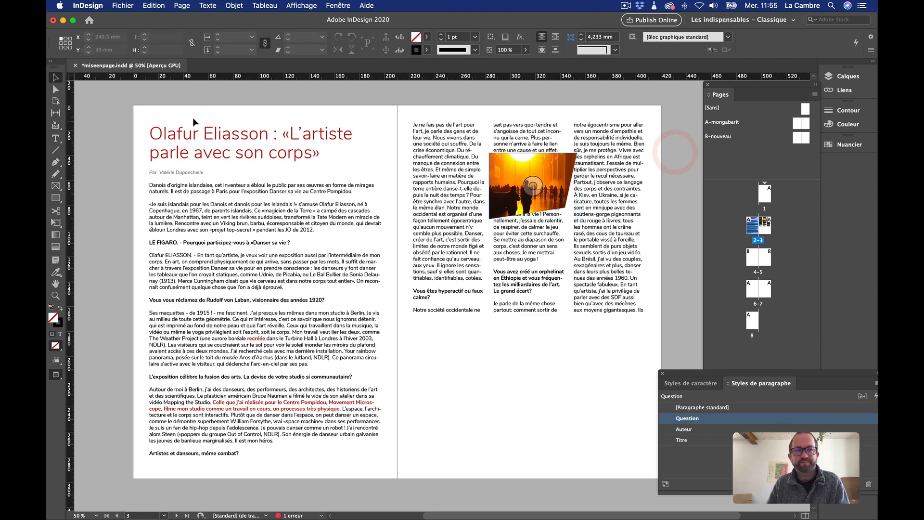
click(538, 165)
key(Delete)
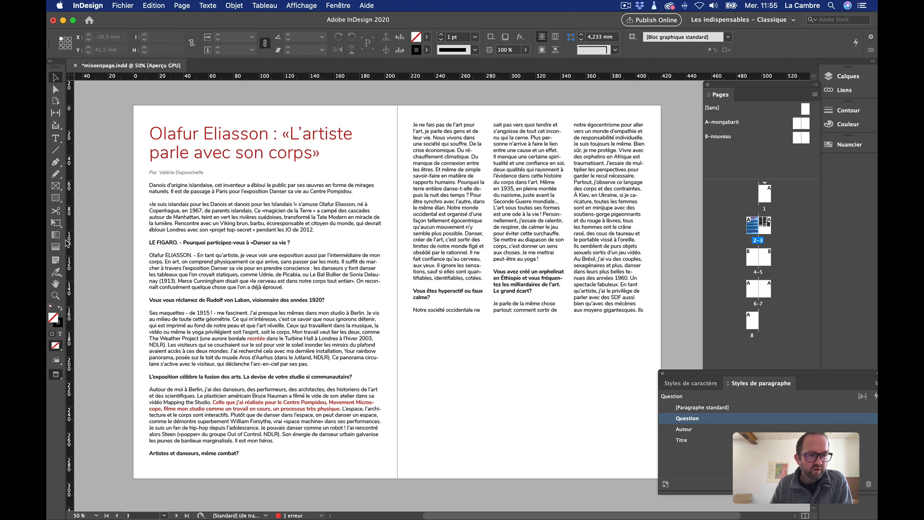
Create a circular graphic frame about 53.5 × 53.5 mm over the right-hand page's columns with the Ellipse Frame tool
click(55, 188)
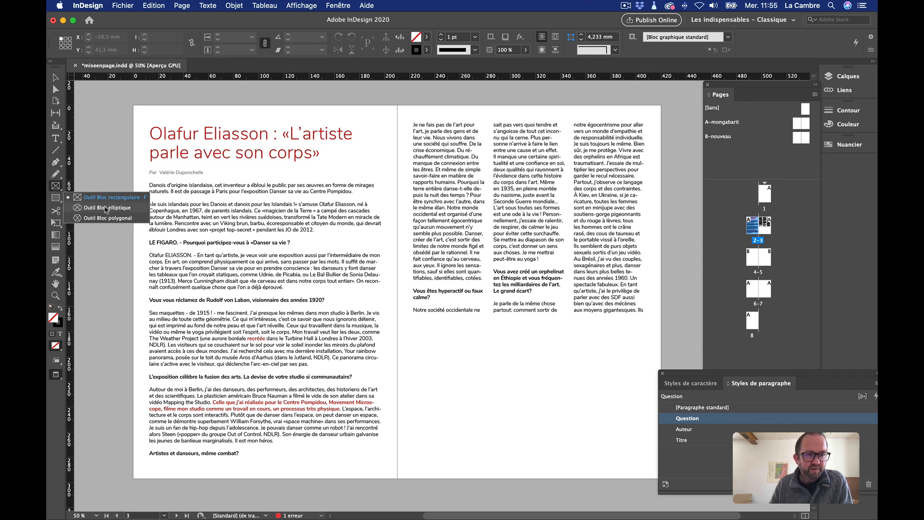
click(110, 206)
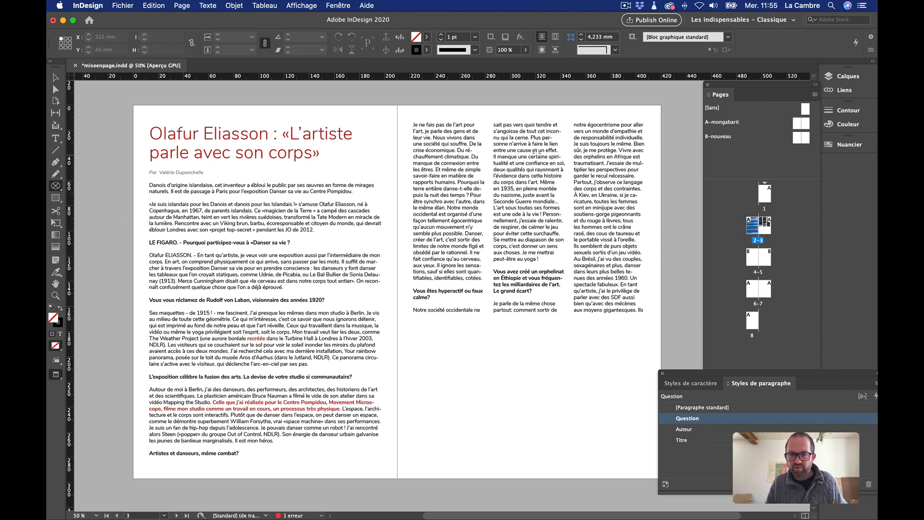
mouse_move(536, 153)
mouse_down()
mouse_move(580, 166)
mouse_move(653, 231)
mouse_move(604, 221)
mouse_up()
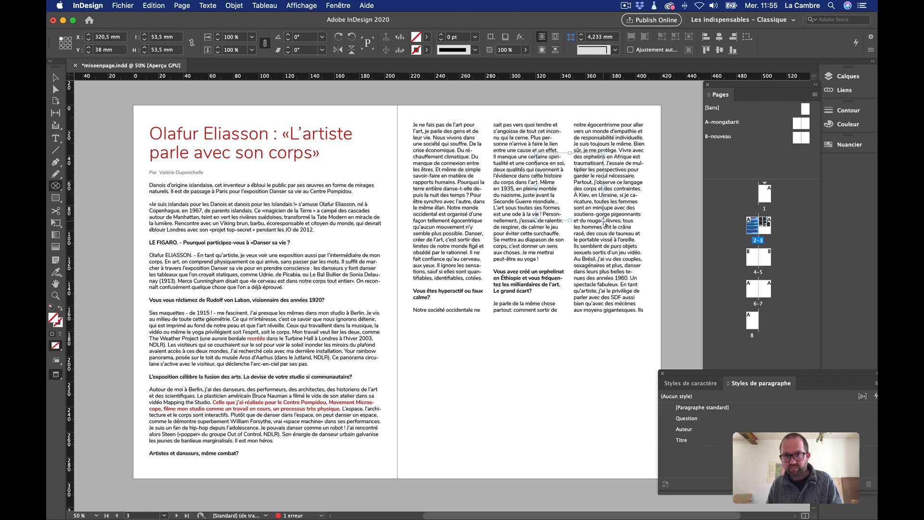
Move the circular frame straight down to Y 185.75 mm in the blank area below the text columns, and deselect it
key(shift+Down)
key(shift+Down)
key(shift+Down)
key(shift+Down)
key(shift+Down)
key(shift+Down)
key(shift+Down)
key(shift+Down)
key(shift+Down)
key(shift+Down)
key(shift+Down)
key(shift+Down)
key(shift+Down)
key(shift+Down)
key(shift+Down)
key(shift+Down)
key(shift+Down)
key(shift+Down)
key(shift+Down)
key(shift+Down)
key(shift+Down)
key(shift+Down)
key(shift+Down)
key(shift+Down)
key(shift+Down)
key(shift+Down)
key(shift+Down)
key(shift+Down)
key(shift+Down)
key(shift+Down)
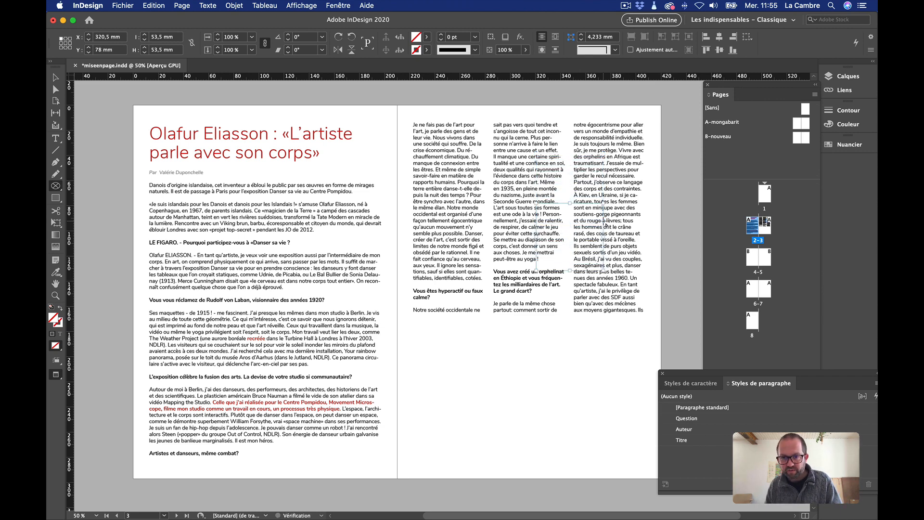
key(shift+Down)
key(shift+Down)
key(shift+Down)
key(shift+Down)
key(shift+Down)
key(shift+Down)
key(shift+Down)
key(shift+Down)
key(shift+Down)
key(shift+Down)
key(shift+Down)
key(shift+Down)
key(shift+Down)
key(shift+Down)
key(shift+Down)
key(shift+Down)
key(shift+Down)
key(shift+Down)
key(shift+Down)
key(shift+Down)
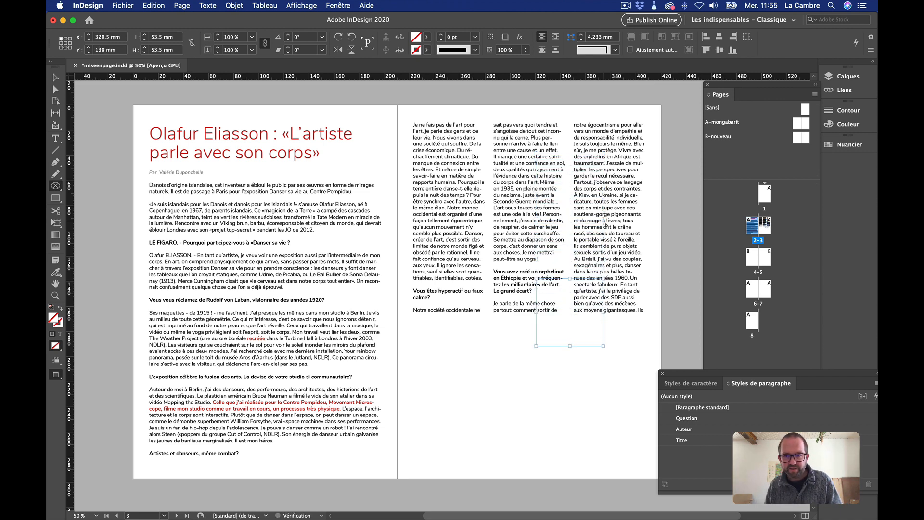
key(shift+Down)
key(Down)
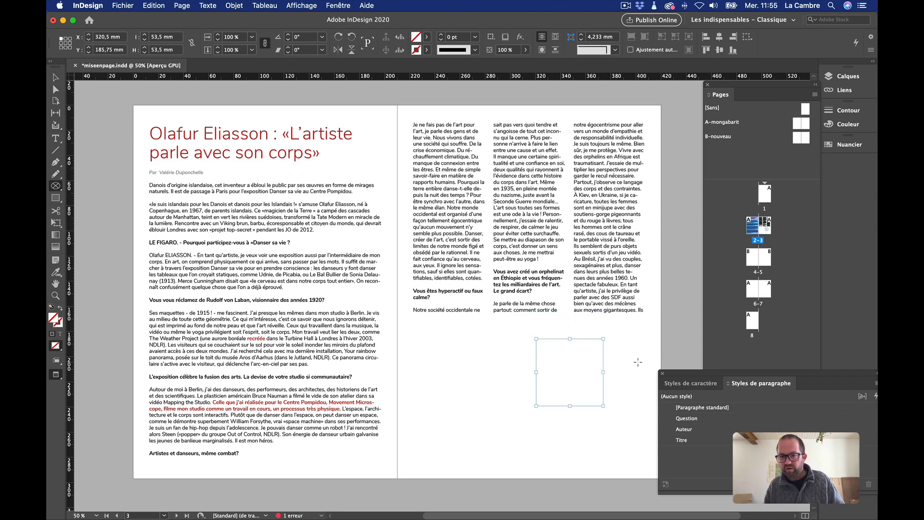
click(55, 77)
click(86, 88)
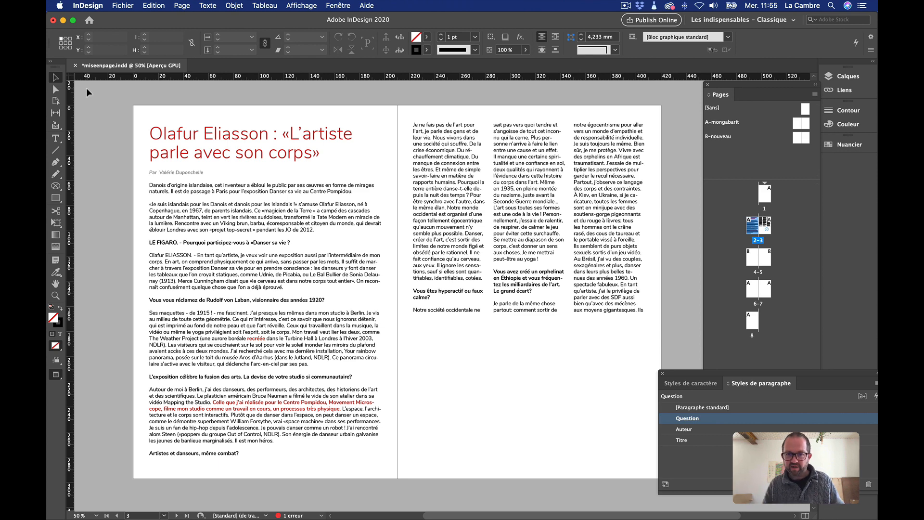
Leave preview mode to show the margins and frame edges, and select the empty circular frame
key(w)
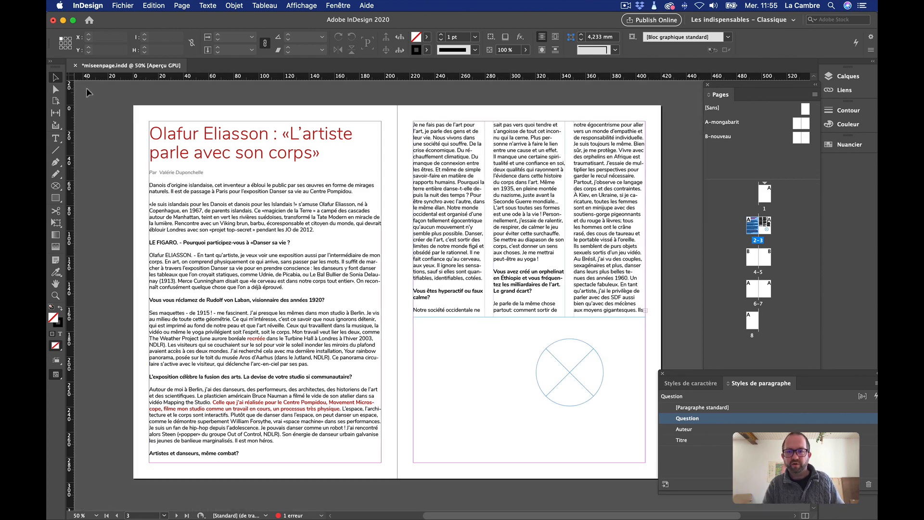
click(583, 386)
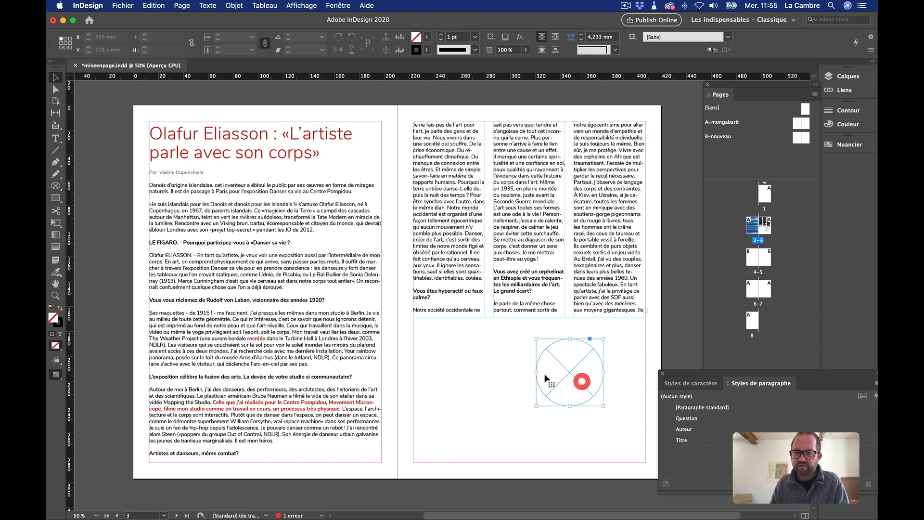
click(487, 361)
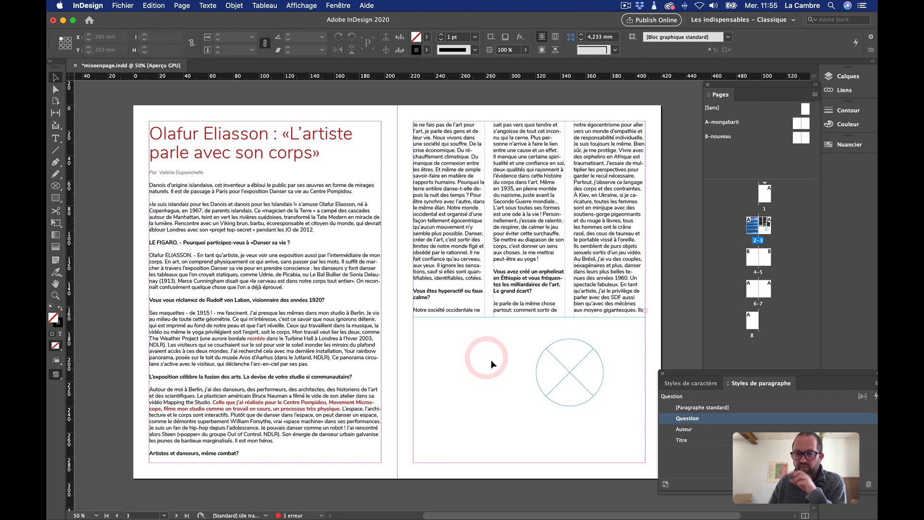
click(583, 372)
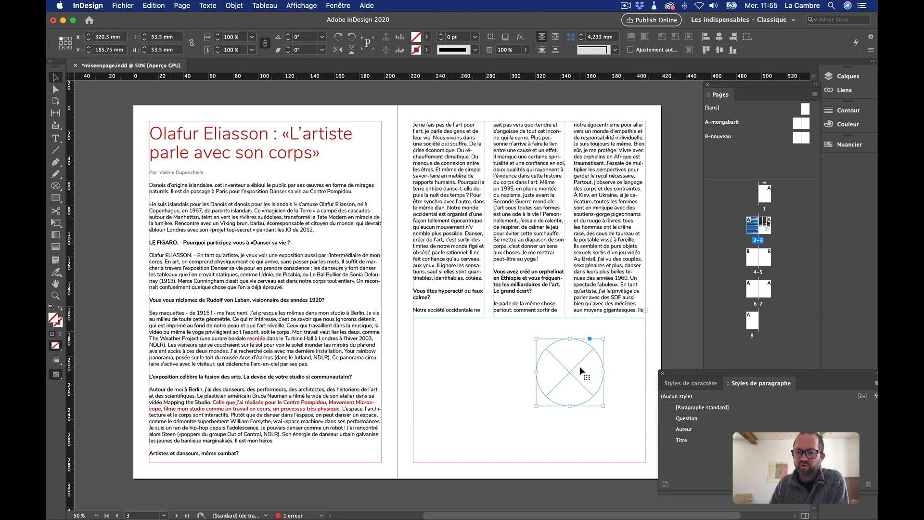
click(508, 376)
click(565, 377)
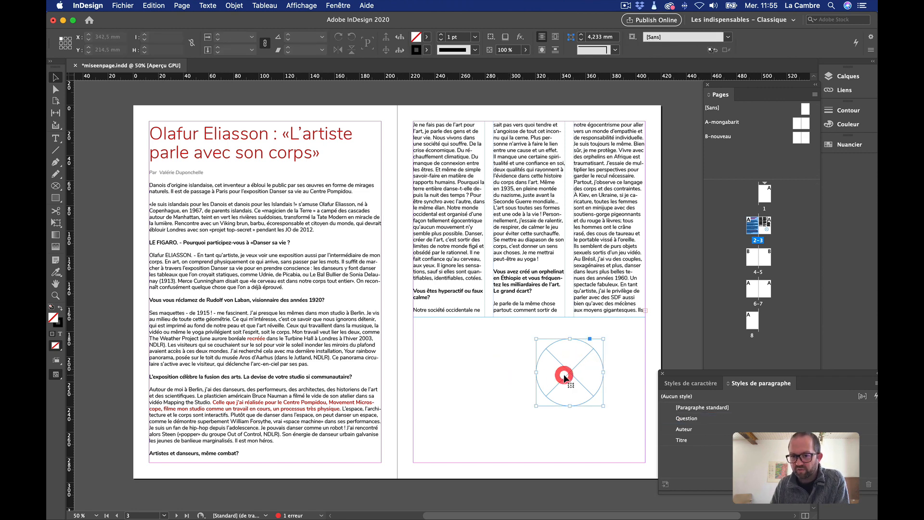
Import The-Weather-Project_2.jpg directly into the selected circular frame on the right-hand page
click(123, 5)
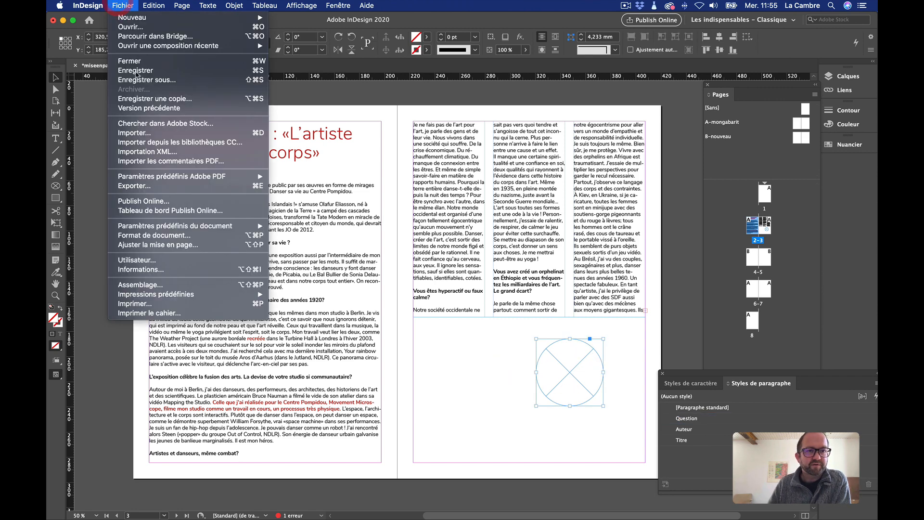
click(153, 133)
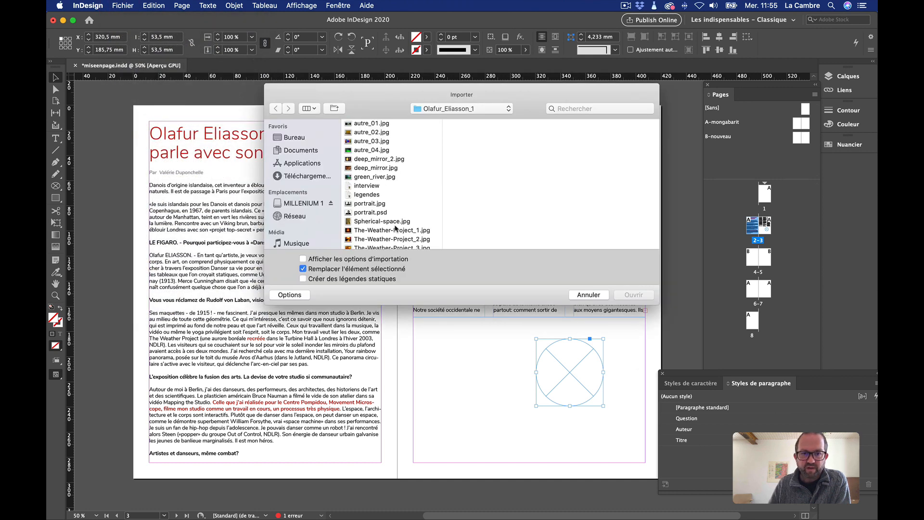
scroll(394, 228, down, 2)
click(362, 236)
click(365, 226)
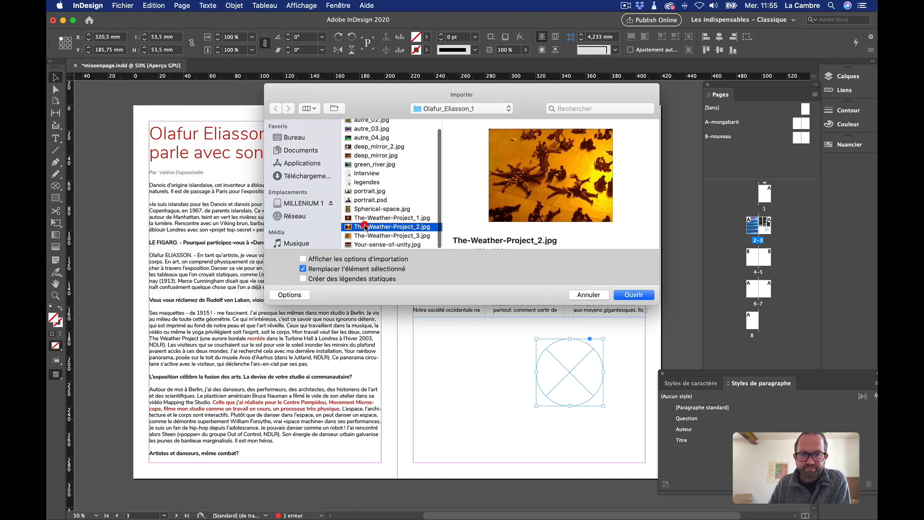
click(634, 295)
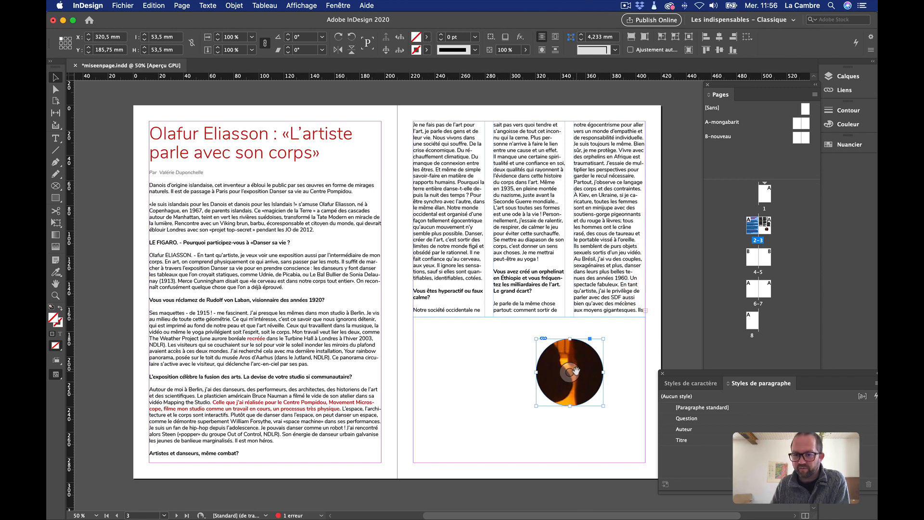
Select the image inside the circular frame to check its full extent, and delete it while keeping the frame
drag(569, 371, 575, 371)
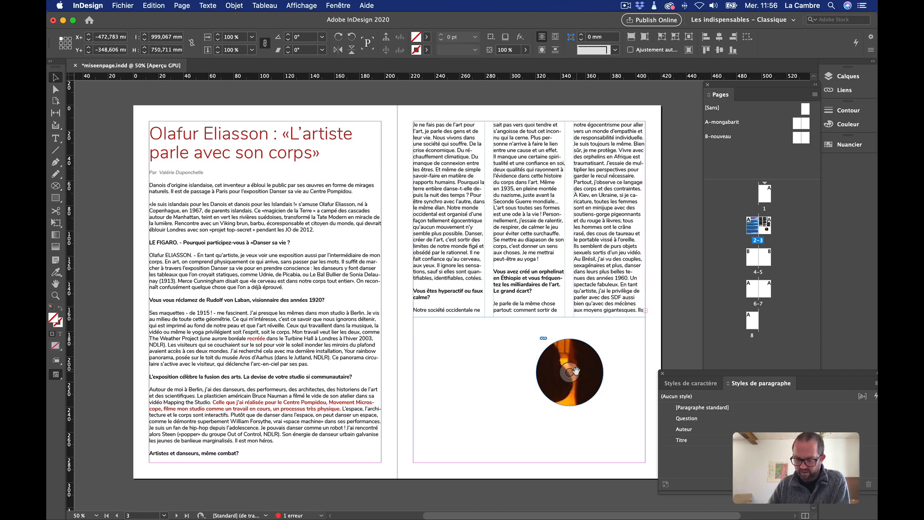
key(super+minus)
key(super+minus)
key(super+minus)
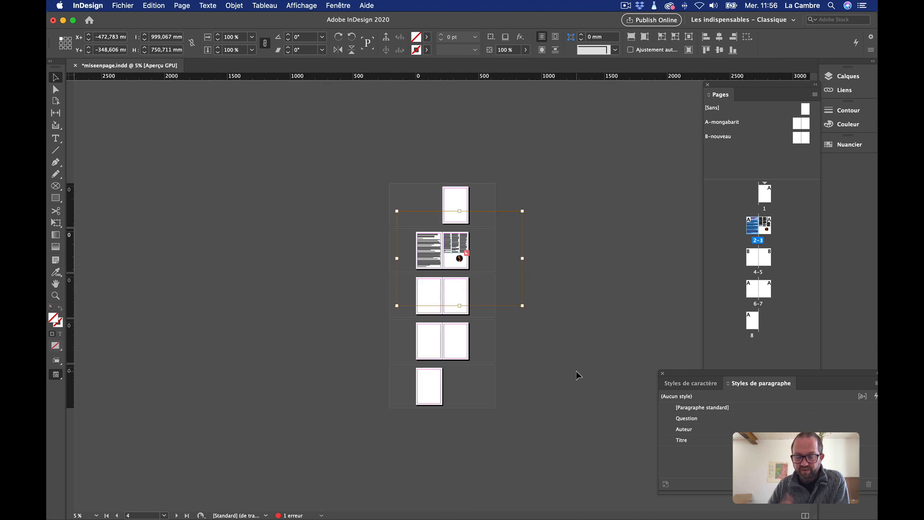
key(BackSpace)
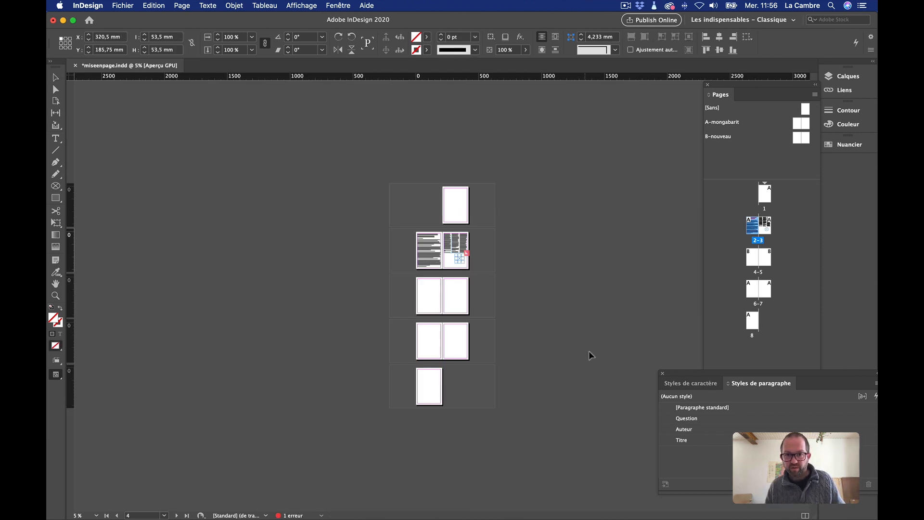
key(Escape)
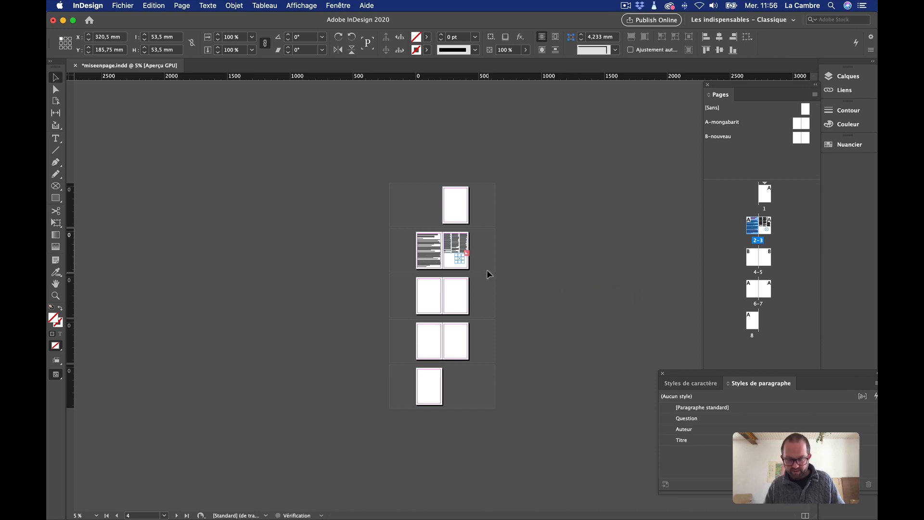
With nothing selected, import The-Weather-Project_2.jpg and place it into the empty circular frame
key(super+equal)
key(super+equal)
key(super+equal)
key(super+equal)
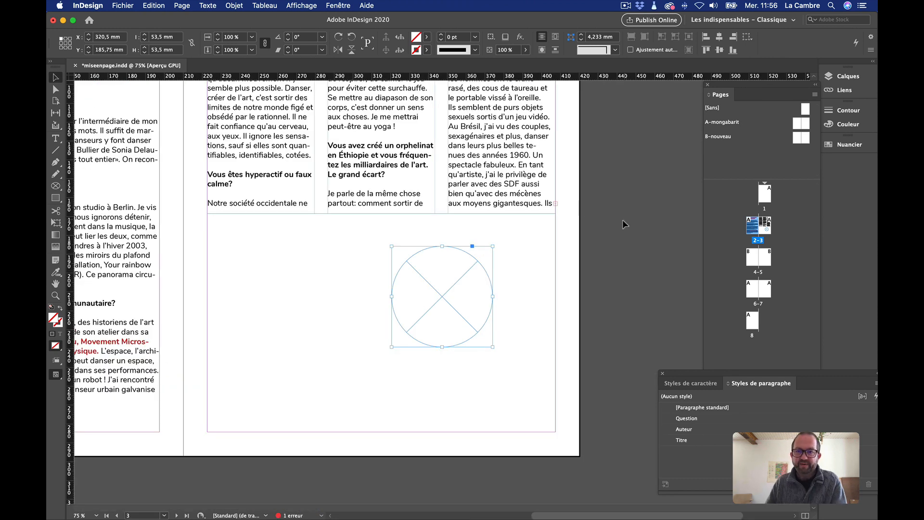
click(622, 220)
click(435, 315)
click(542, 299)
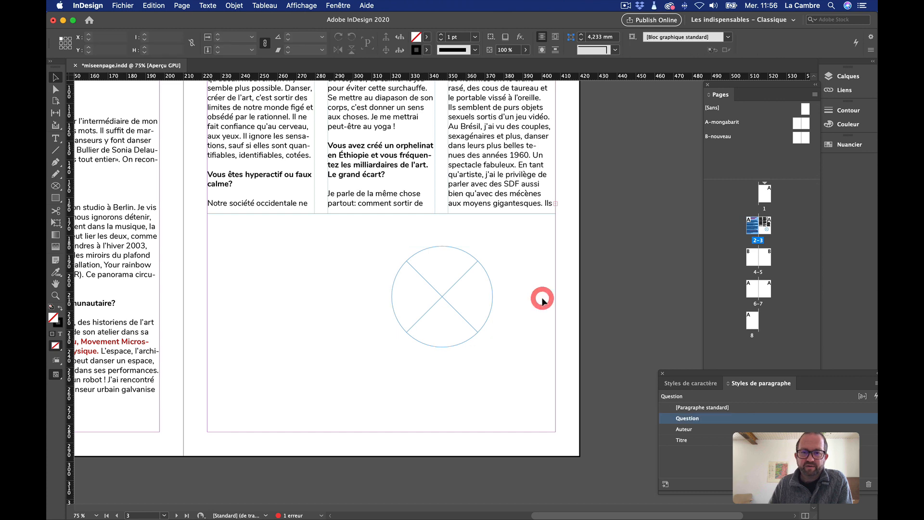
click(122, 6)
mouse_move(161, 227)
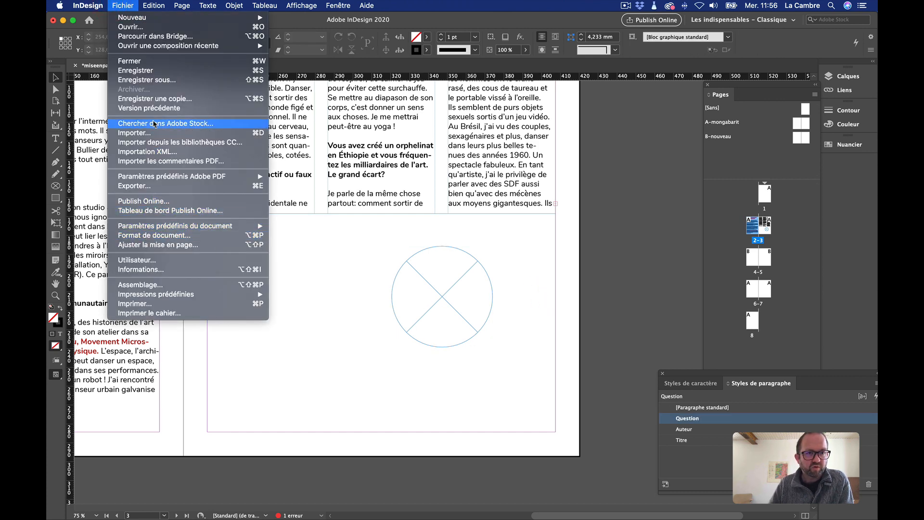
click(150, 132)
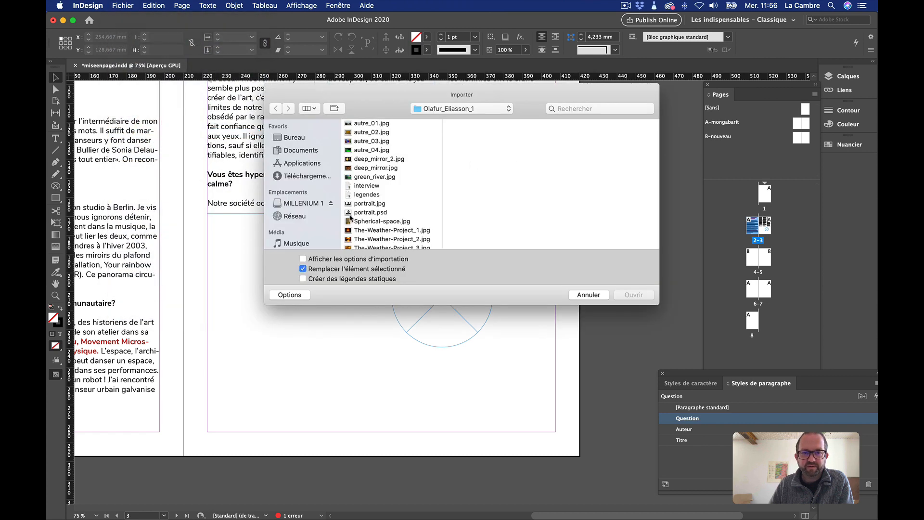
scroll(350, 218, down, 1)
double_click(365, 227)
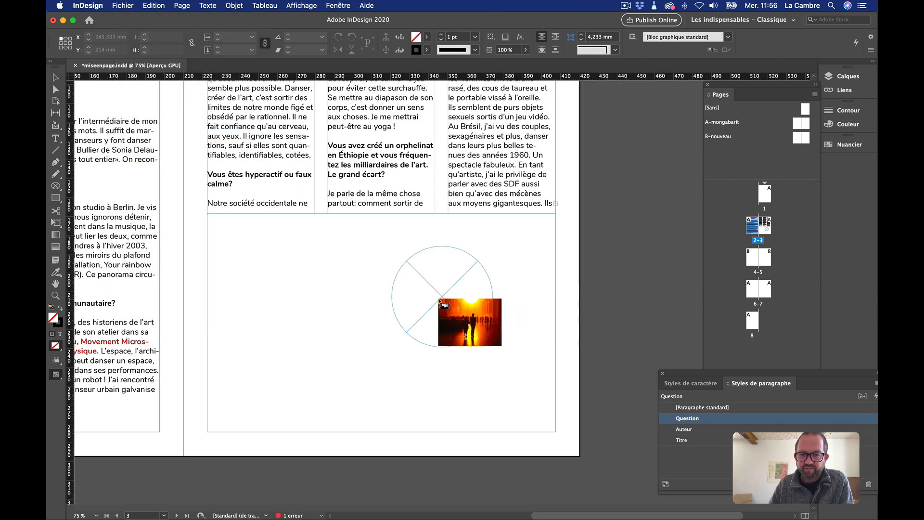
click(442, 297)
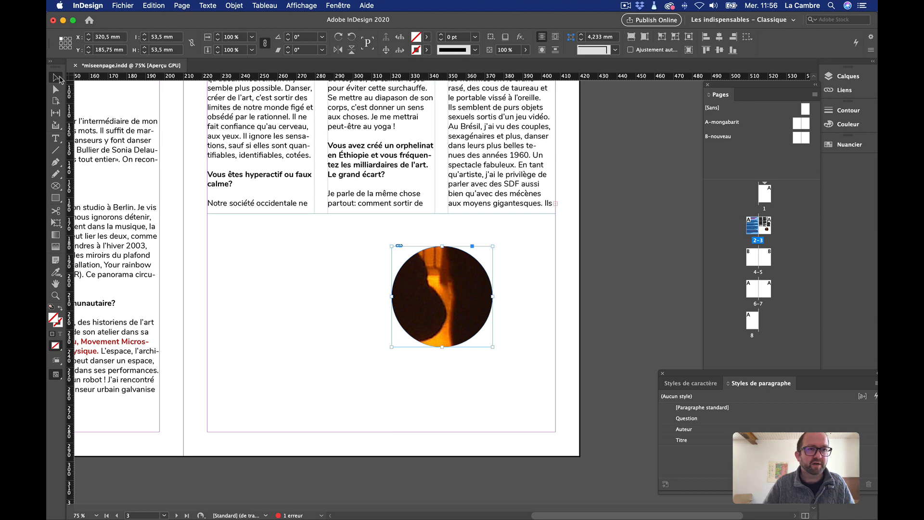
click(576, 303)
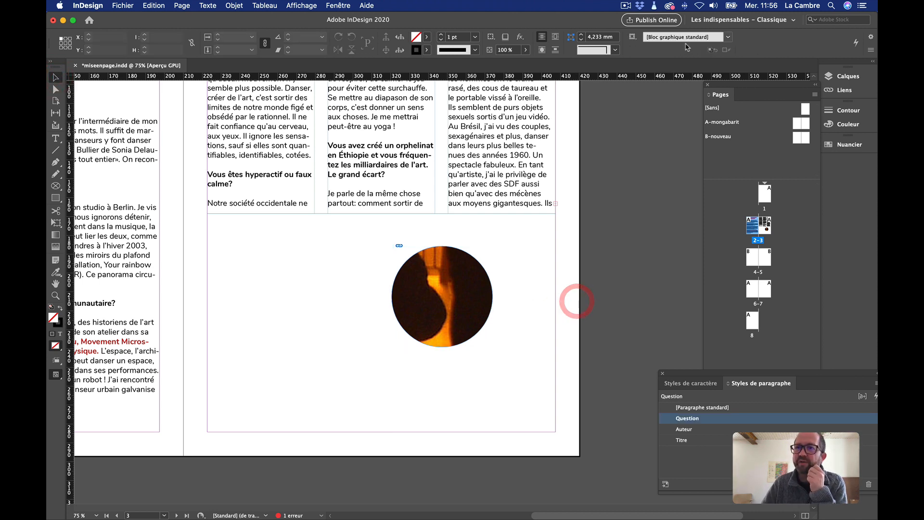
click(602, 273)
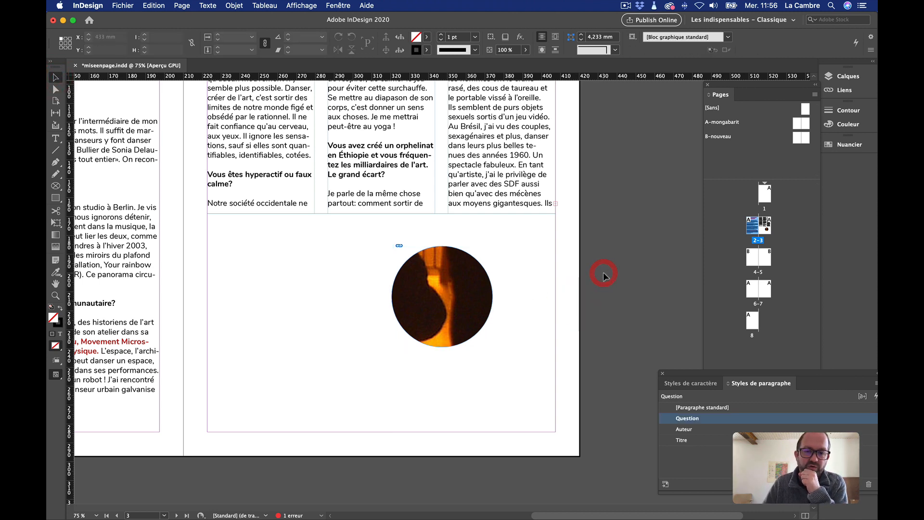
click(458, 281)
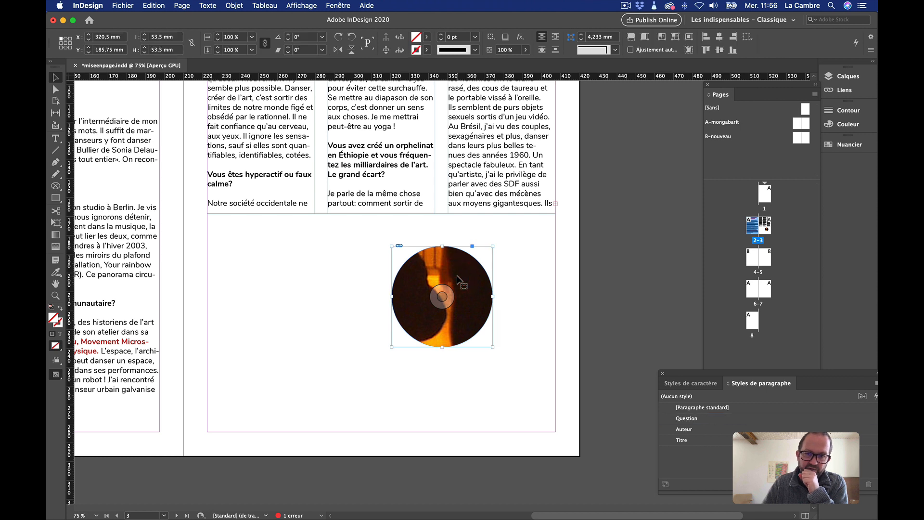
click(599, 299)
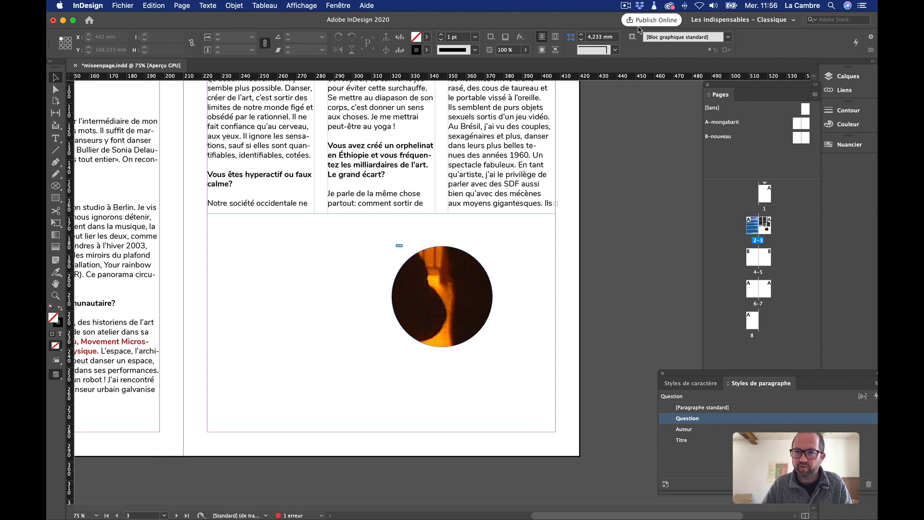
Make the image fill the circular frame proportionally, and deselect the frame
click(480, 293)
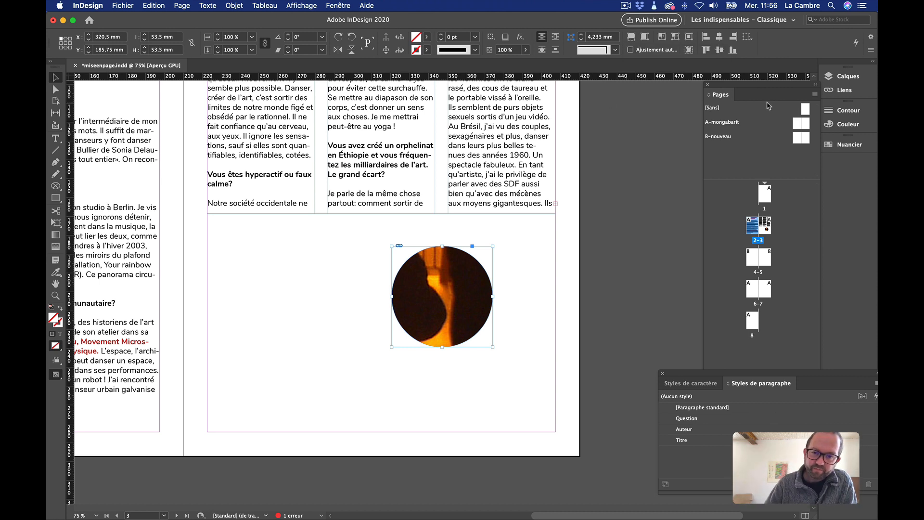
right_click(426, 267)
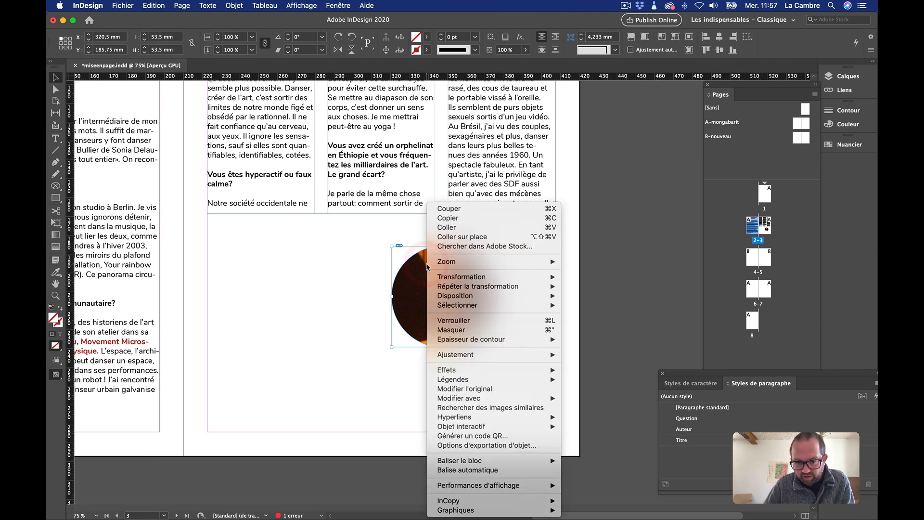
mouse_move(494, 489)
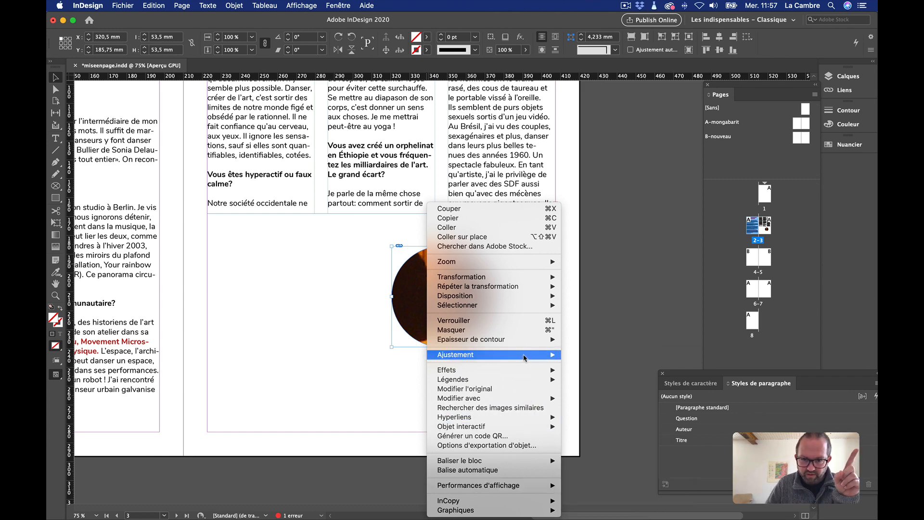
mouse_move(525, 358)
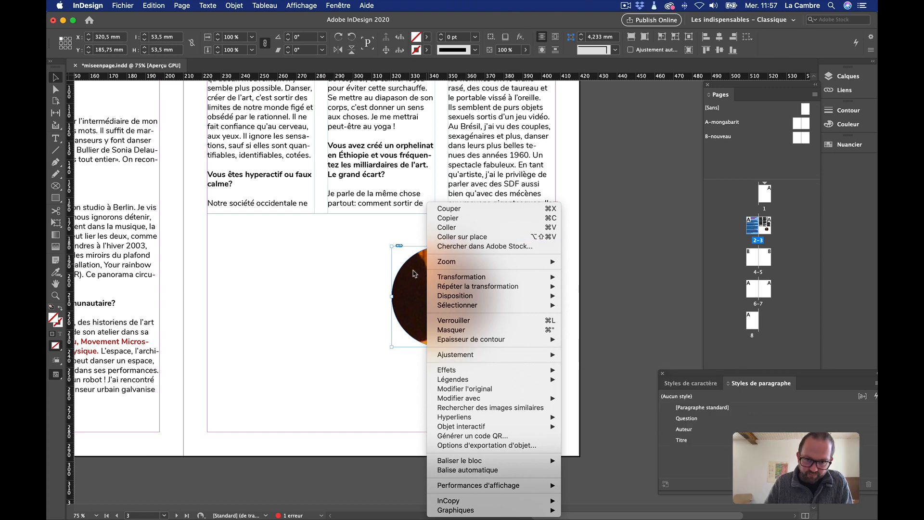
click(414, 272)
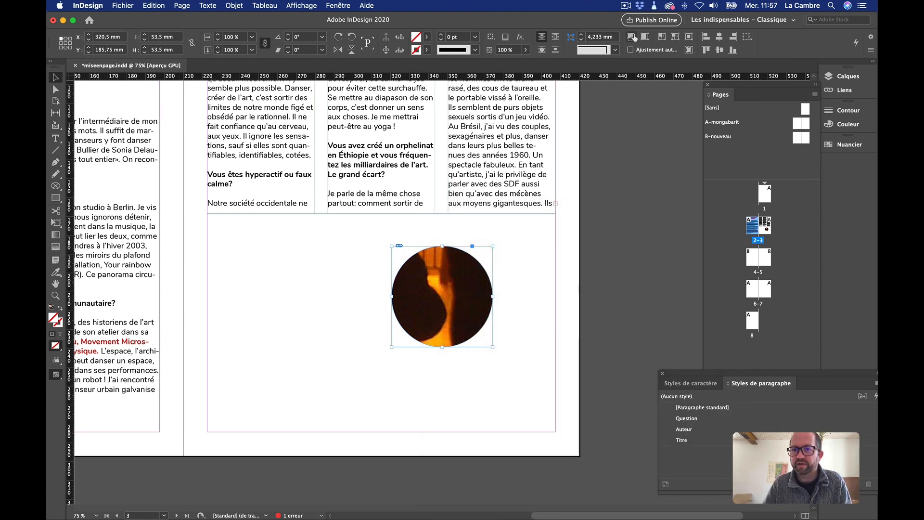
click(633, 37)
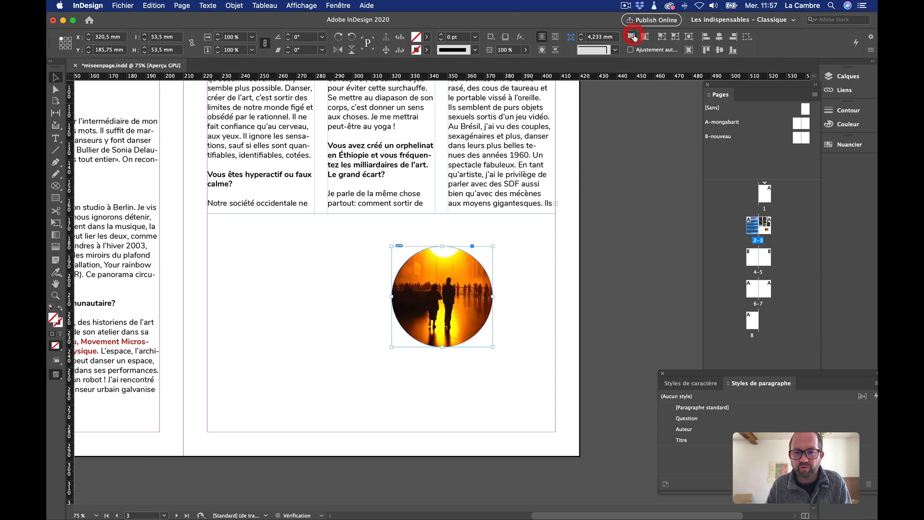
click(545, 331)
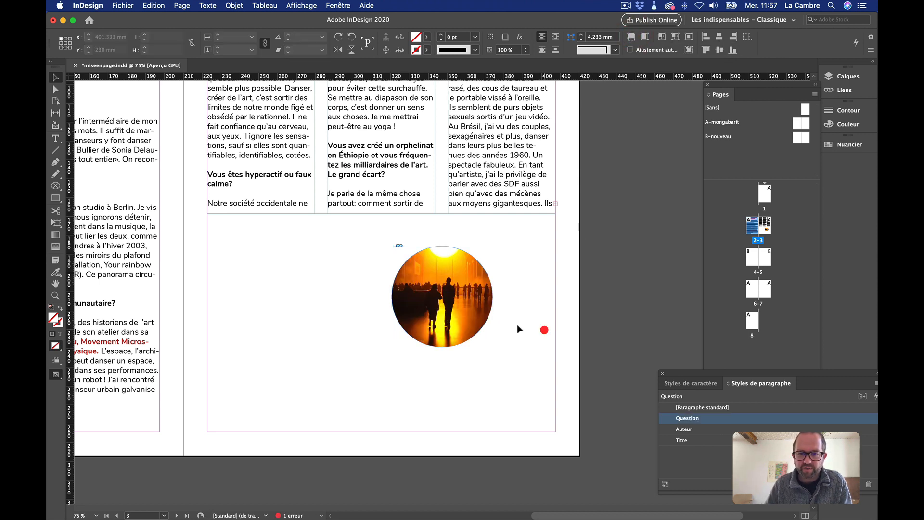
Select the image inside the circular frame to examine how much the frame crops, and deselect it
click(467, 313)
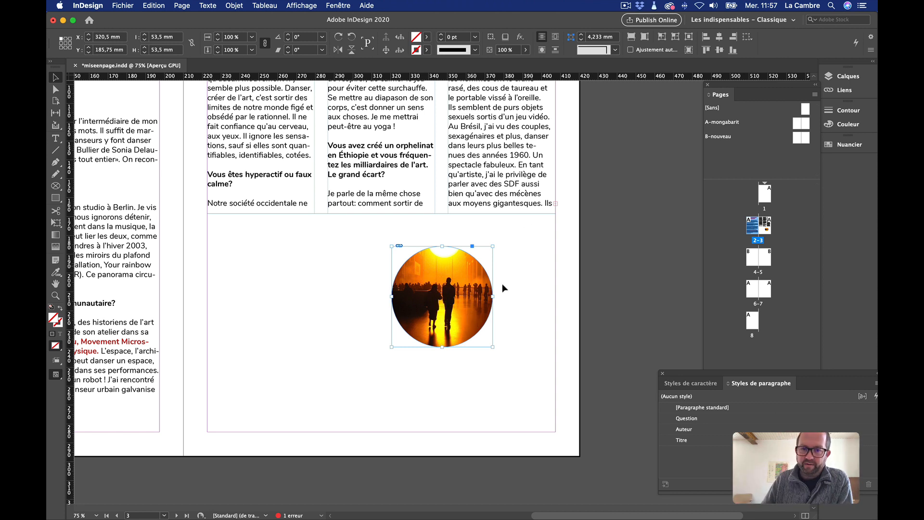
click(438, 297)
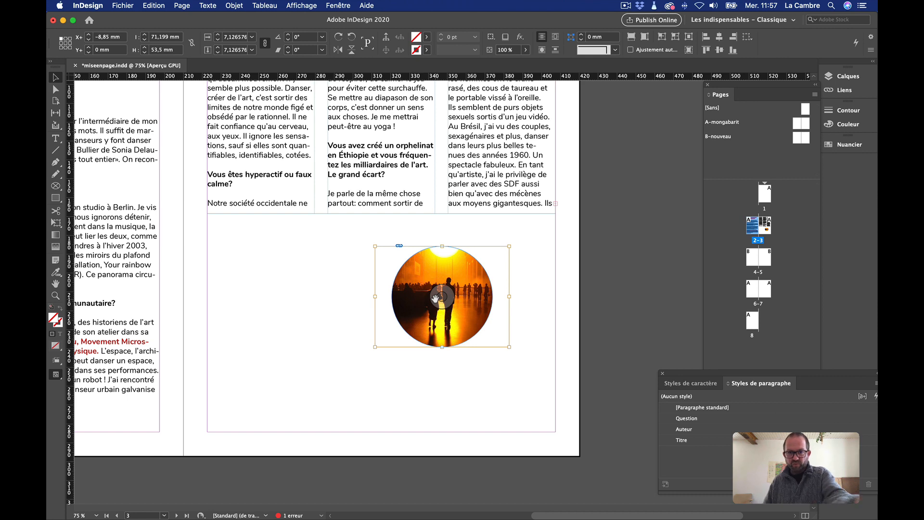
click(545, 236)
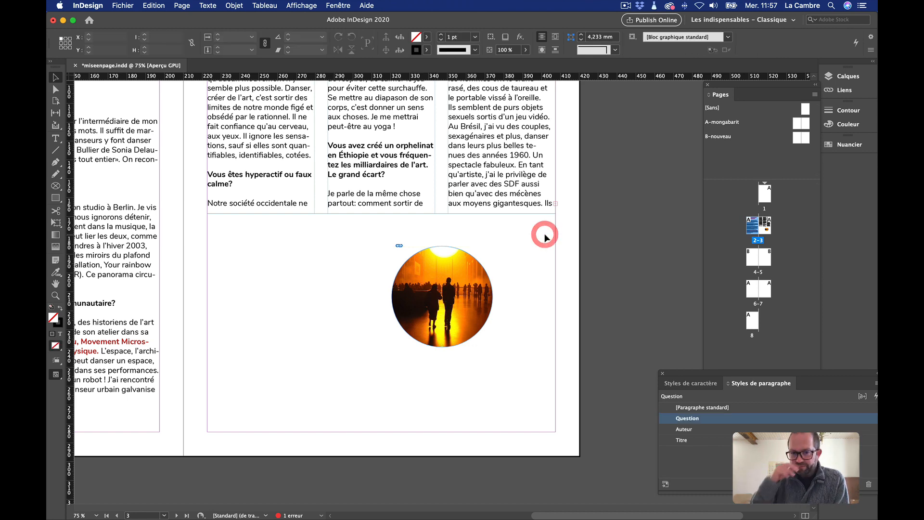
Try fitting the whole image proportionally inside the circular frame, and restore the proportional frame fill
click(444, 263)
right_click(444, 263)
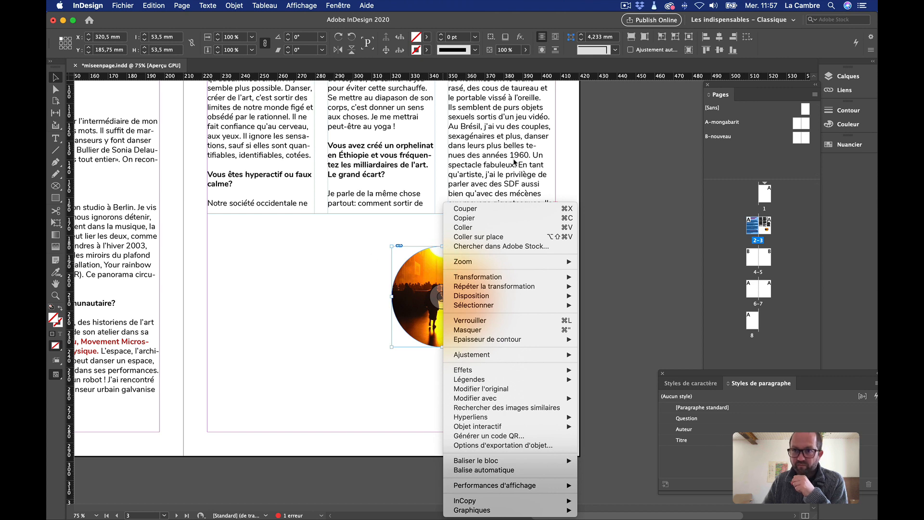
click(367, 262)
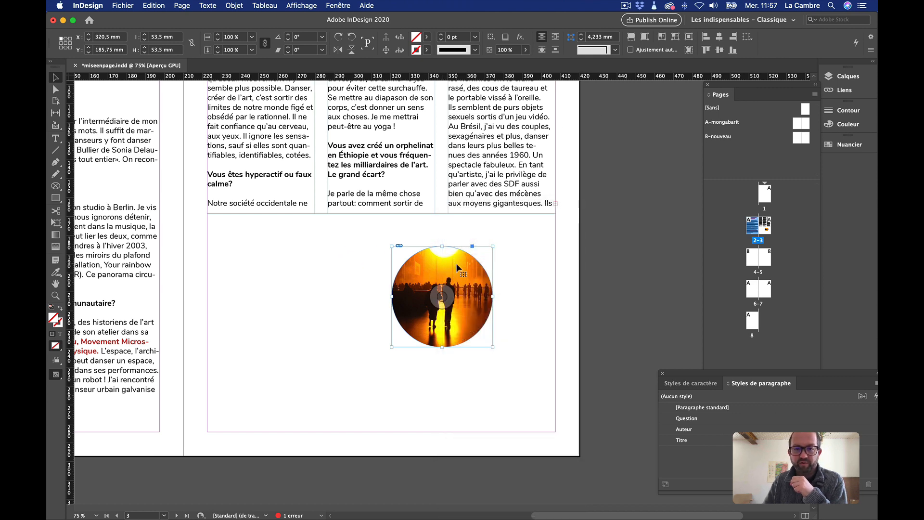
click(645, 37)
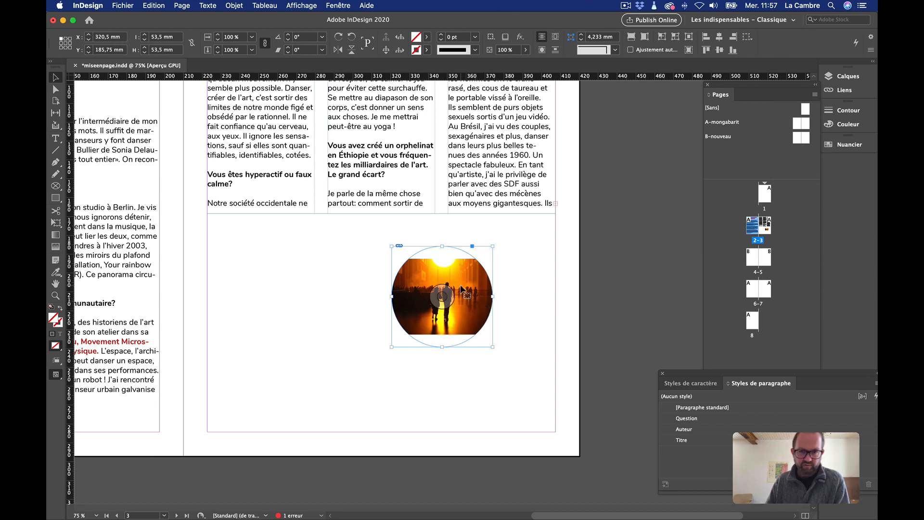
click(630, 37)
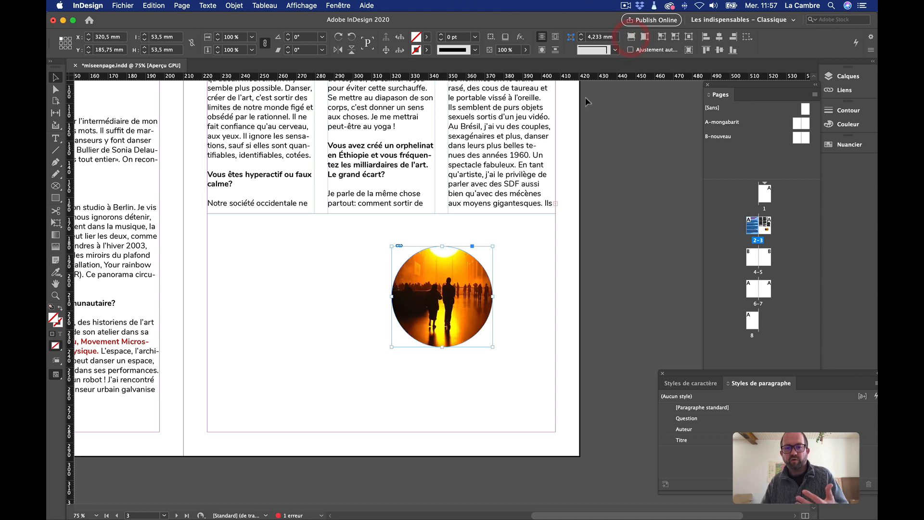
click(530, 315)
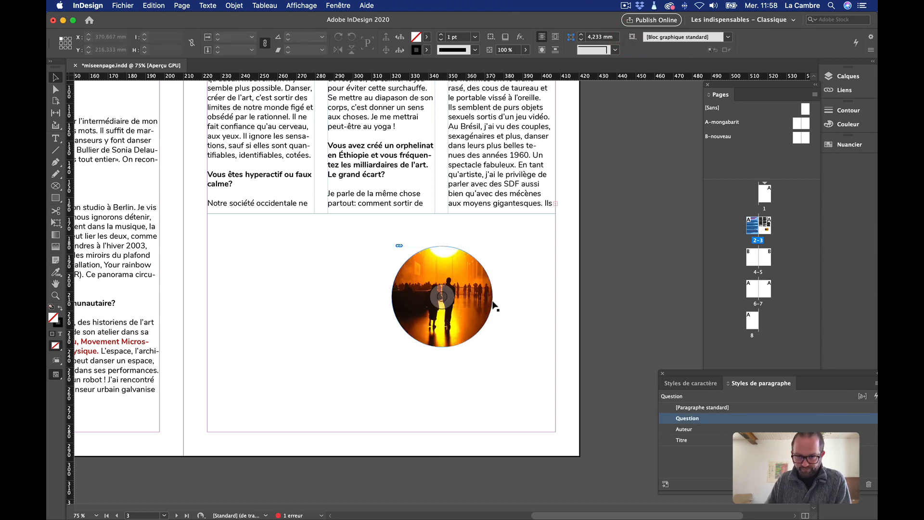
Move the circular image up over the bottom of the middle text column, to about X 297 mm, Y 119.7 mm
click(481, 312)
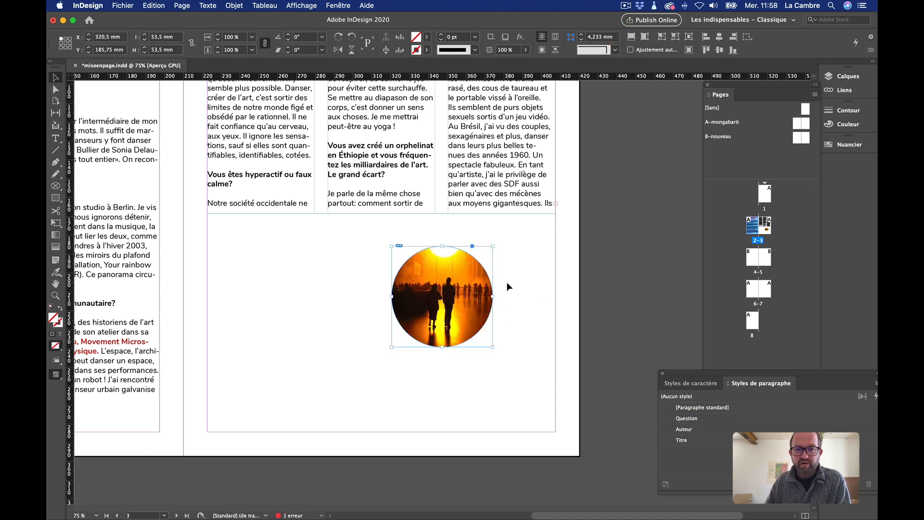
drag(457, 268, 413, 143)
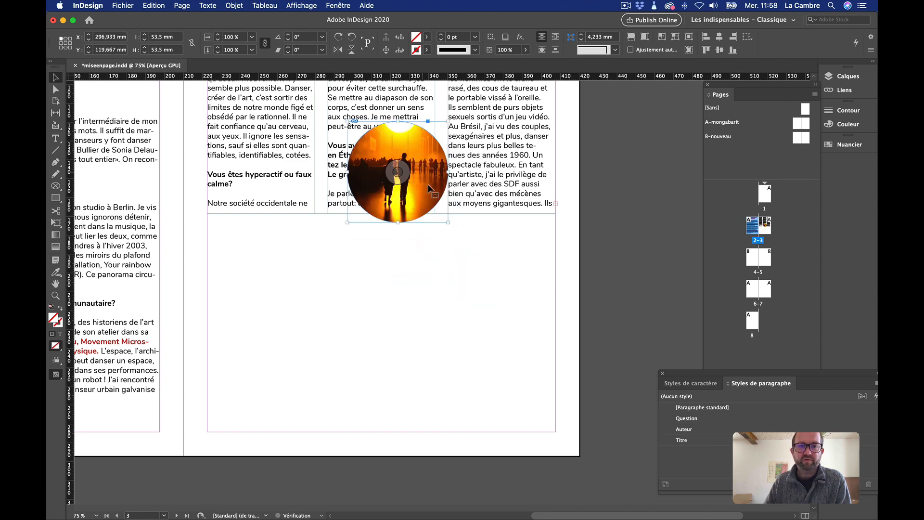
Move the circular image up between the first and middle text columns, to about X 256.3 mm, Y 48 mm, and deselect it
scroll(434, 204, up, 5)
scroll(434, 208, up, 3)
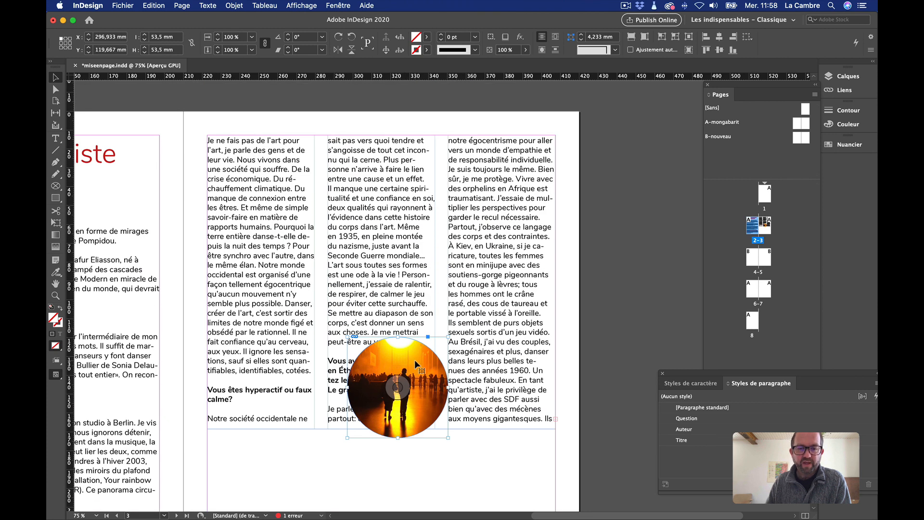
drag(414, 359, 345, 226)
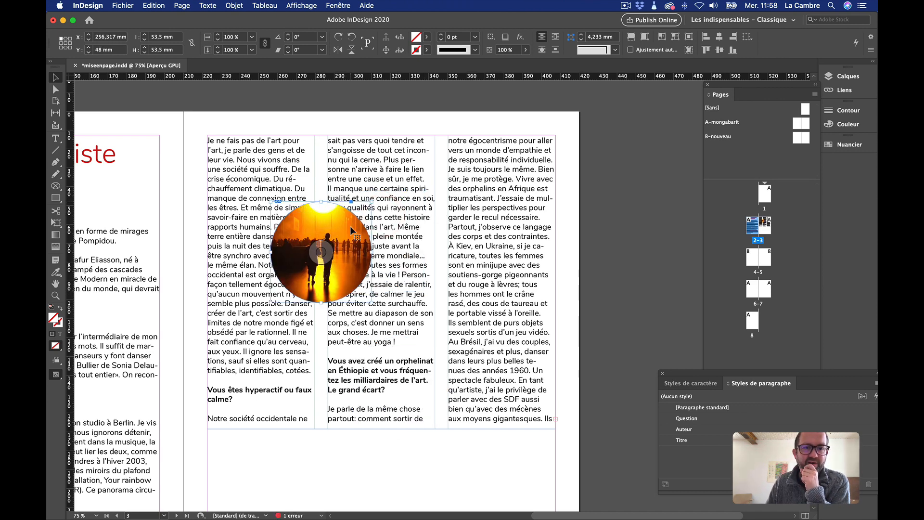
click(357, 459)
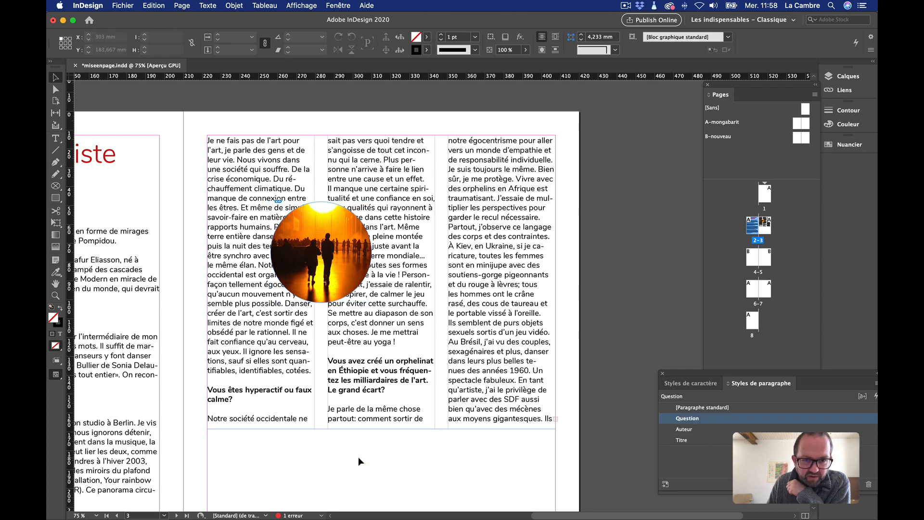
key(super+1)
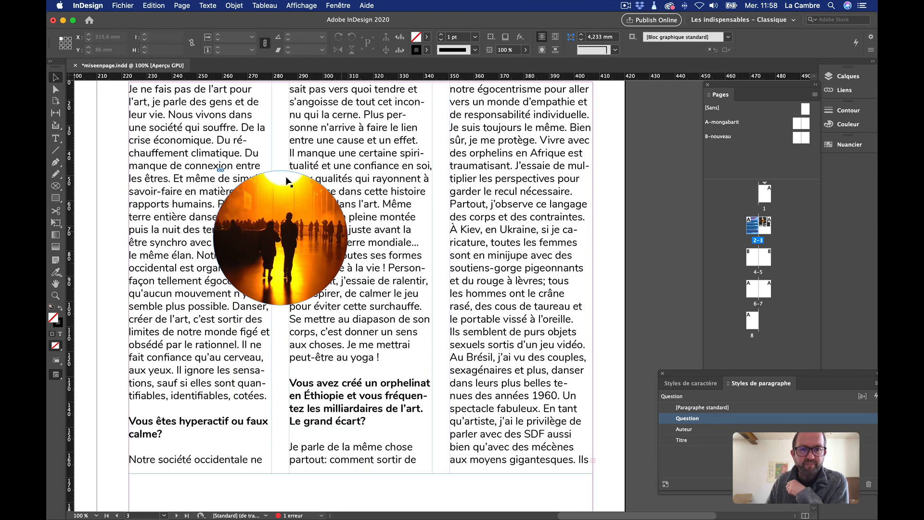
In the display performance preferences, set pixel images to Doublures for the Qualité supérieure view setting
click(309, 189)
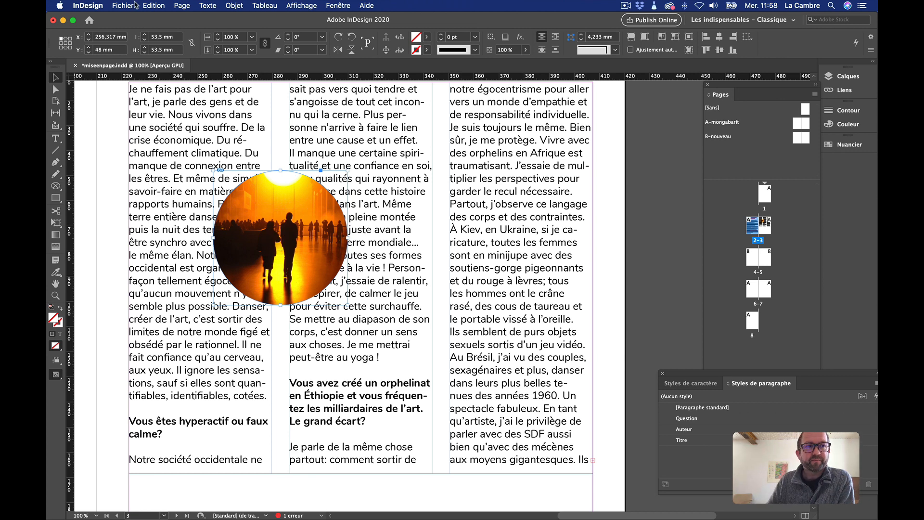
click(88, 6)
mouse_move(105, 37)
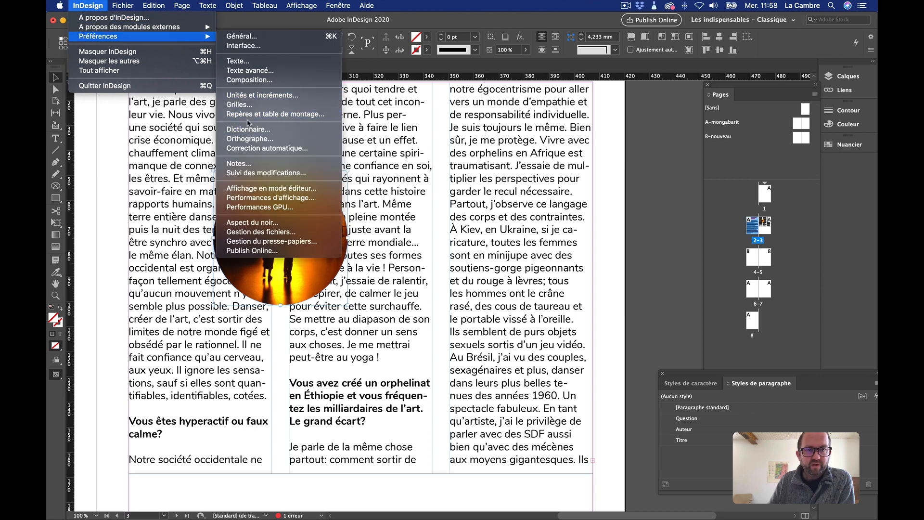
click(291, 198)
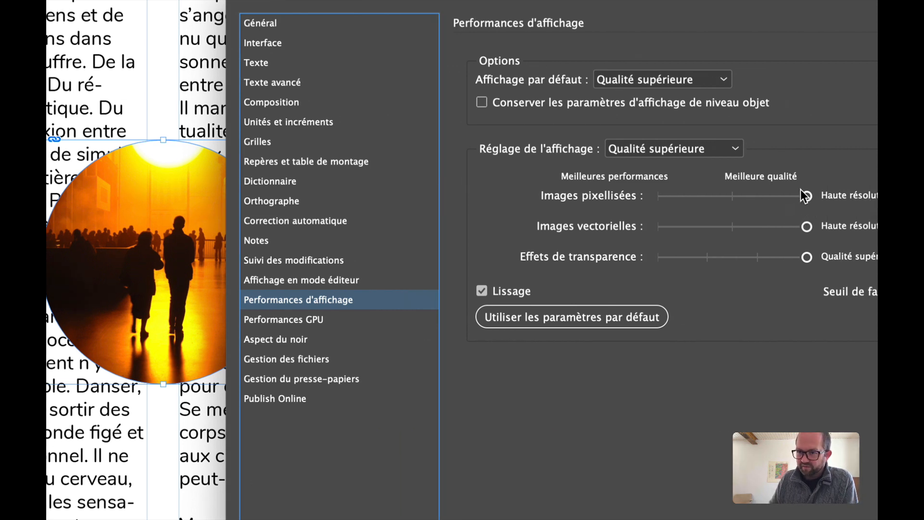
drag(806, 194, 731, 198)
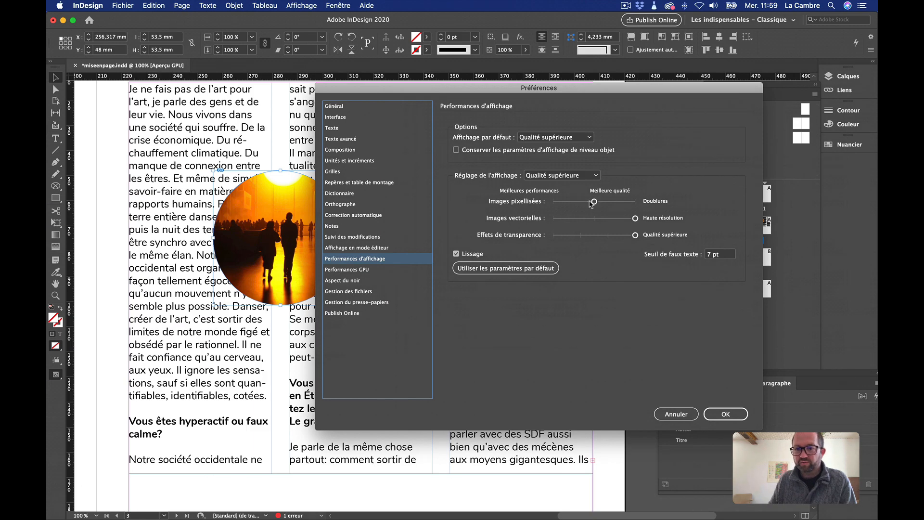
drag(591, 203, 556, 204)
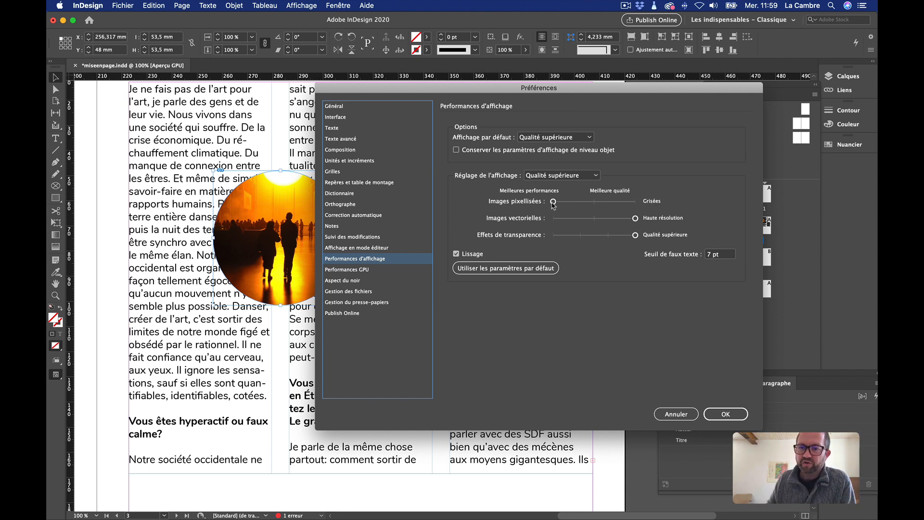
drag(553, 203, 594, 201)
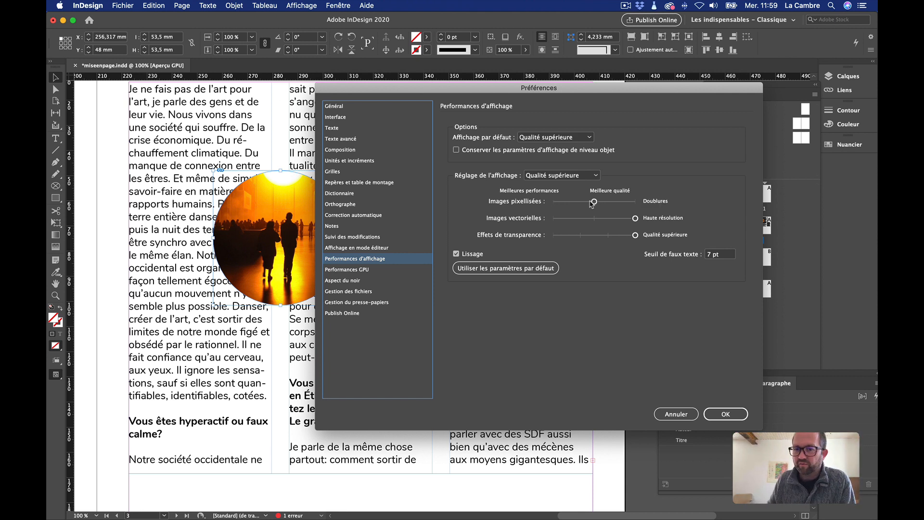
click(726, 414)
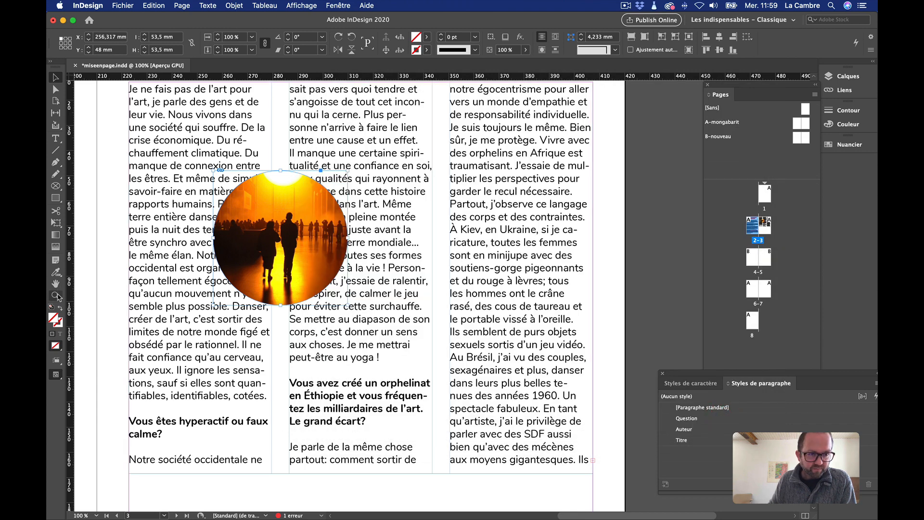
Set the circular image's own display performance to Affichage standard
click(56, 296)
click(293, 245)
click(408, 284)
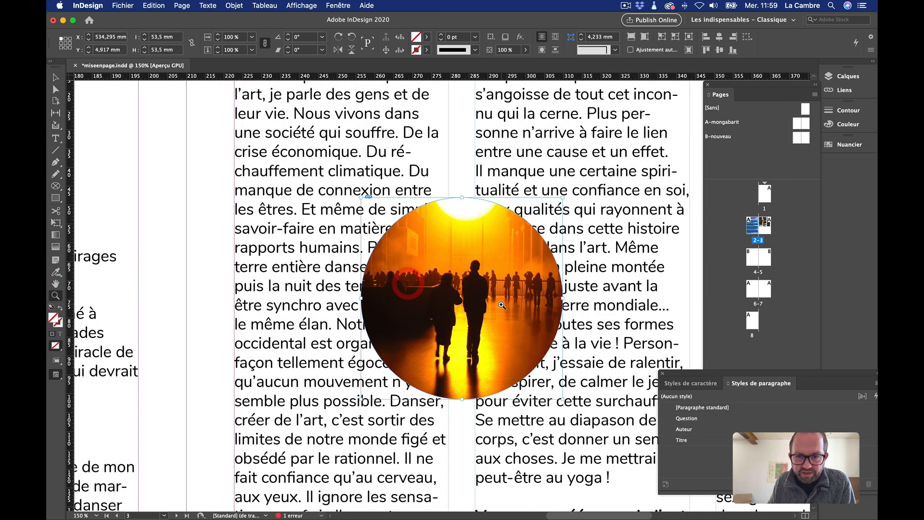
click(502, 304)
click(455, 331)
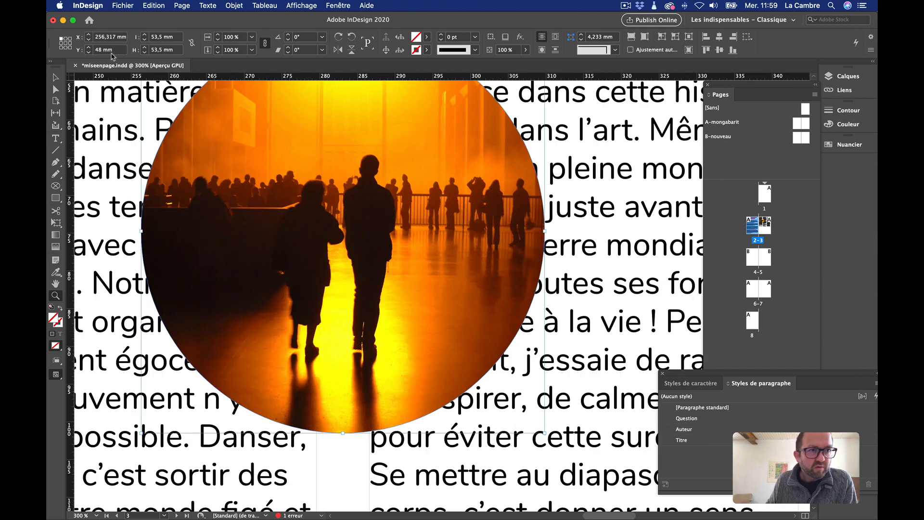
click(56, 77)
click(343, 256)
right_click(372, 205)
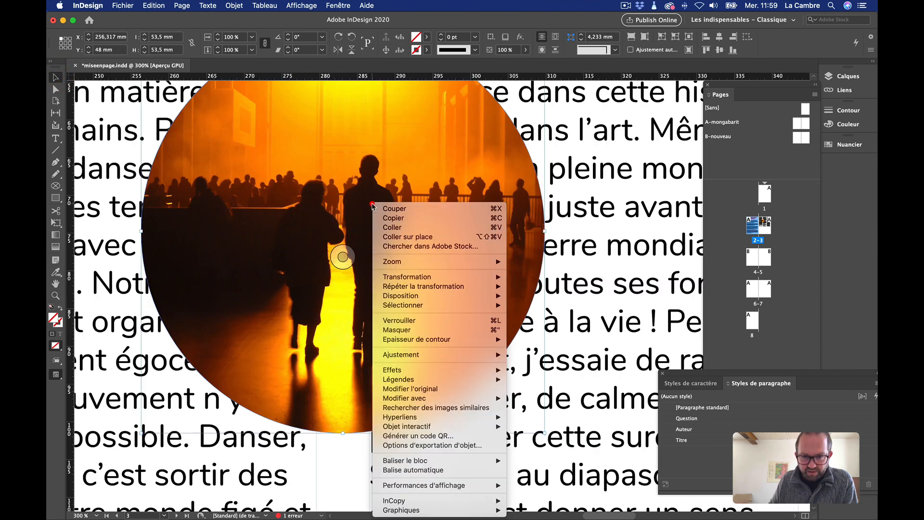
mouse_move(452, 484)
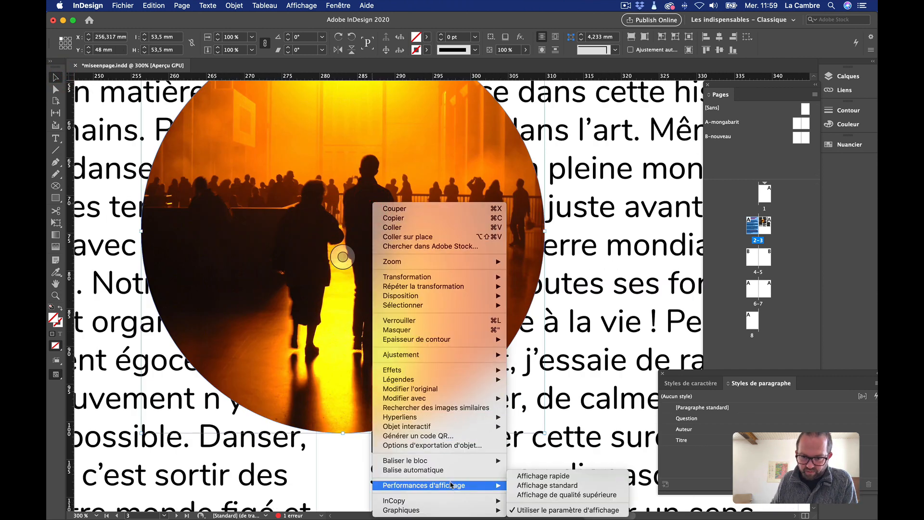
click(586, 486)
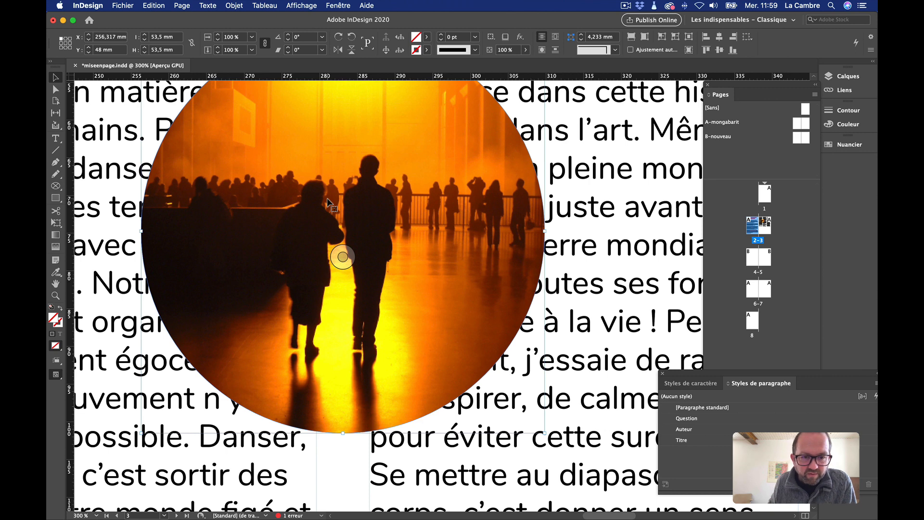
Examine the circular image up close and switch its display performance to Affichage de qualité supérieure
key(super+equal)
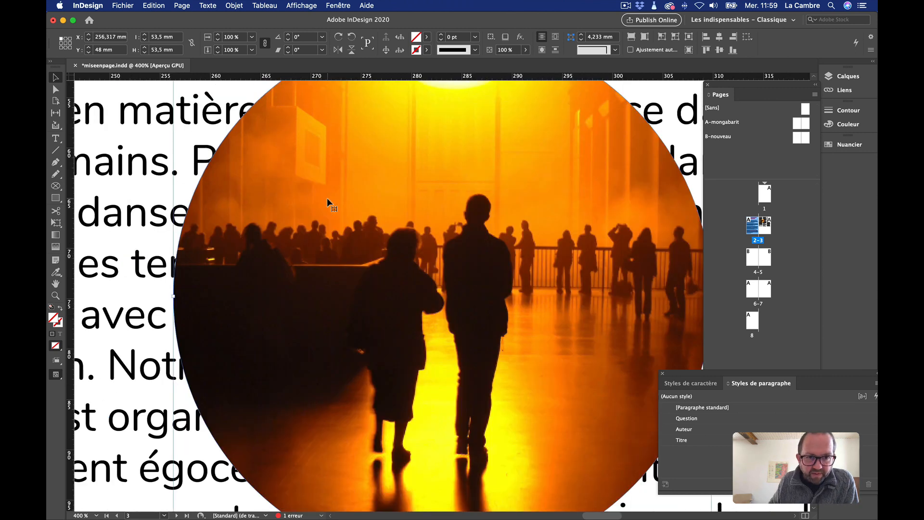
key(super+equal)
key(super+equal)
key(super+equal)
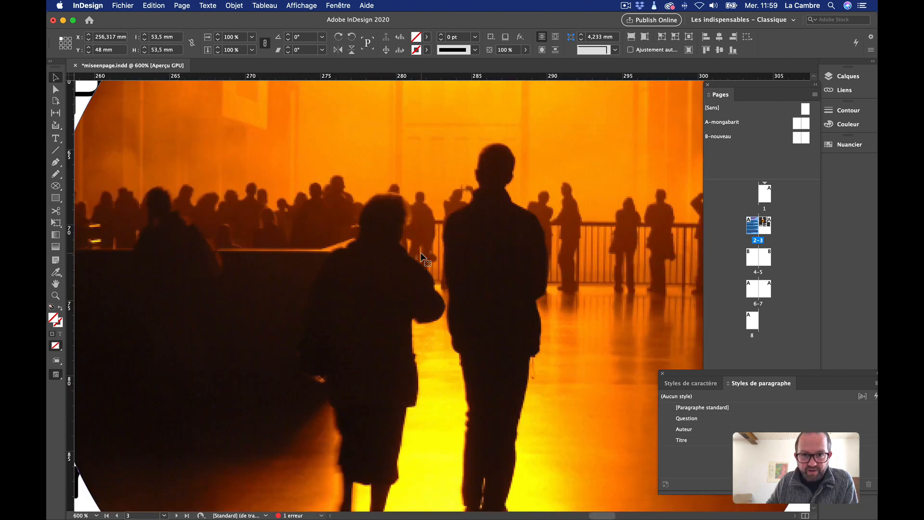
right_click(434, 206)
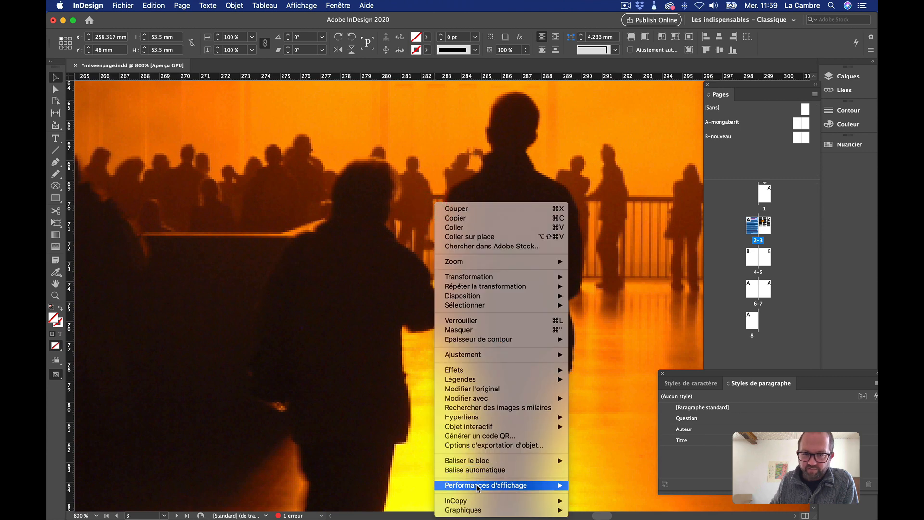
mouse_move(478, 487)
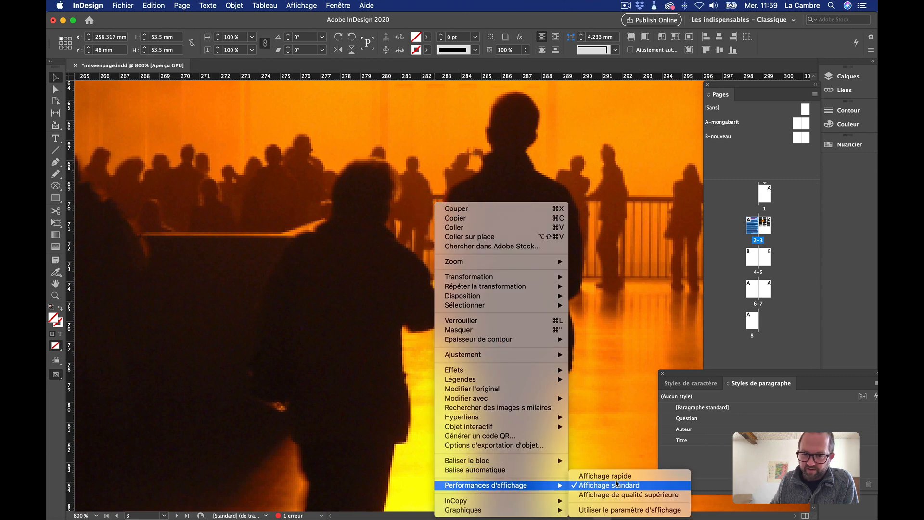
click(638, 495)
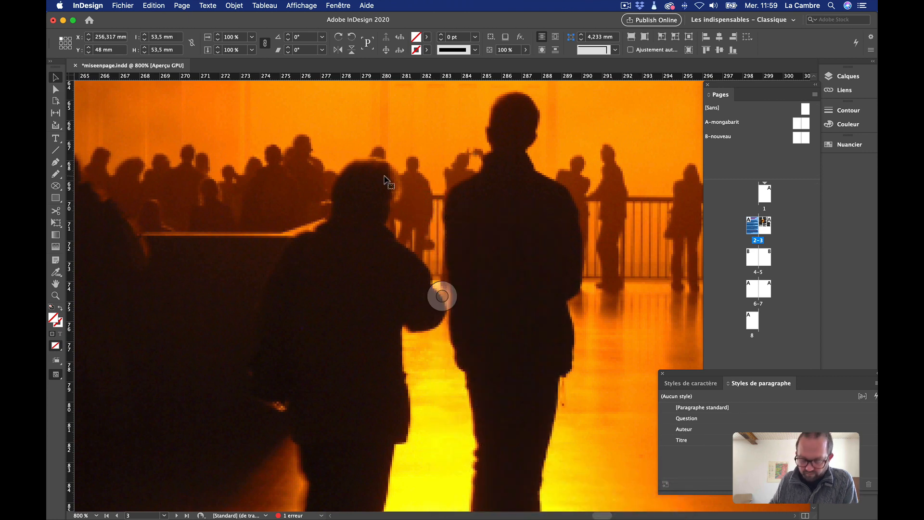
key(super+minus)
key(super+minus)
key(super+minus)
key(super+minus)
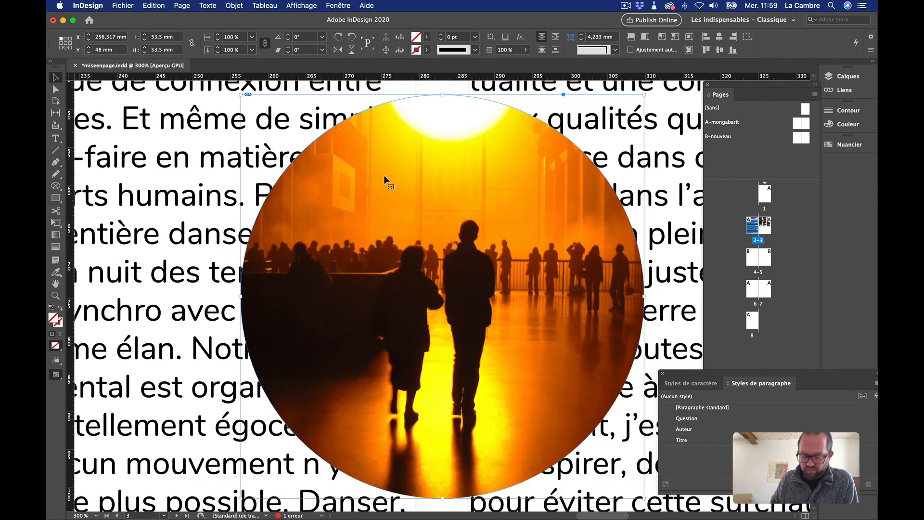
key(super+minus)
key(super+minus)
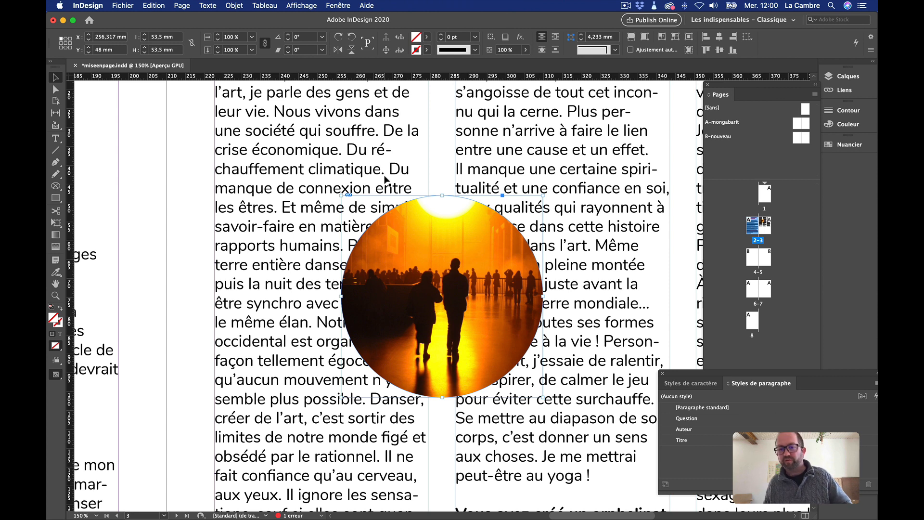
Delete the circular image from the three-column text on the interview spread
mouse_move(404, 213)
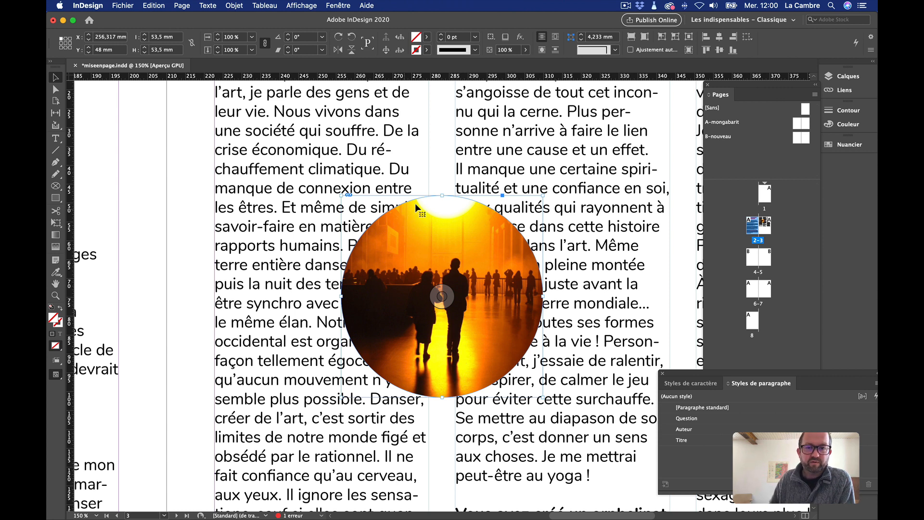
click(177, 202)
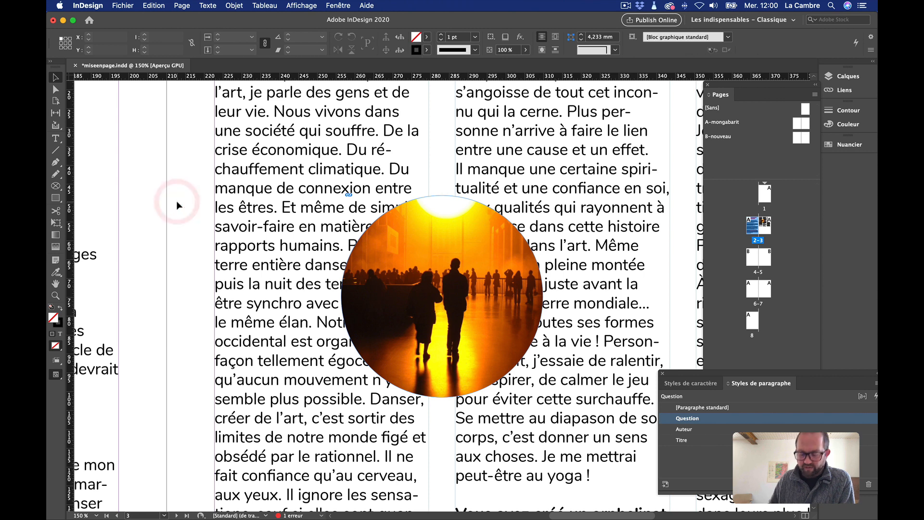
key(super+1)
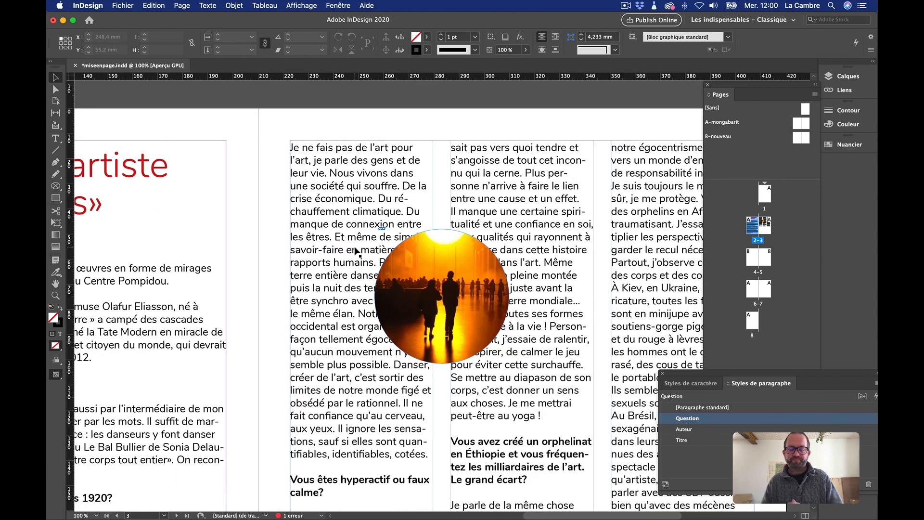
key(super+minus)
key(super+minus)
key(super+minus)
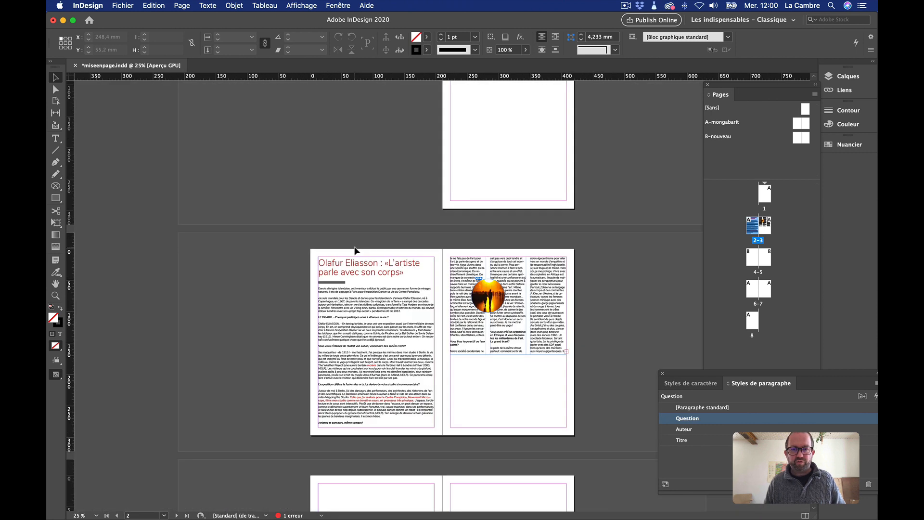
click(497, 295)
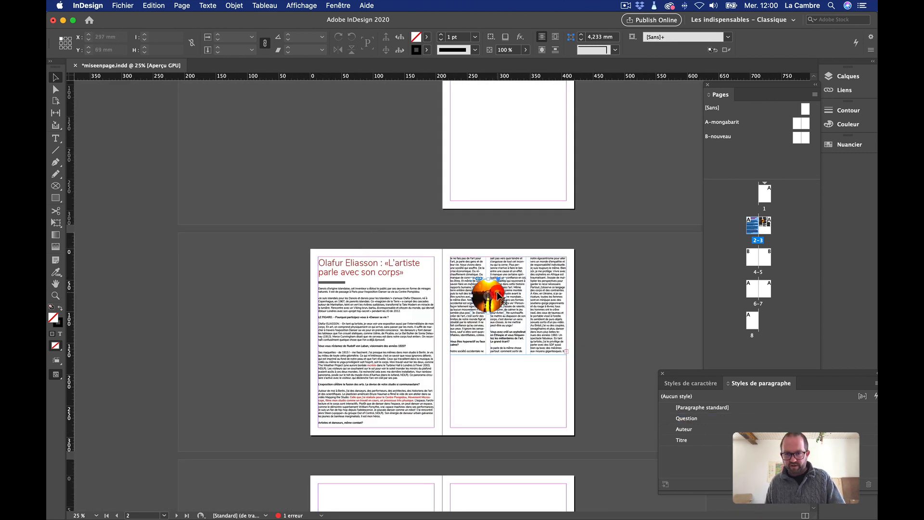
key(Delete)
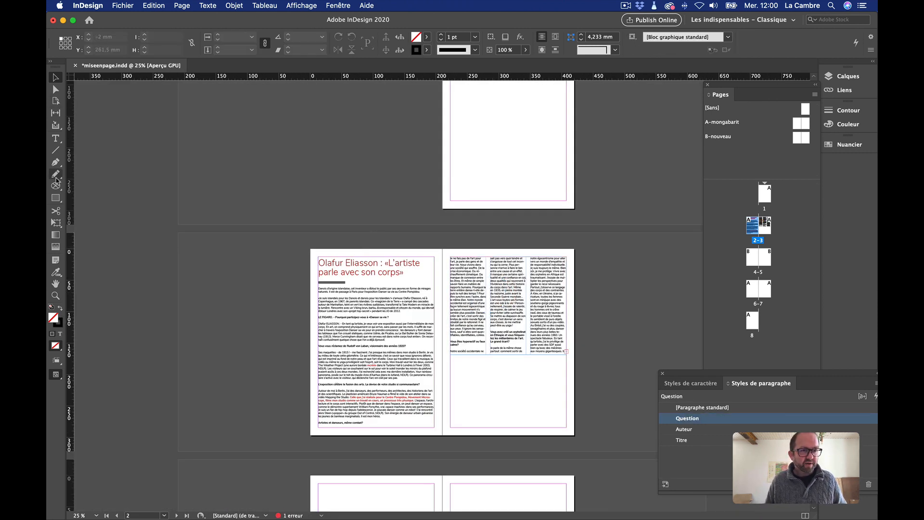
Draw a circular image frame about 31 mm in diameter below the first text column, at about X 222.7 mm, Y 199 mm
click(56, 186)
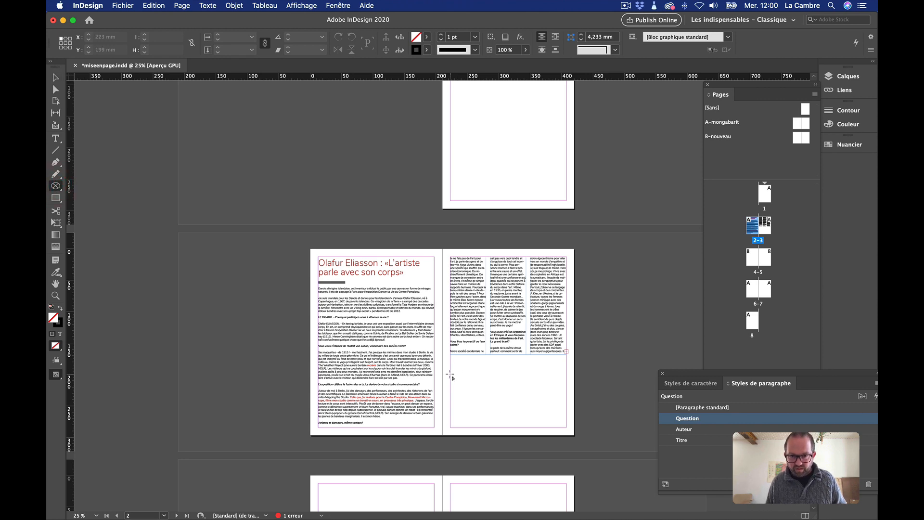
drag(451, 374, 469, 393)
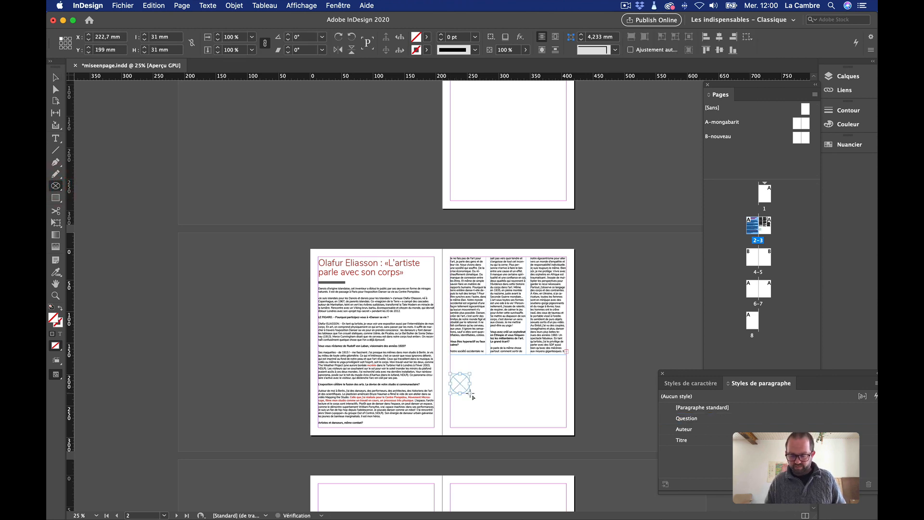
key(super+equal)
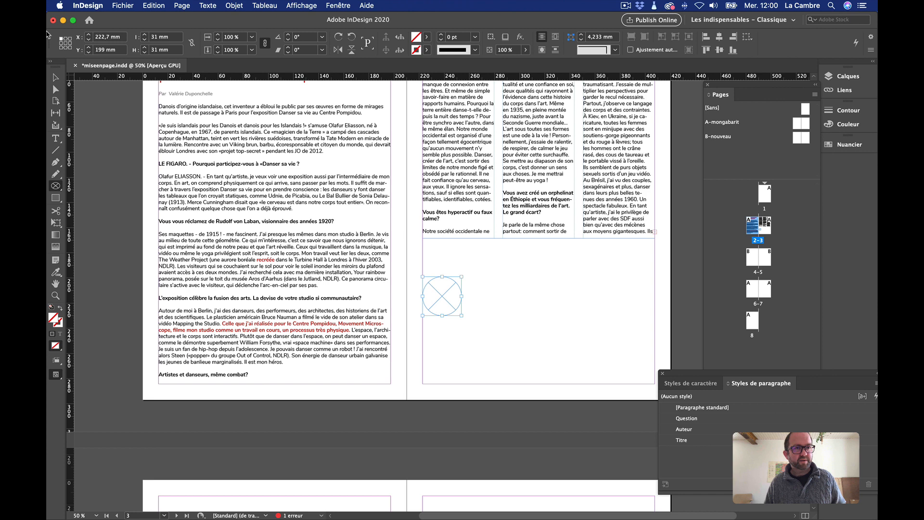
Duplicate the circular frame into a row of five evenly spaced frames across the text width, and select the whole row
click(56, 77)
drag(448, 298, 634, 301)
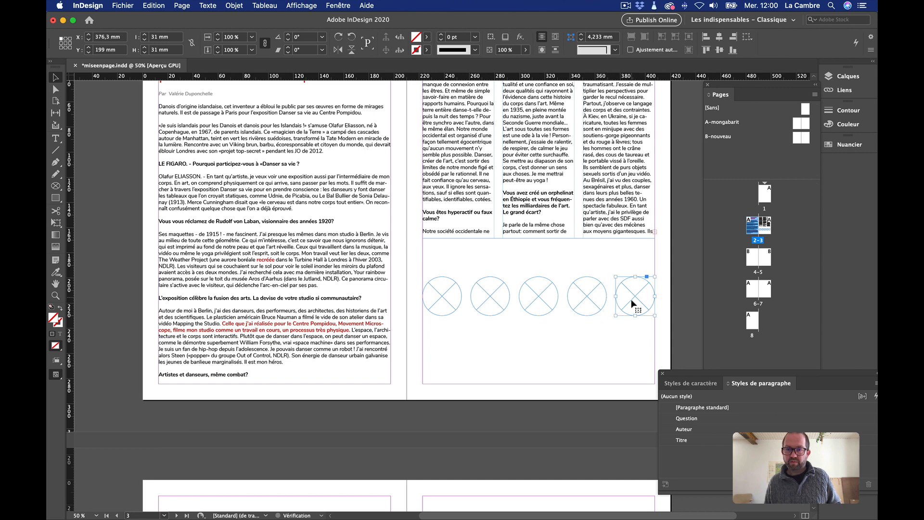
drag(415, 259, 674, 313)
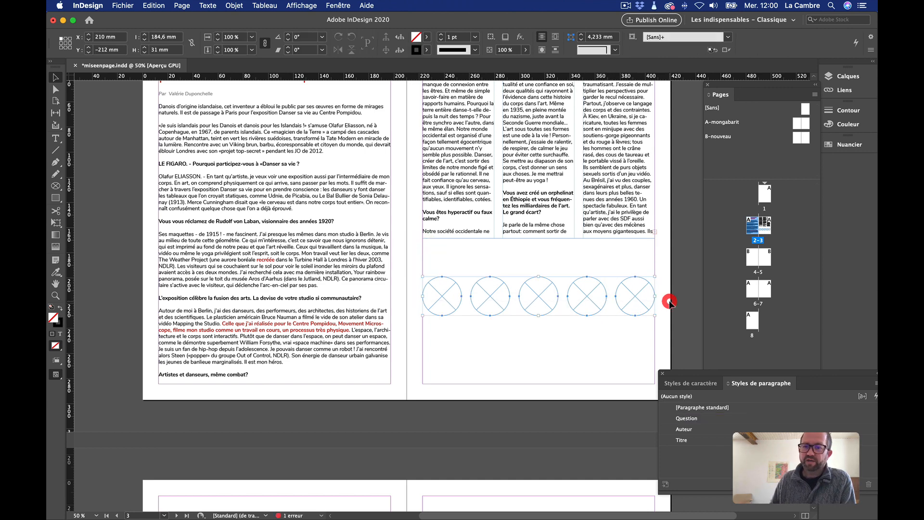
Load autre_01.jpg to autre_04.jpg and The-Weather-Project_1.jpg together from the Olafur_Eliasson_1 folder for placement
click(533, 261)
click(123, 6)
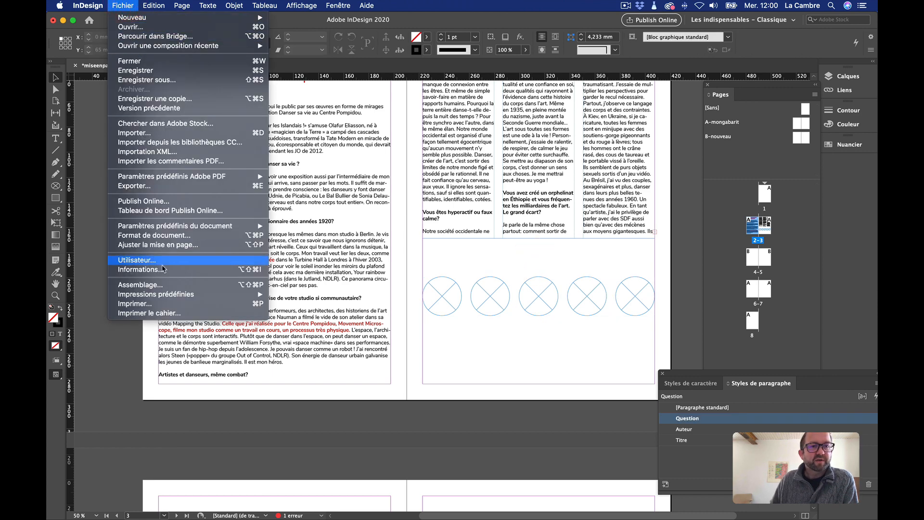
click(152, 133)
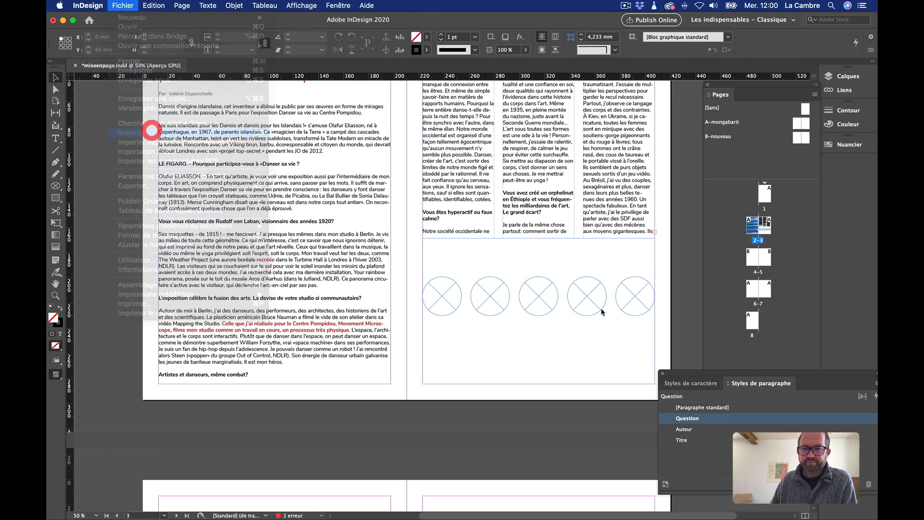
click(372, 123)
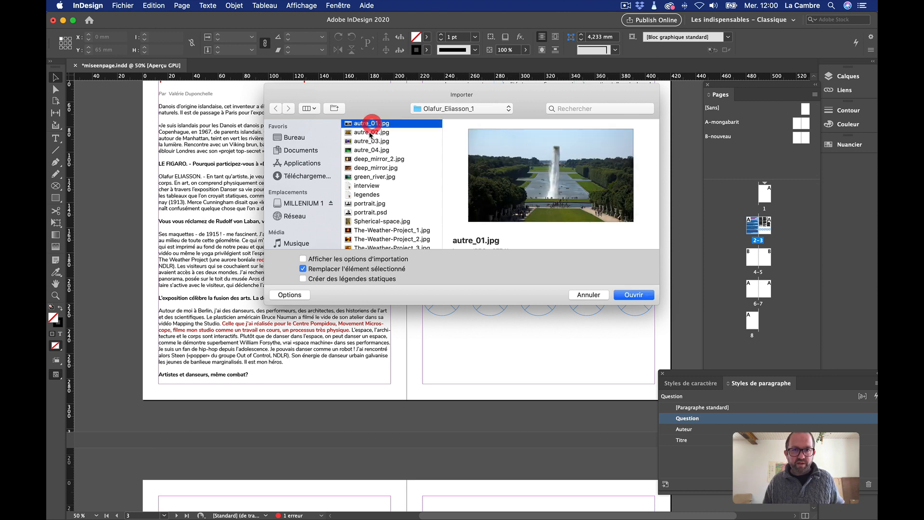
shift+click(372, 132)
shift+click(373, 150)
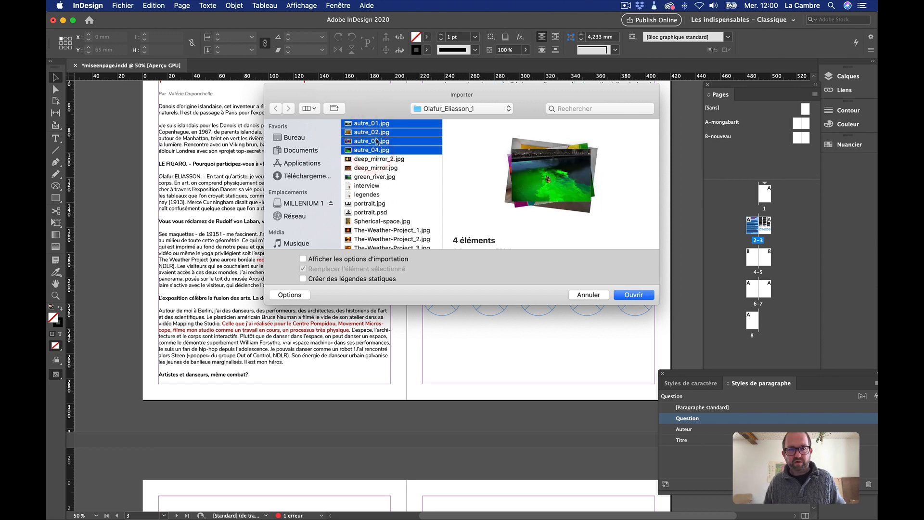
super+click(378, 230)
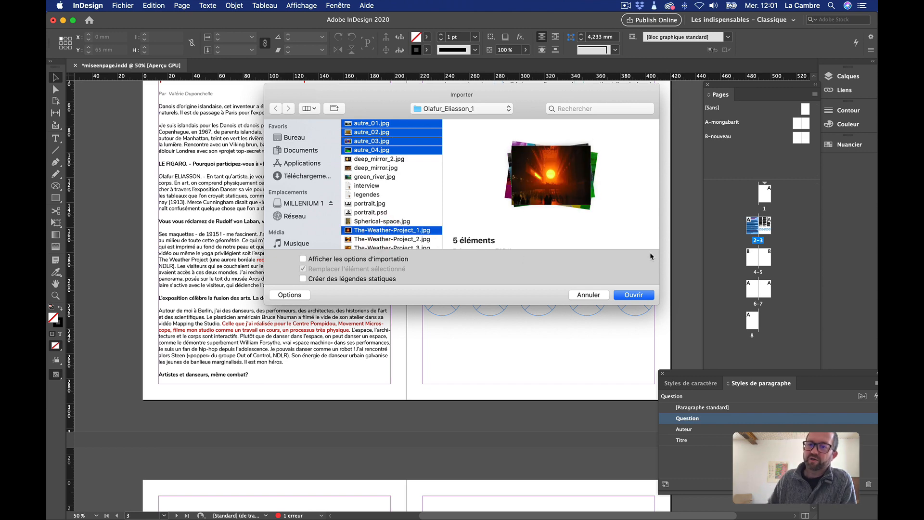
click(634, 294)
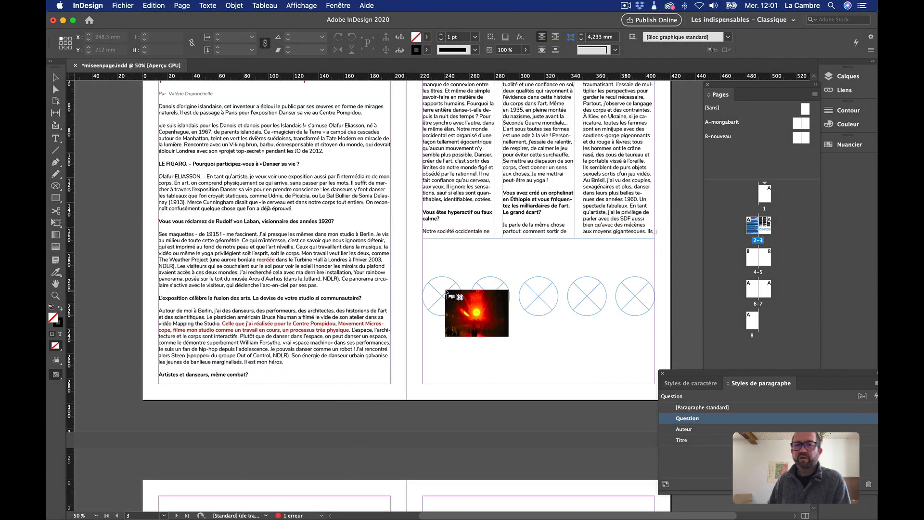
Place the five loaded images one after another into the five circular frames, working from left to right
click(445, 294)
click(489, 295)
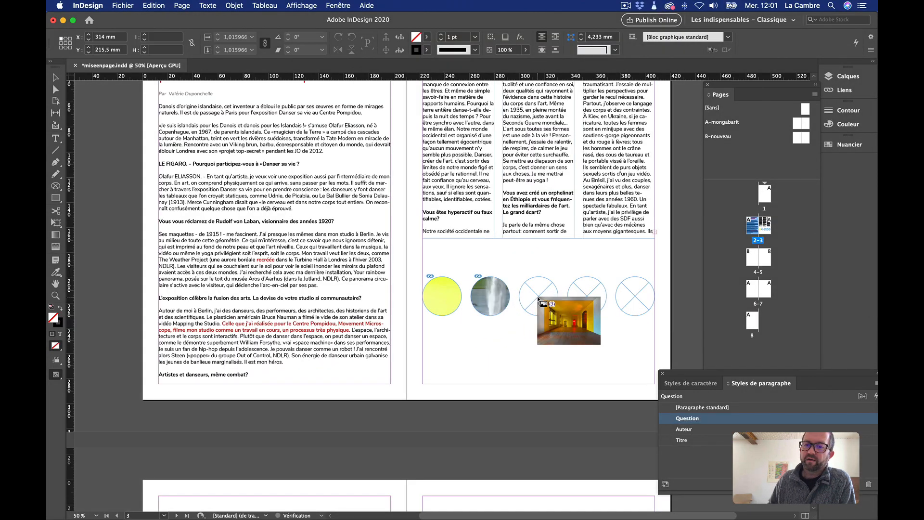
click(538, 298)
click(586, 297)
click(628, 302)
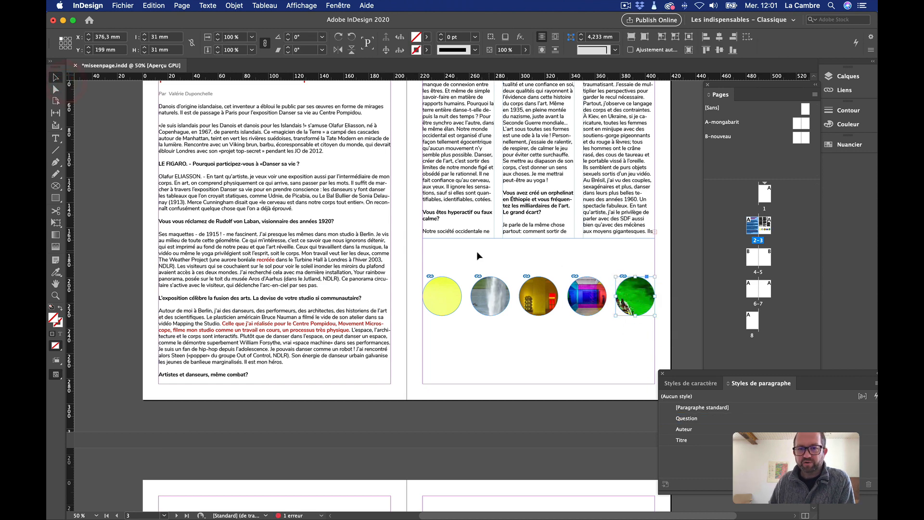
Select all five circular images and fit their content with Remplir le bloc proportionnellement
drag(444, 258, 639, 333)
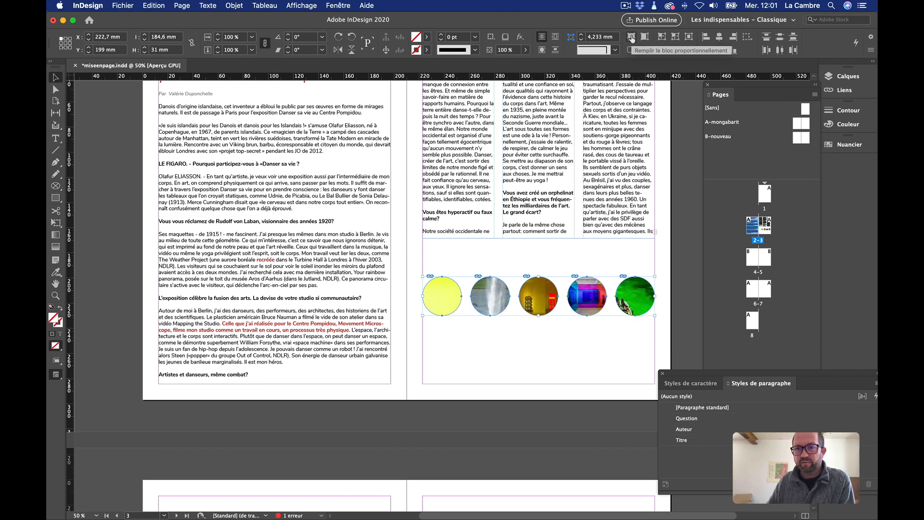
click(631, 37)
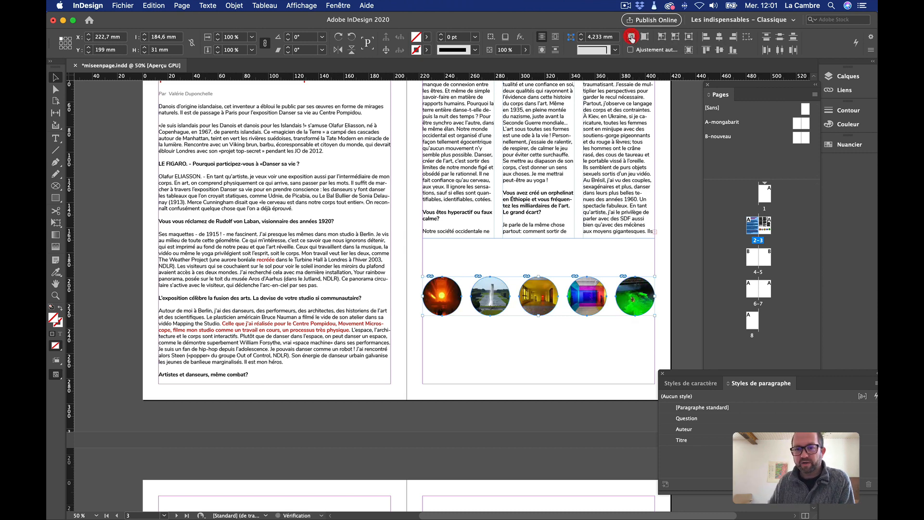
click(562, 266)
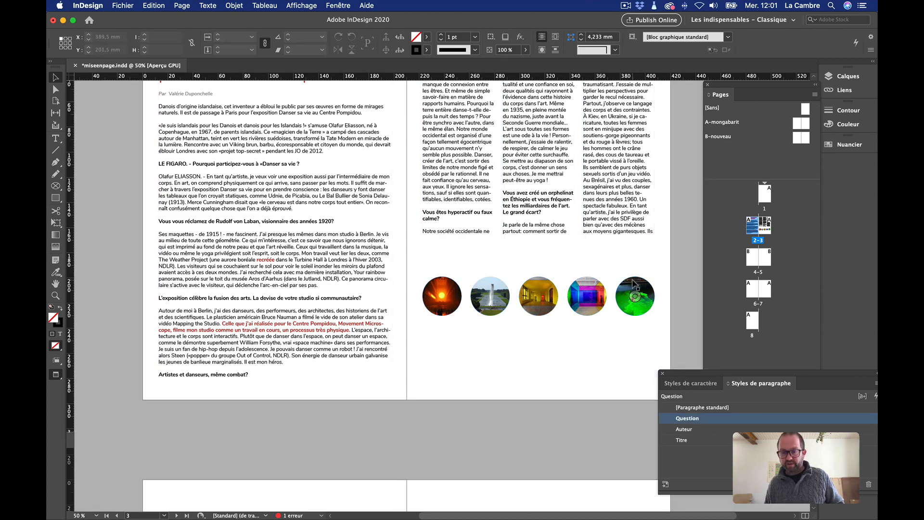
Examine the row of circular images up close and within the whole interview spread without guides
key(super+equal)
drag(566, 267, 396, 260)
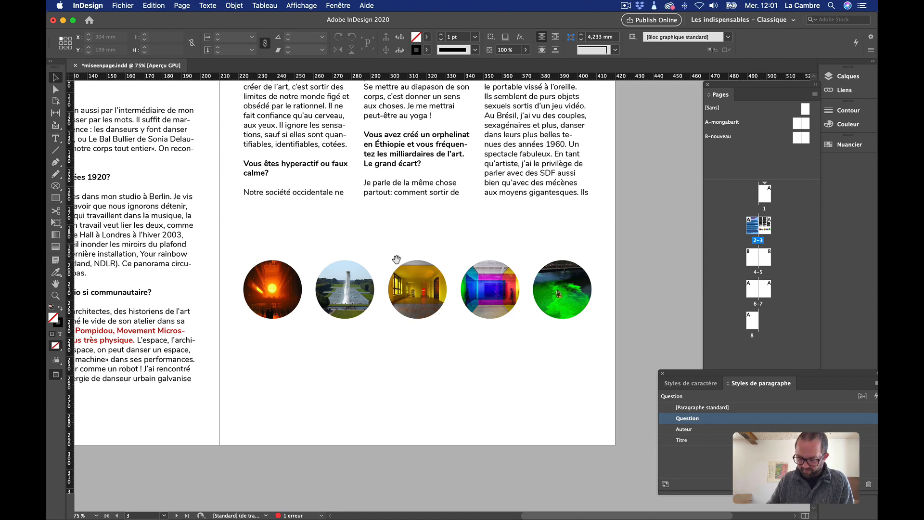
key(super+minus)
key(super+minus)
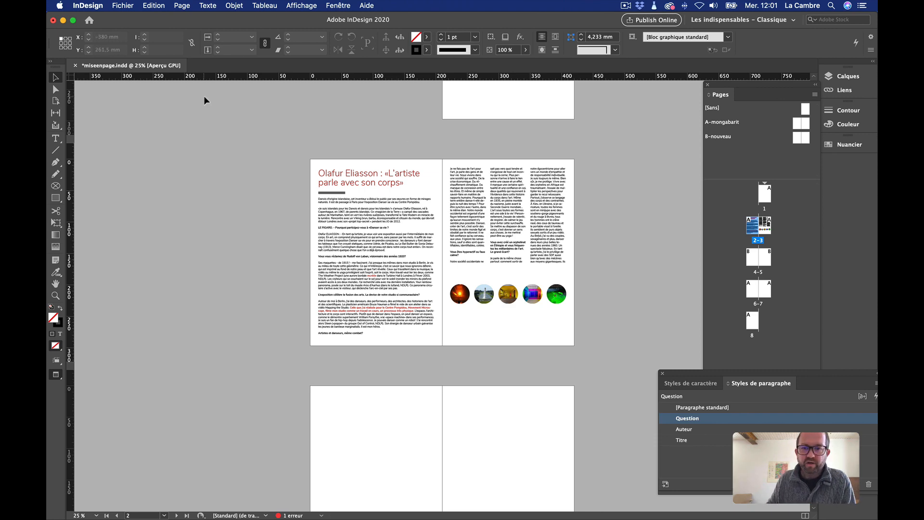
key(super+equal)
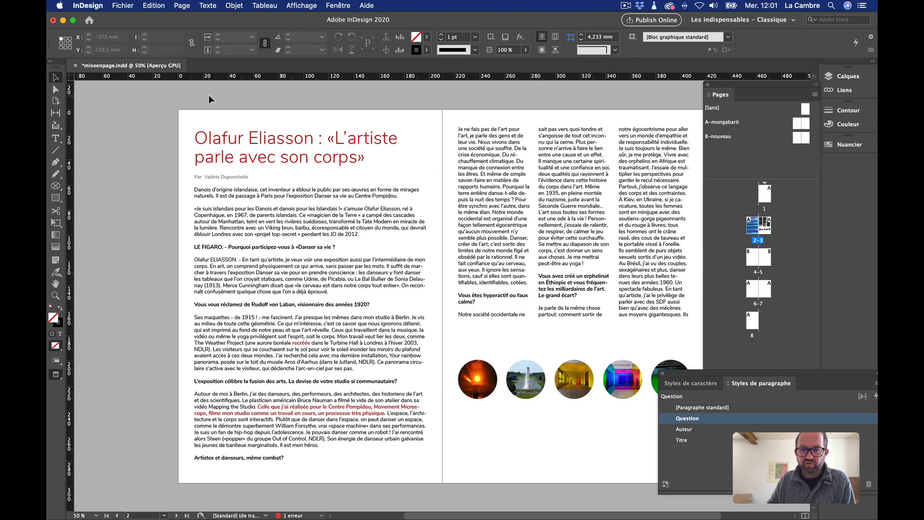
scroll(409, 173, right, 5)
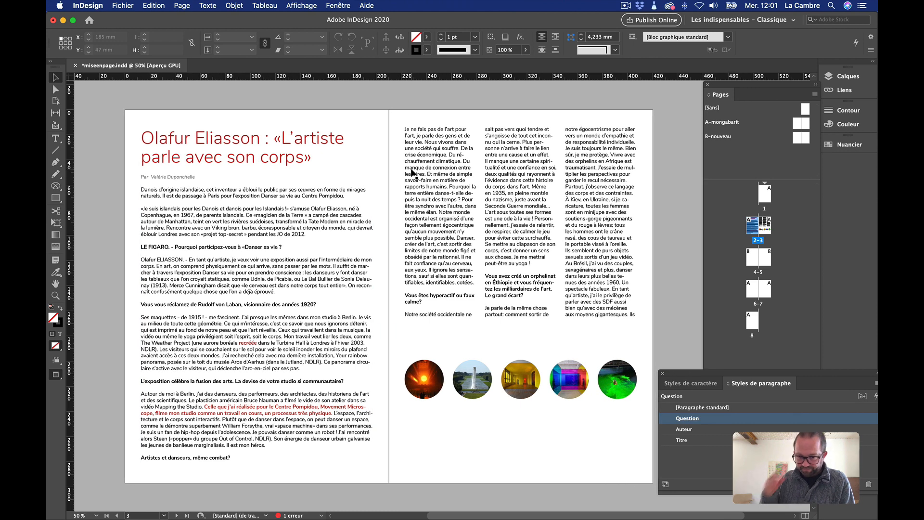
click(585, 348)
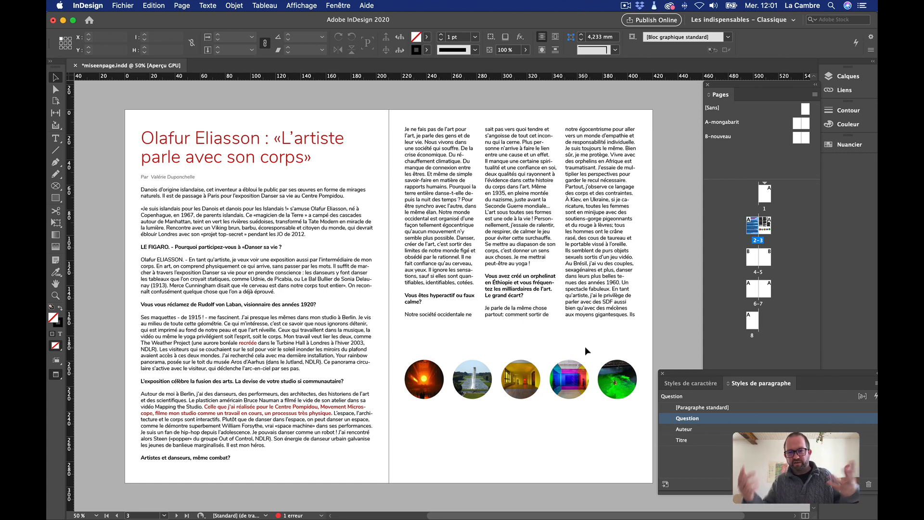
click(637, 350)
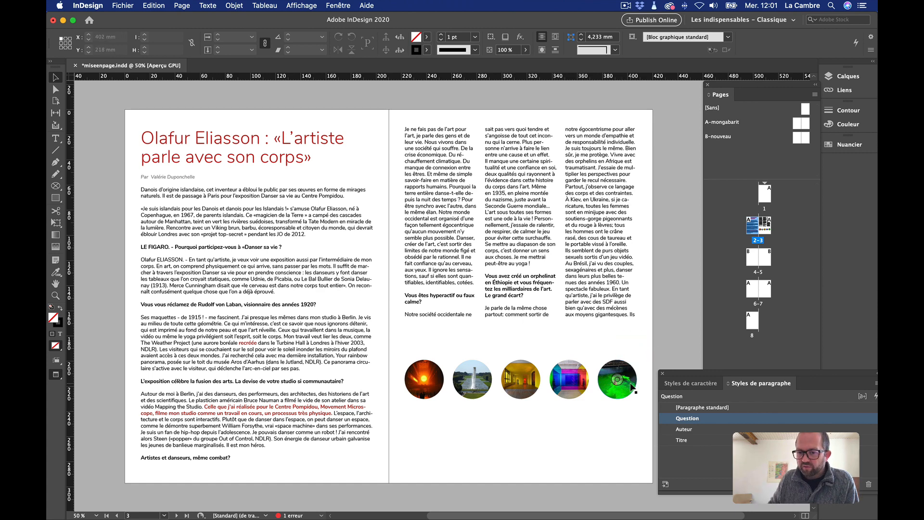
Move the green circular image between the first two text columns, at about X 264 mm, Y 62.5 mm, and show the Habillage de texte options
drag(633, 387, 491, 251)
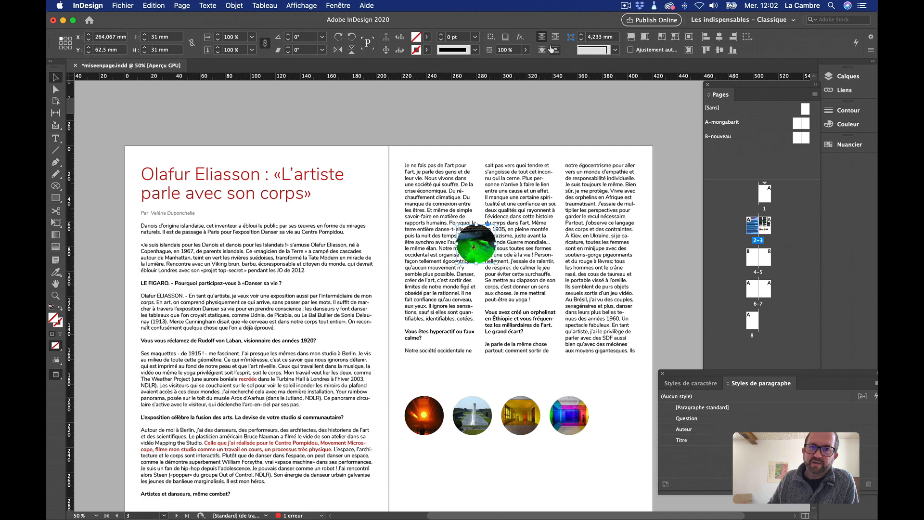
click(338, 6)
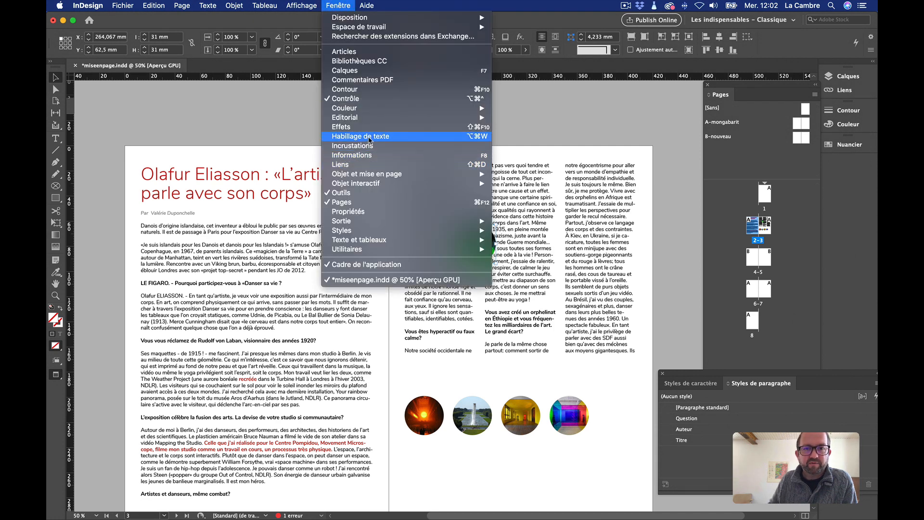
click(368, 136)
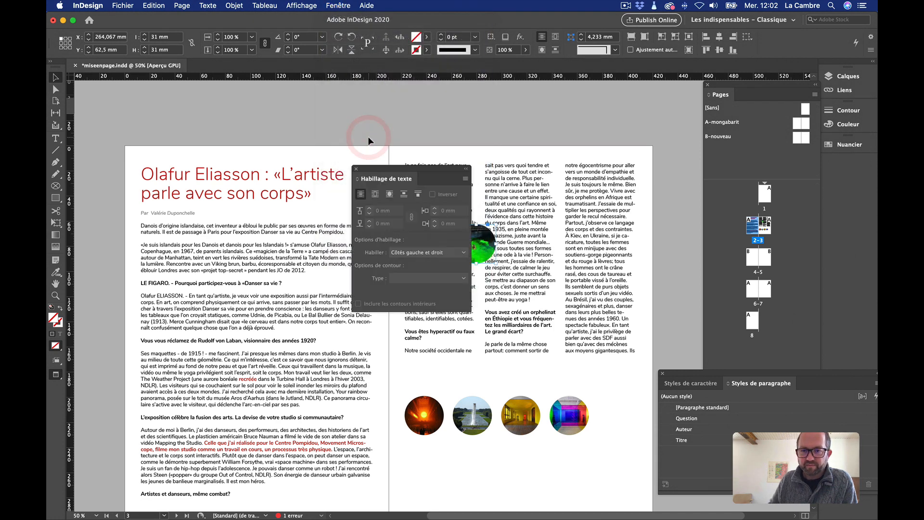
drag(432, 169, 278, 147)
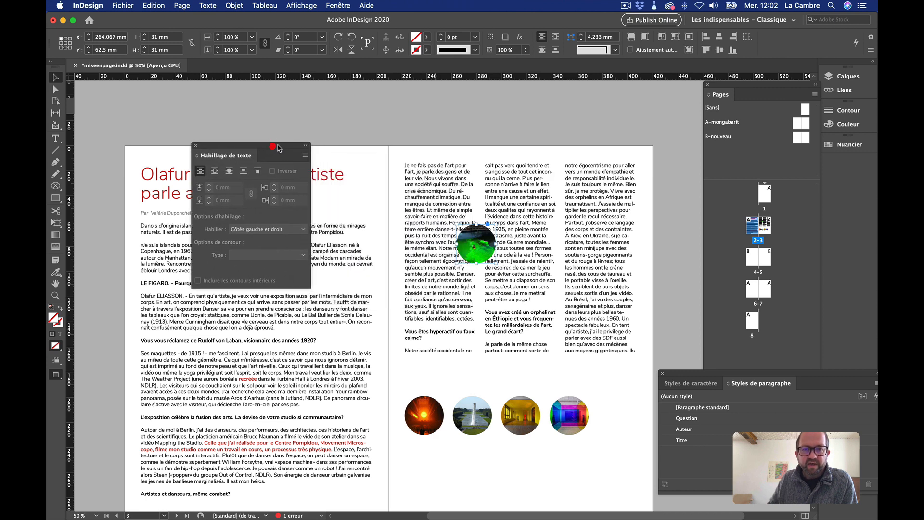
Wrap the text around the bounding box of the green circular image, with 0 mm offsets
click(356, 131)
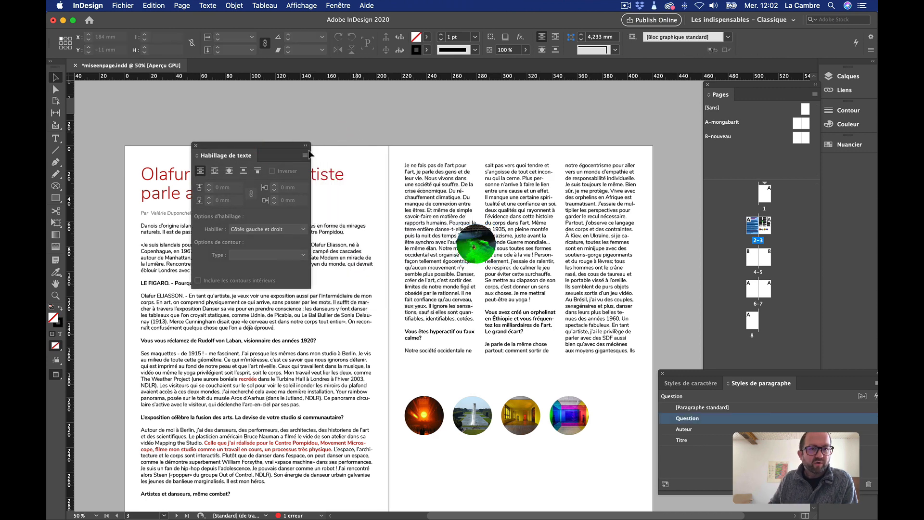
click(483, 235)
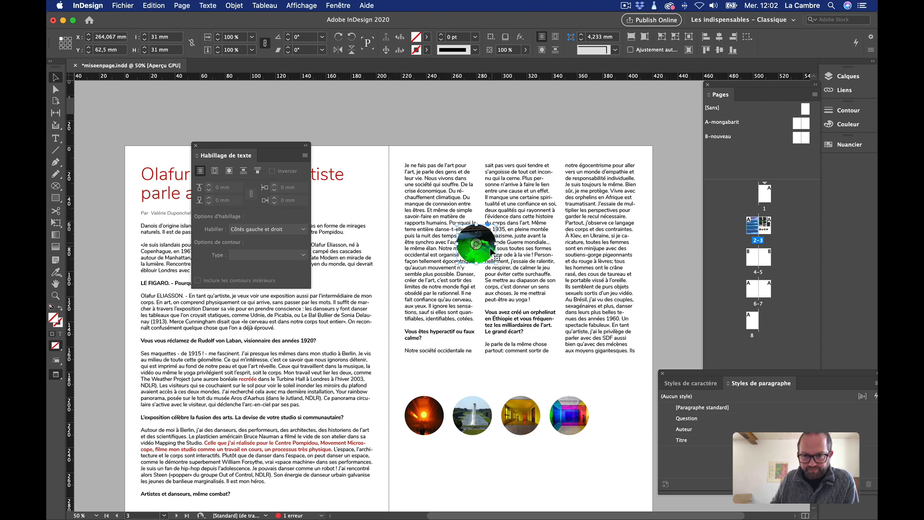
click(216, 171)
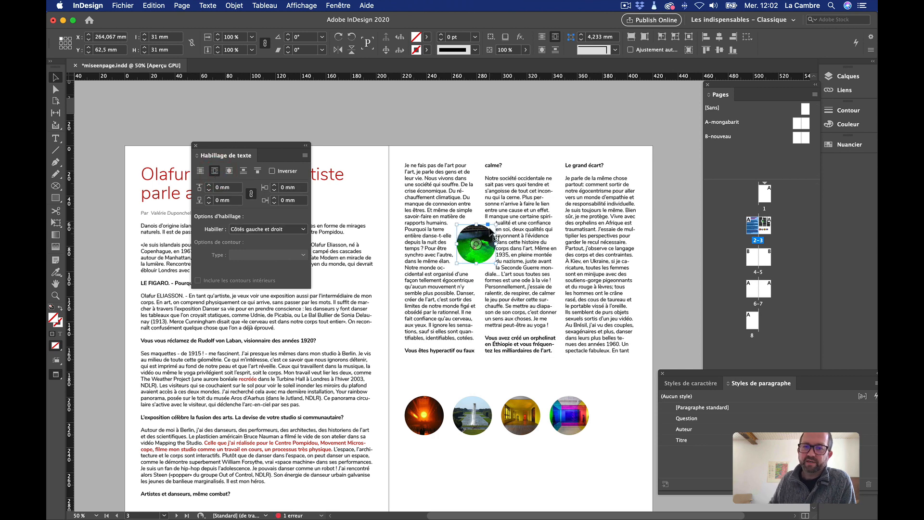
click(491, 121)
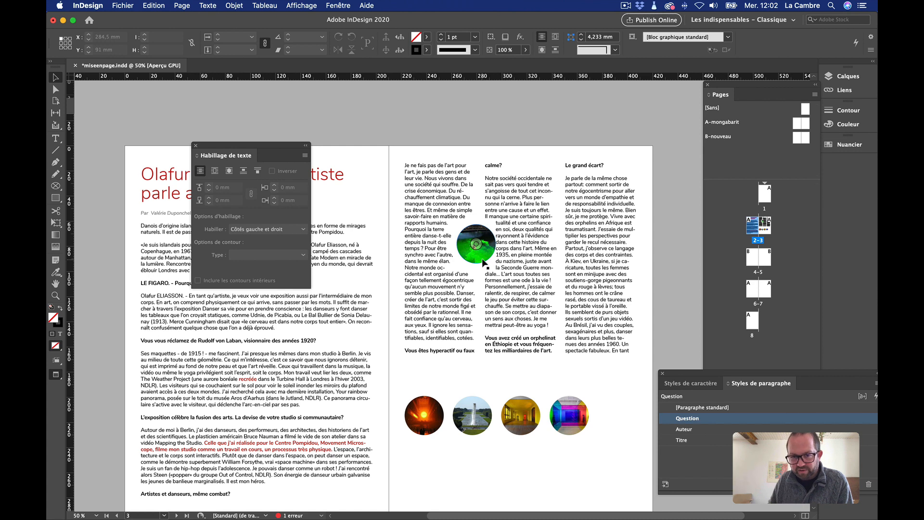
Move the green circular image to the right edge of the second text column, at about X 315 mm, Y 90.6 mm
click(476, 260)
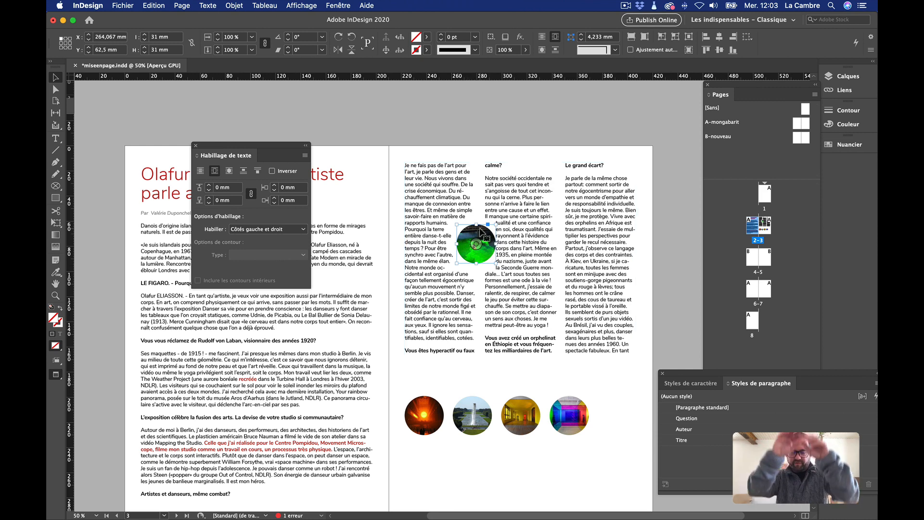
drag(480, 232, 544, 267)
scroll(543, 267, left, 5)
scroll(556, 148, right, 5)
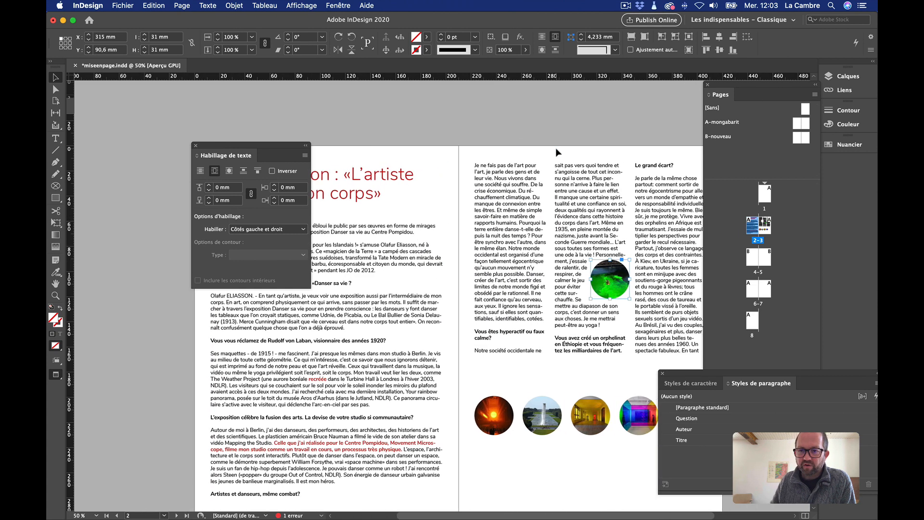
click(557, 141)
scroll(557, 143, right, 3)
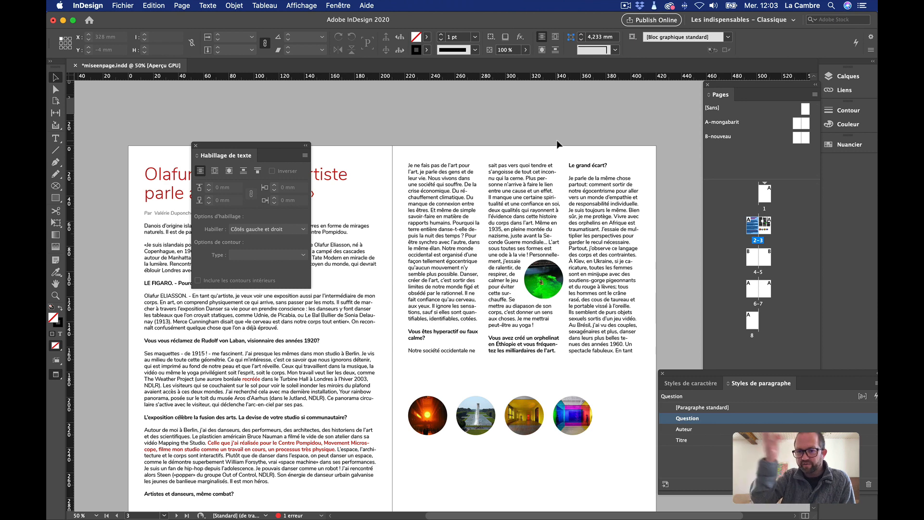
Change the green image's text wrap to follow the object's shape, with the contour type Identique au masque
click(558, 271)
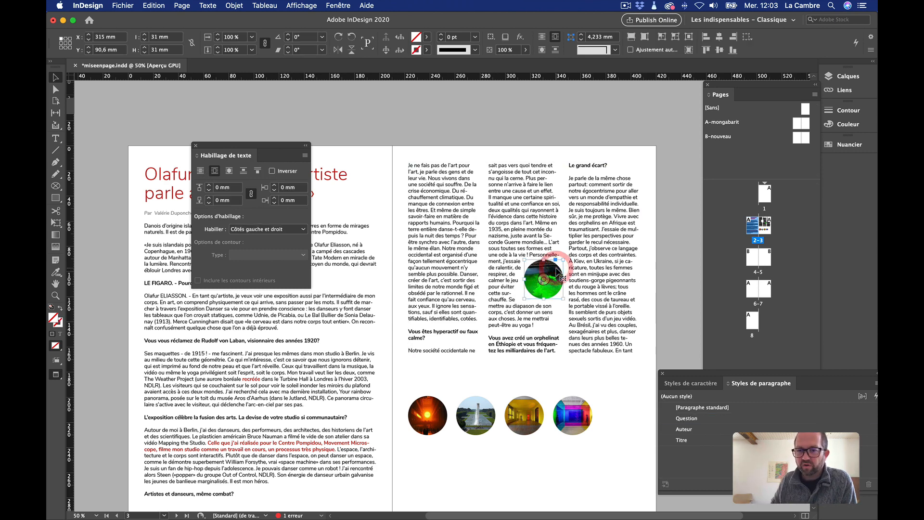
click(229, 172)
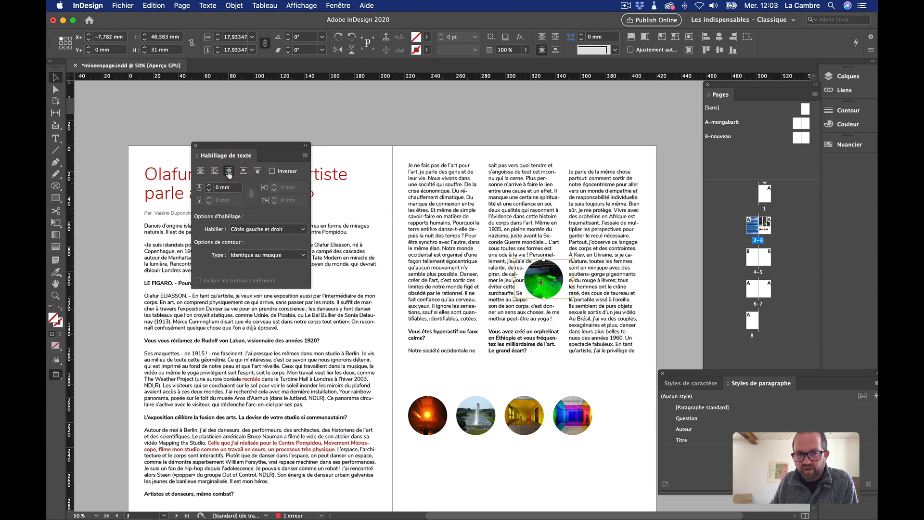
click(564, 117)
click(558, 275)
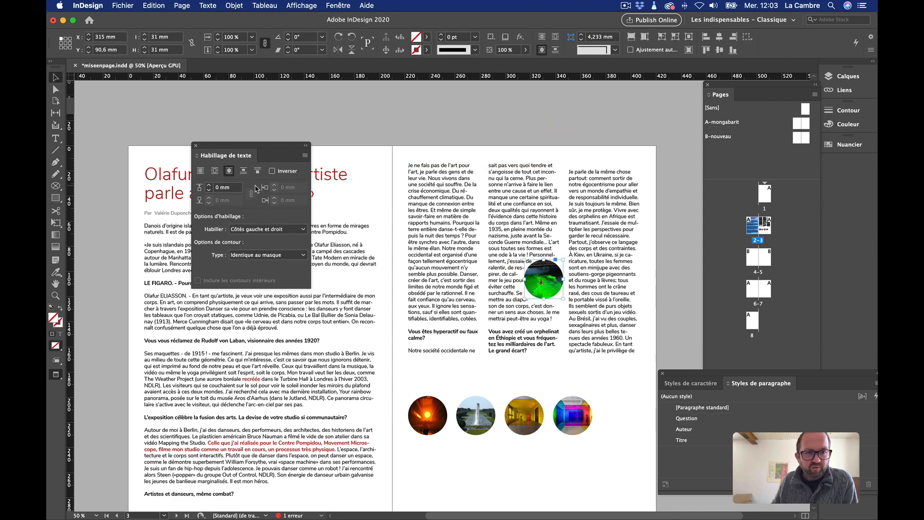
Set the text wrap offset around the green circular image to 3 mm
click(208, 187)
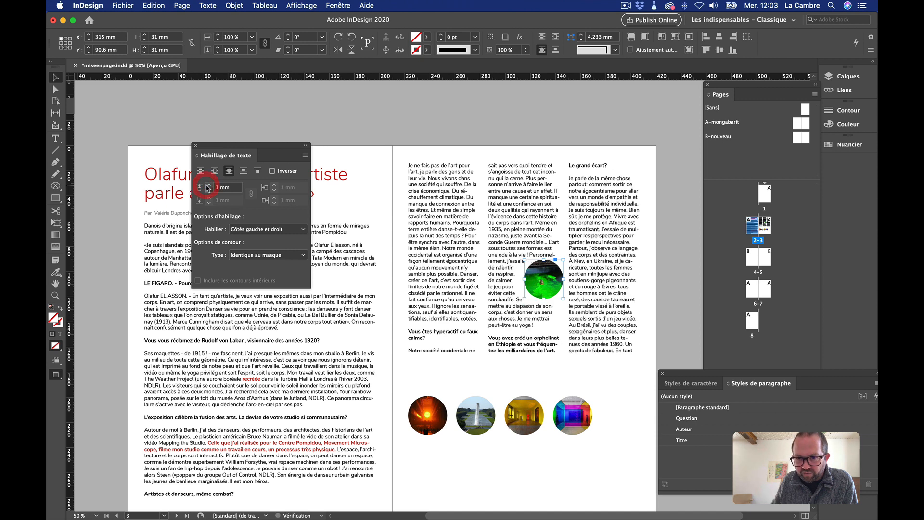
key(super+a)
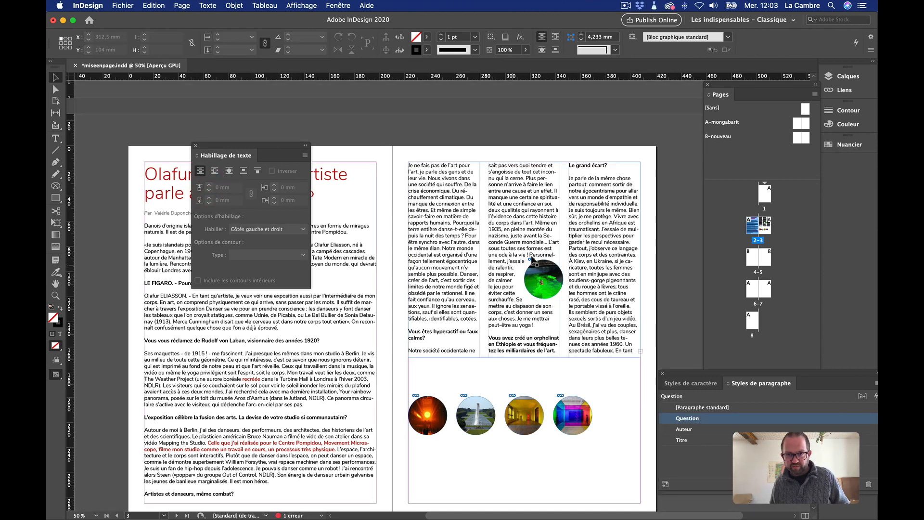
click(538, 264)
key(super+equal)
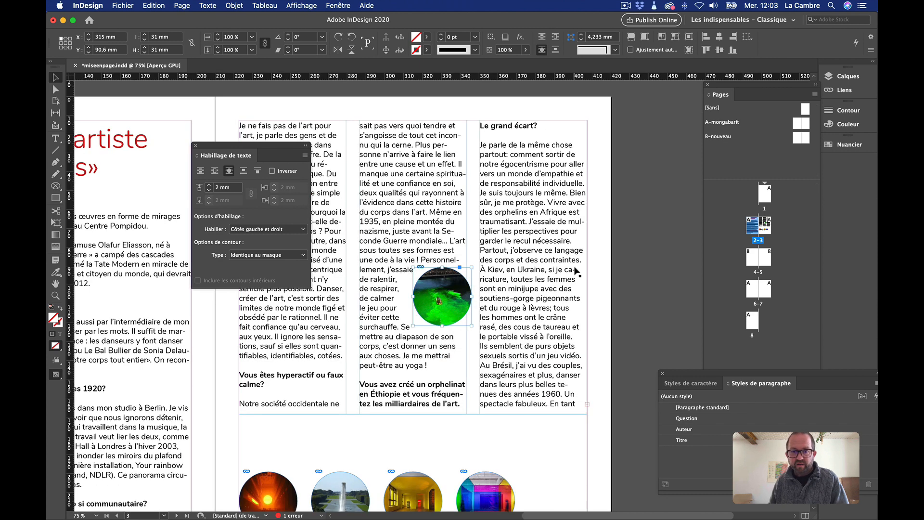
click(209, 186)
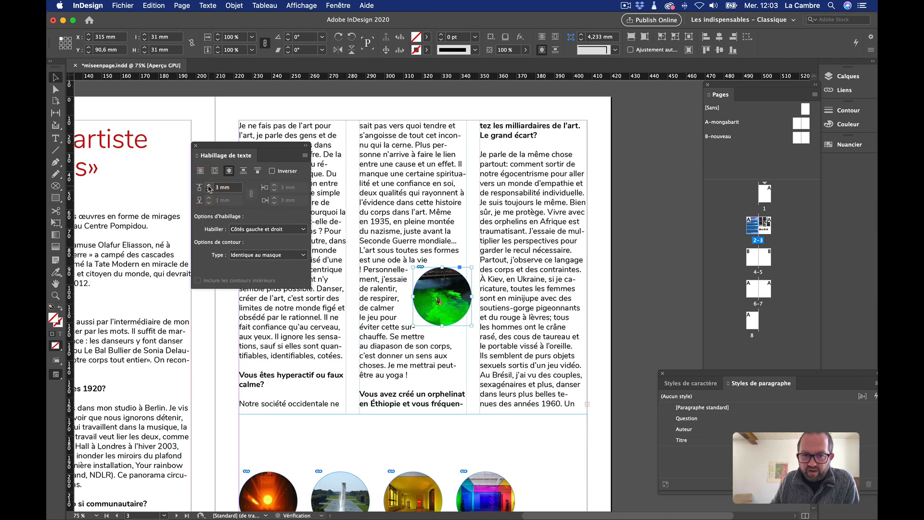
Move the green circular image up so it straddles the gap between the second and third text columns
click(649, 214)
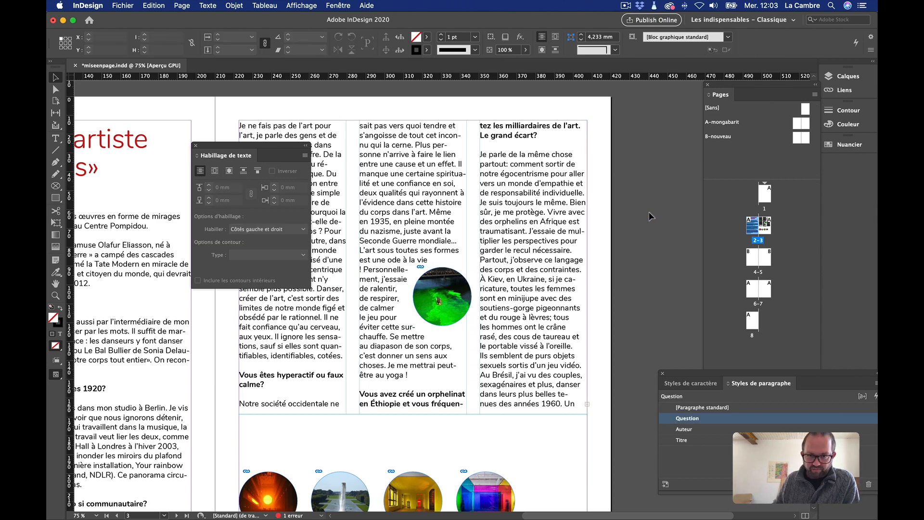
drag(456, 287, 490, 186)
click(676, 204)
click(664, 194)
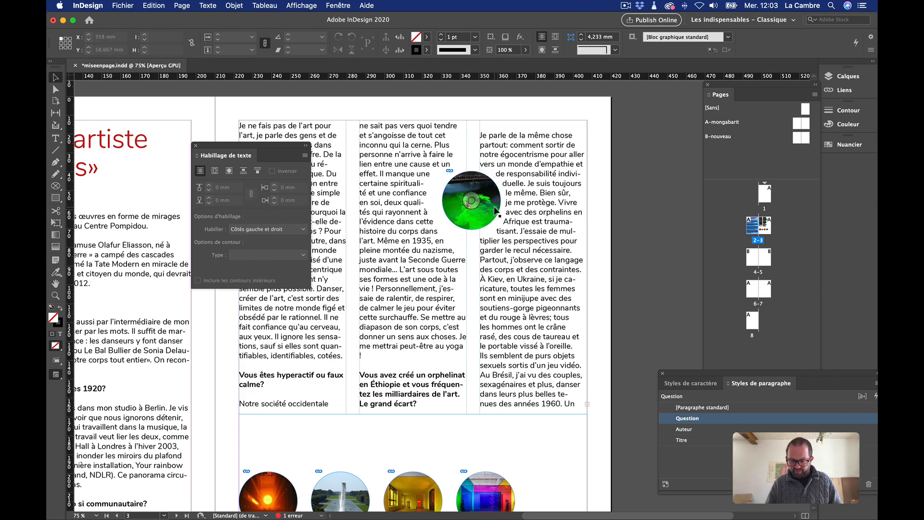
Preview the whole spread at 50% without guides or frame edges, moving the text wrap options off the left page
key(super+minus)
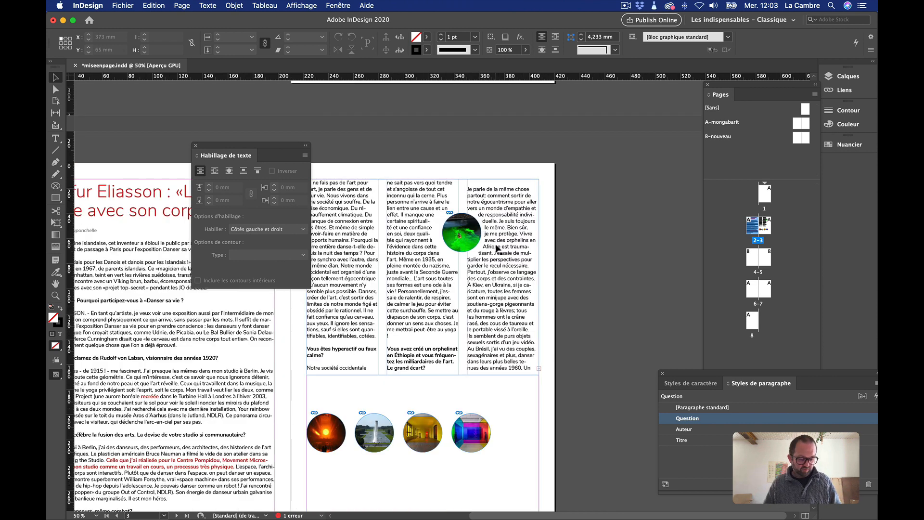
key(w)
click(601, 261)
drag(286, 145, 686, 143)
scroll(489, 306, left, 3)
scroll(489, 305, down, 2)
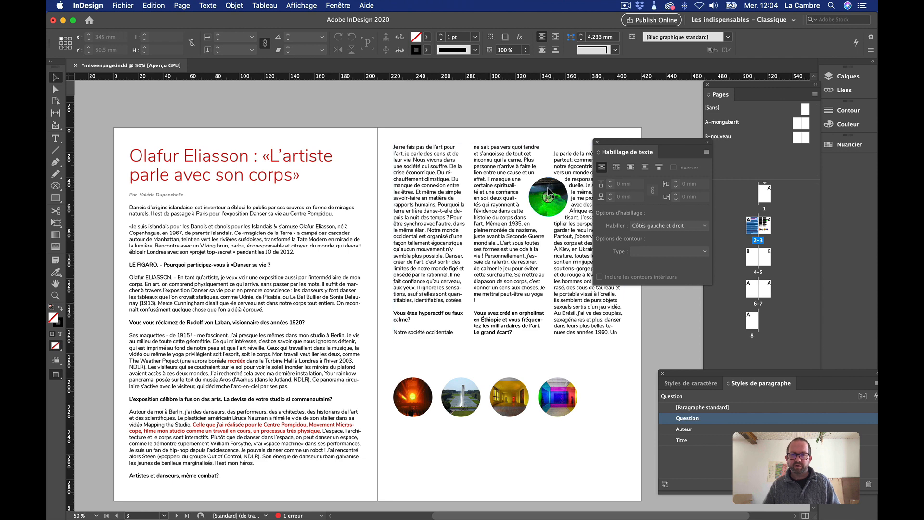
Place a copy of the green circular image at the right edge of the left page's text, beside the "Ses maquettes" paragraph
drag(539, 195, 331, 356)
click(344, 103)
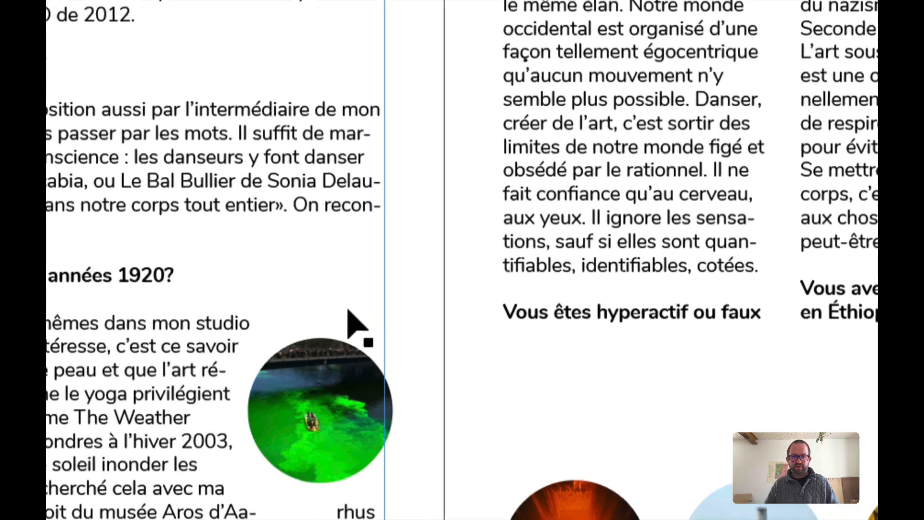
drag(357, 373, 368, 341)
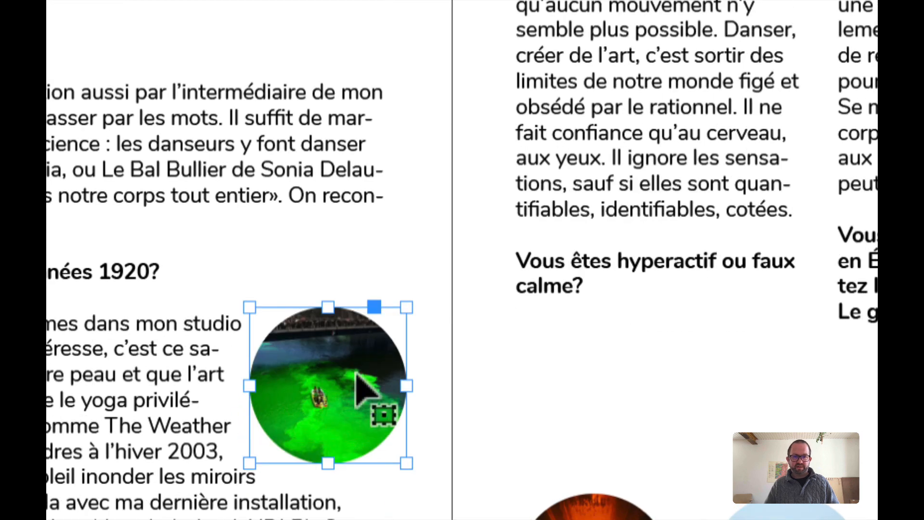
click(306, 264)
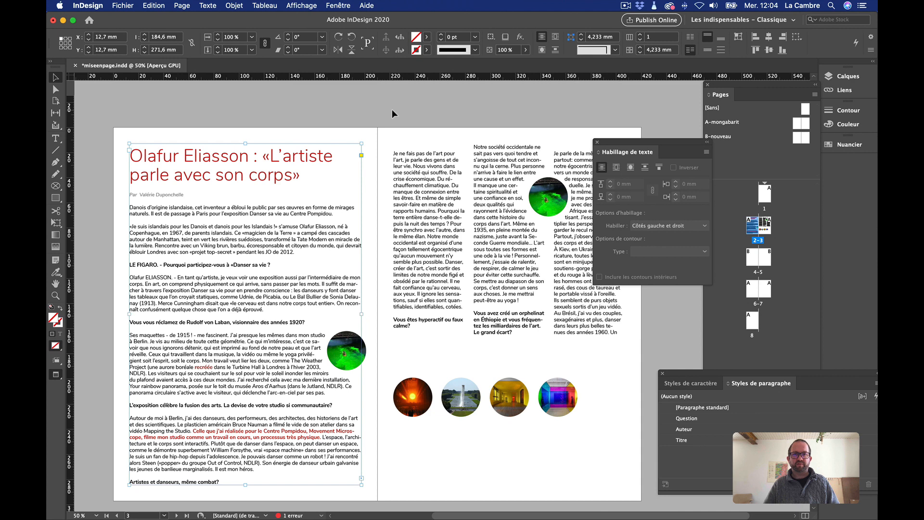
click(392, 108)
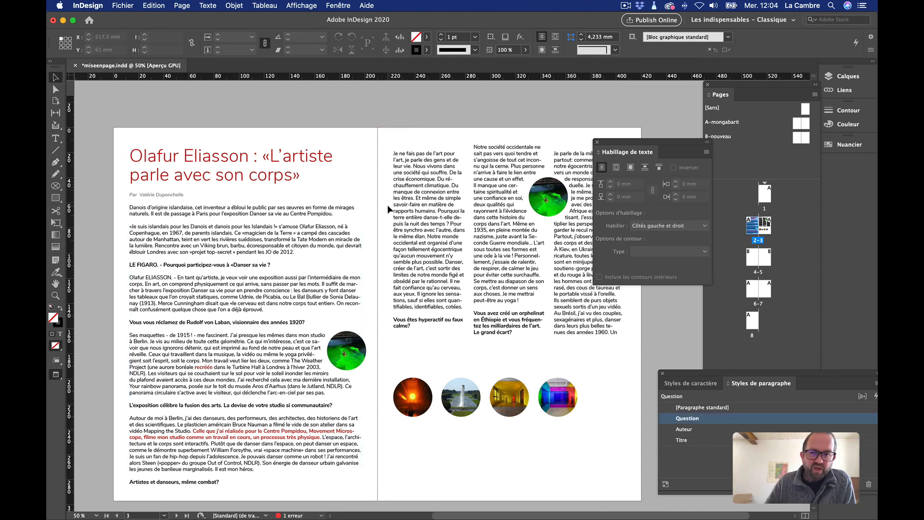
Delete the copy of the green circular image from the left page
click(340, 348)
key(Delete)
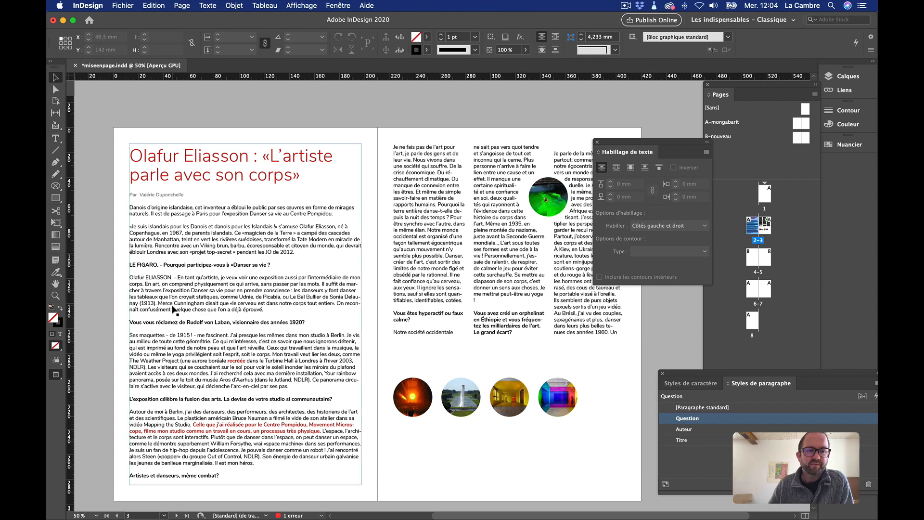
Start an import from the Olafur_Eliasson_1 folder and compare enlarged previews of portrait.jpg and portrait.psd
scroll(173, 311, down, 1)
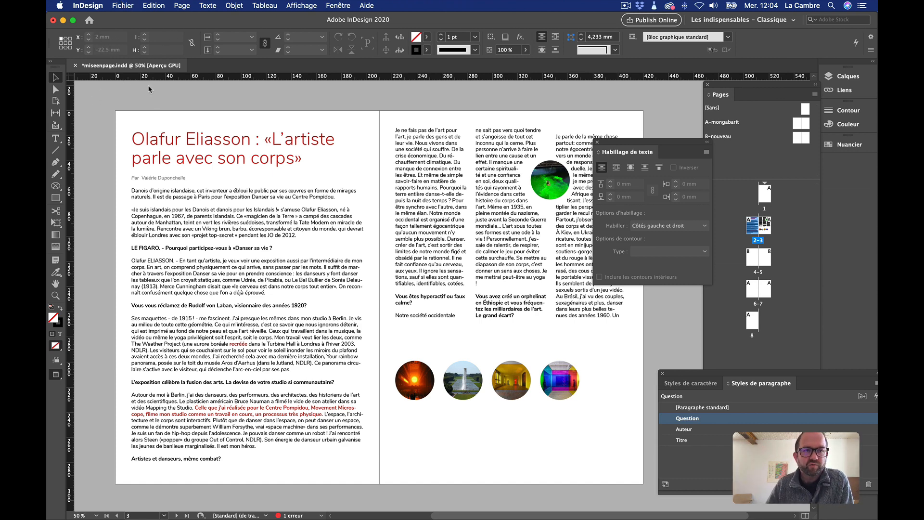
click(123, 5)
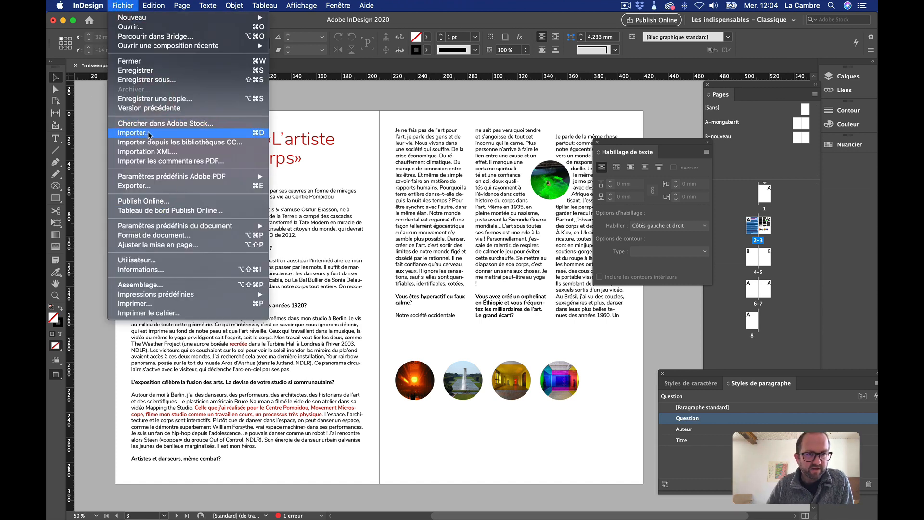
click(149, 132)
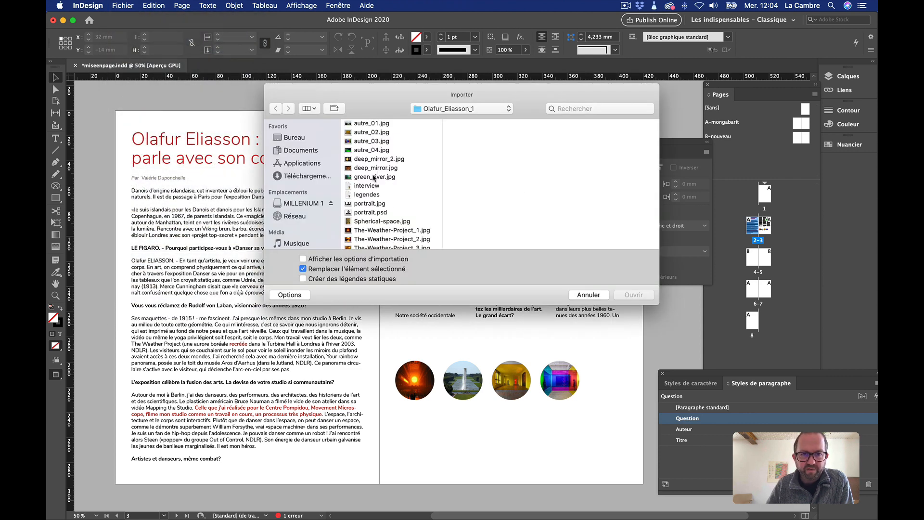
scroll(374, 178, down, 2)
click(369, 199)
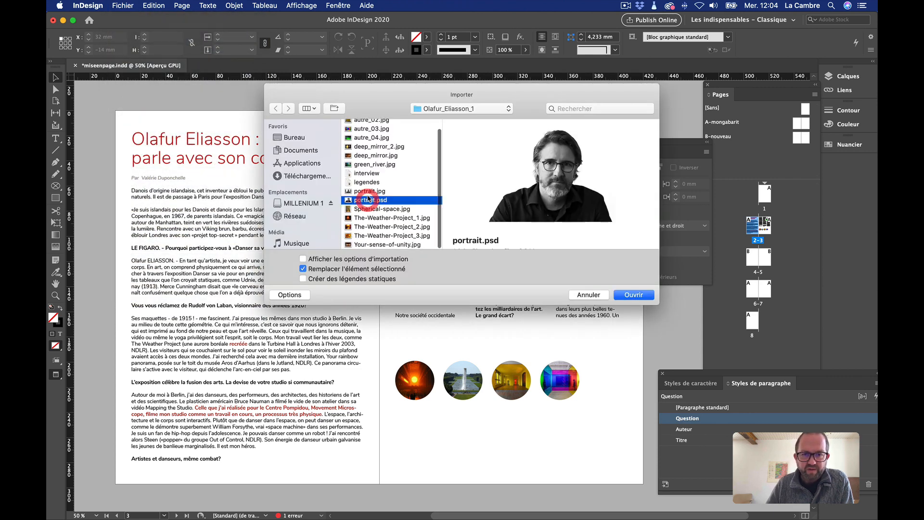
click(369, 191)
key(space)
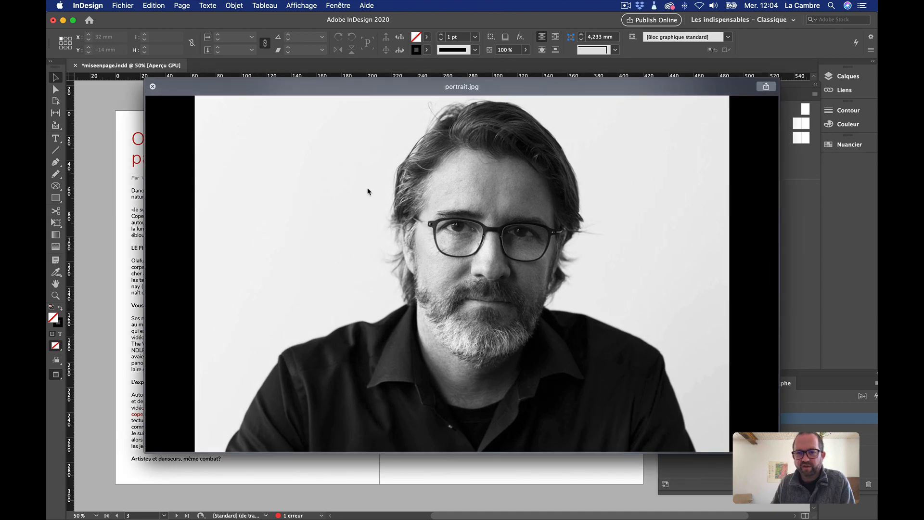
key(Down)
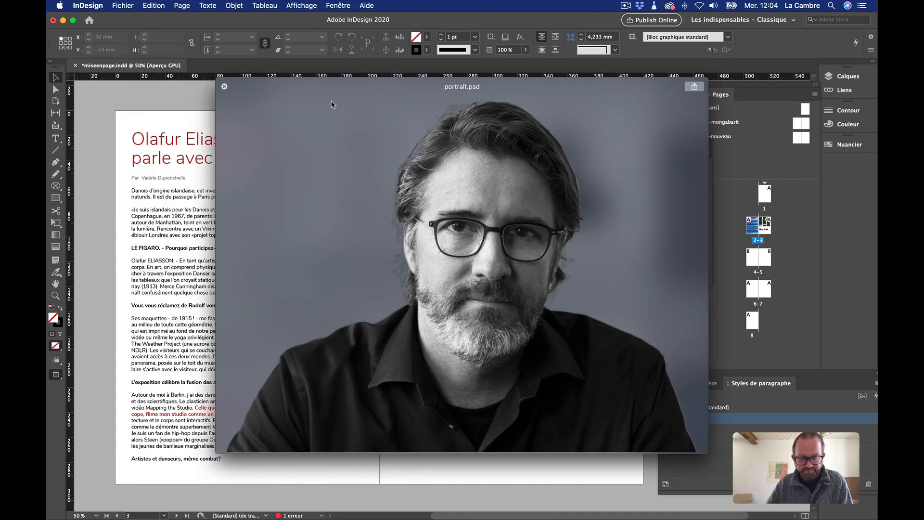
key(space)
Switch to Finder and open portrait.psd from Documents > Indesign > Olafur_Eliasson_1 in Photoshop
right_click(374, 198)
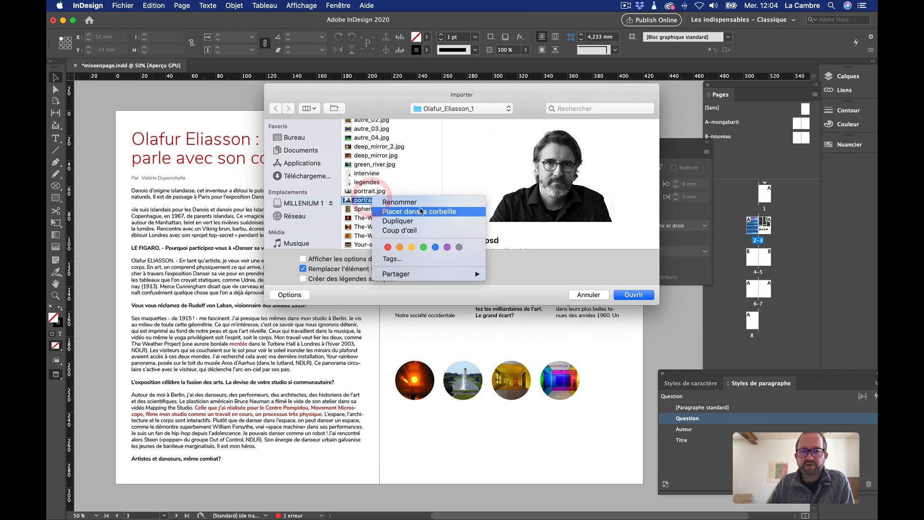
click(586, 297)
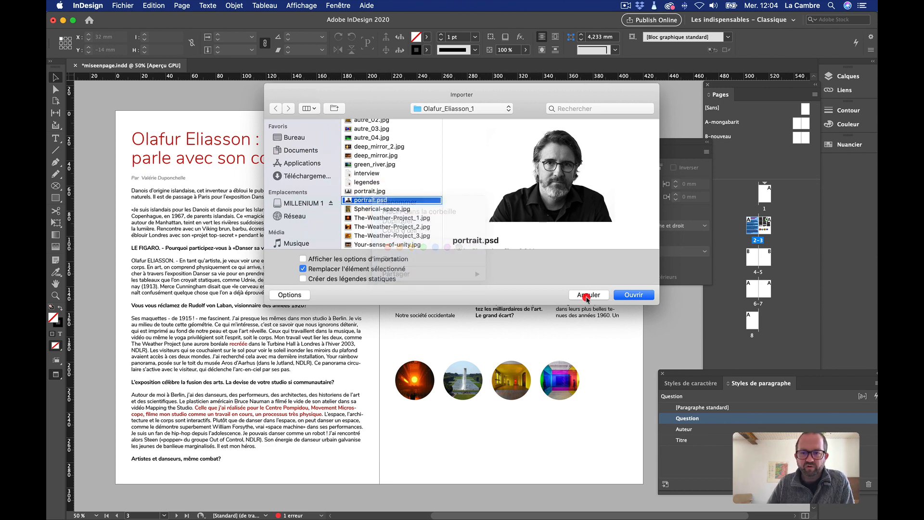
click(56, 35)
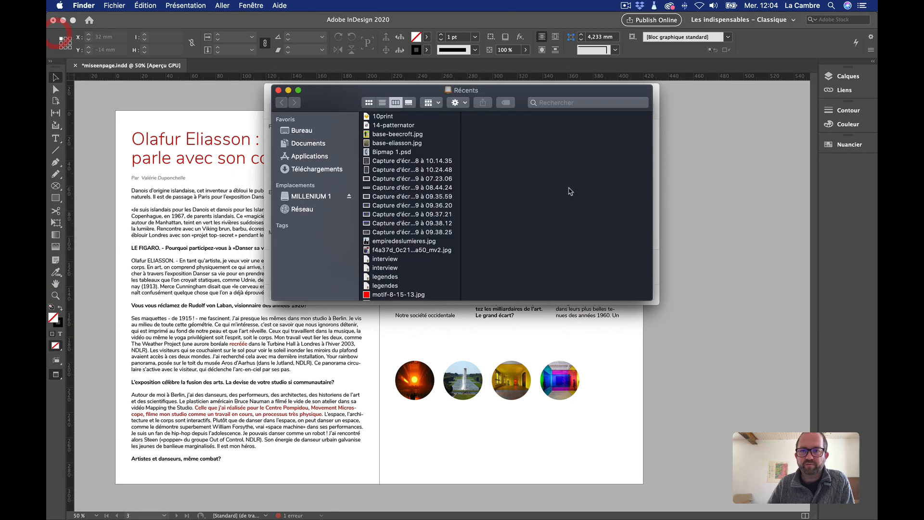
click(308, 144)
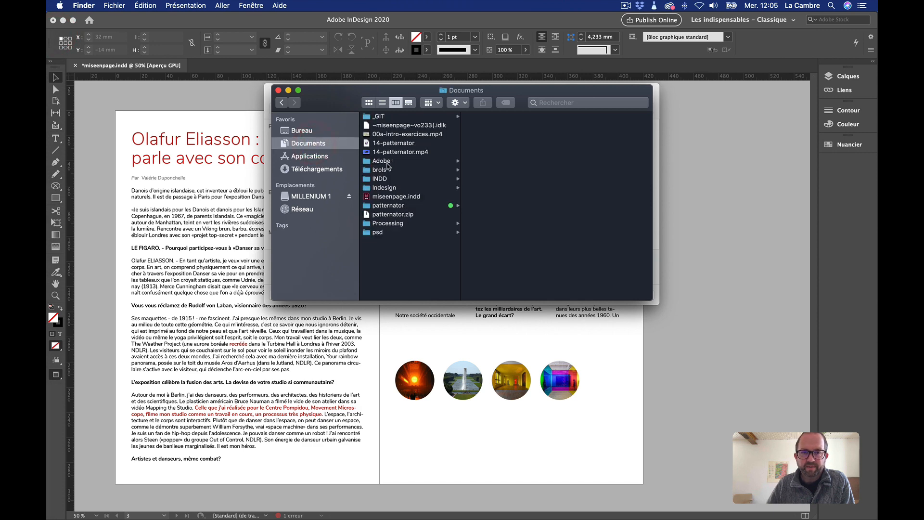
click(383, 188)
click(497, 117)
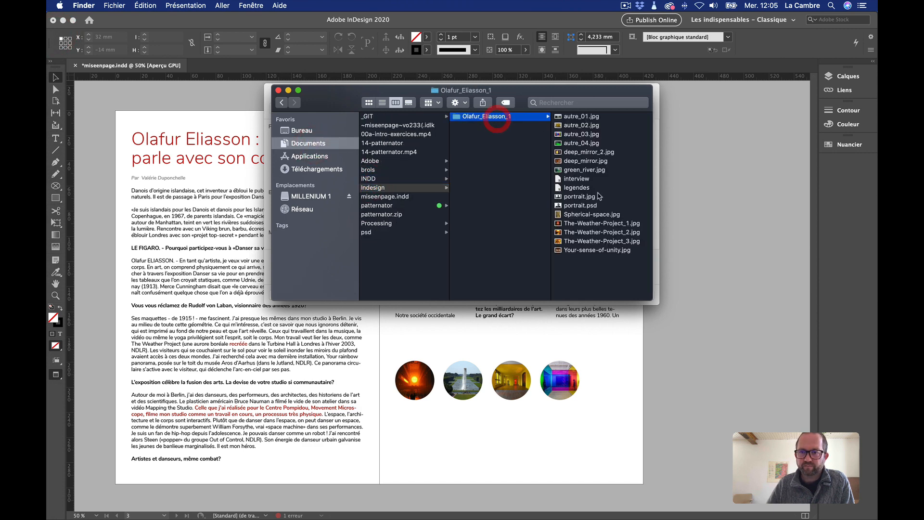
click(580, 205)
right_click(564, 201)
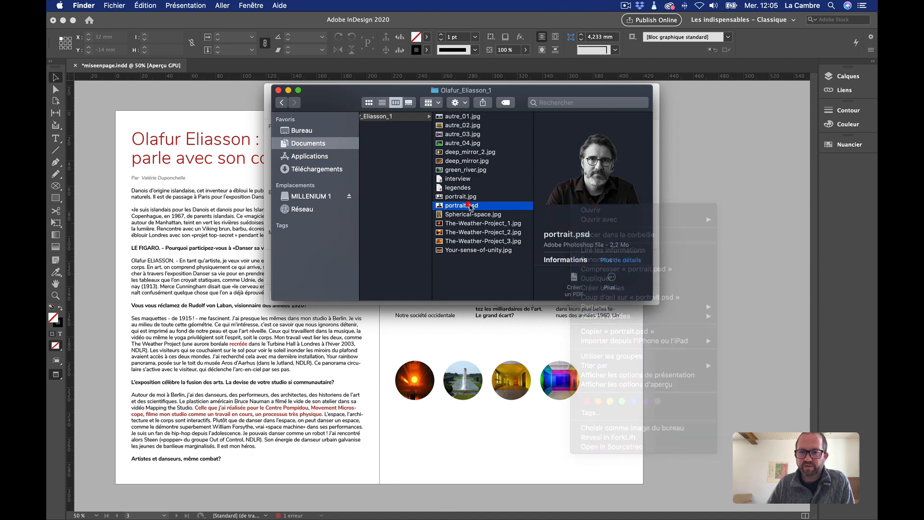
right_click(470, 205)
mouse_move(498, 217)
click(664, 214)
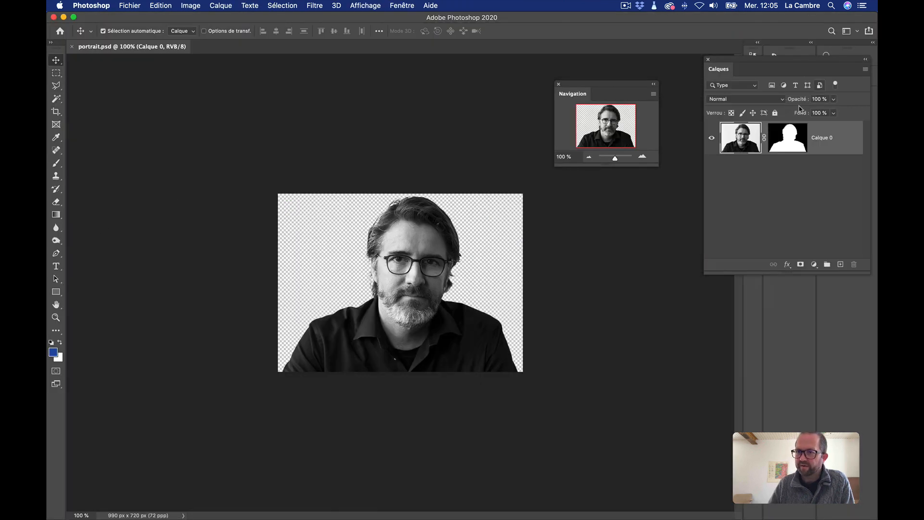
Bring the layers closer to the portrait and view the mask of Calque 0 on its own, returning to the normal image view
drag(745, 65, 516, 251)
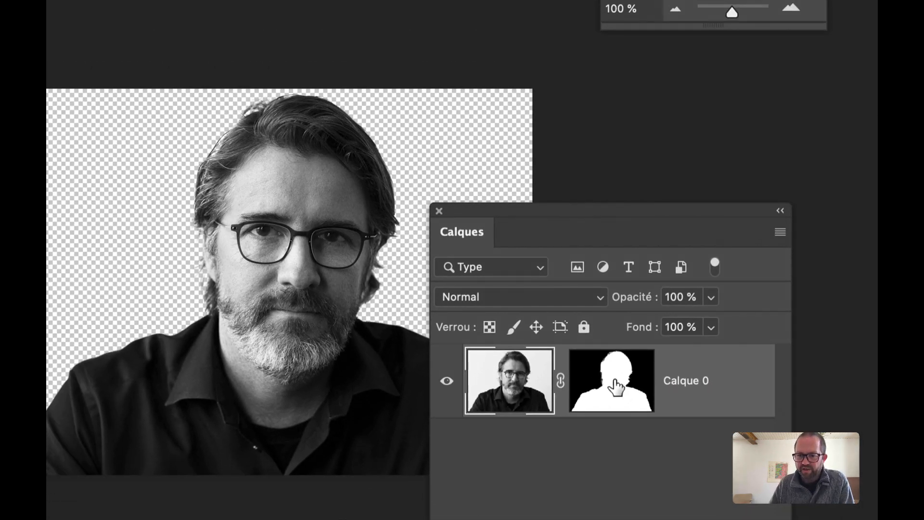
alt+click(618, 382)
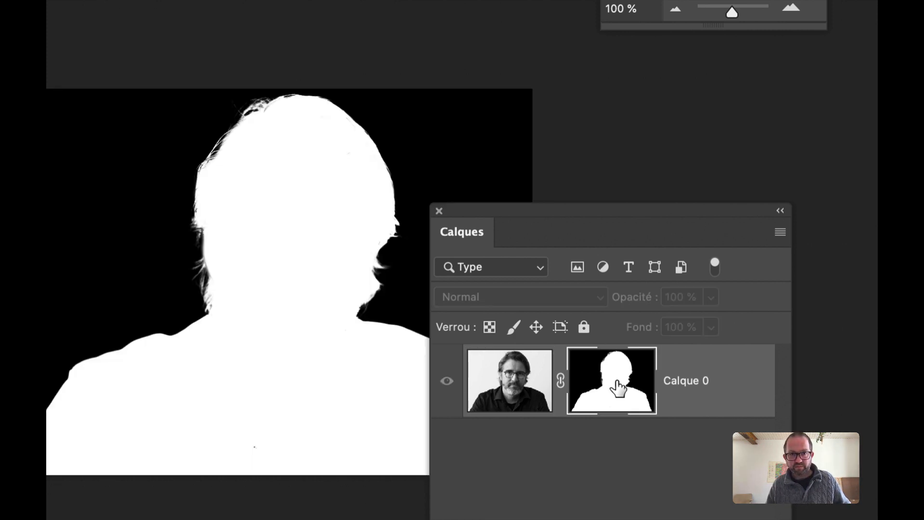
alt+click(618, 381)
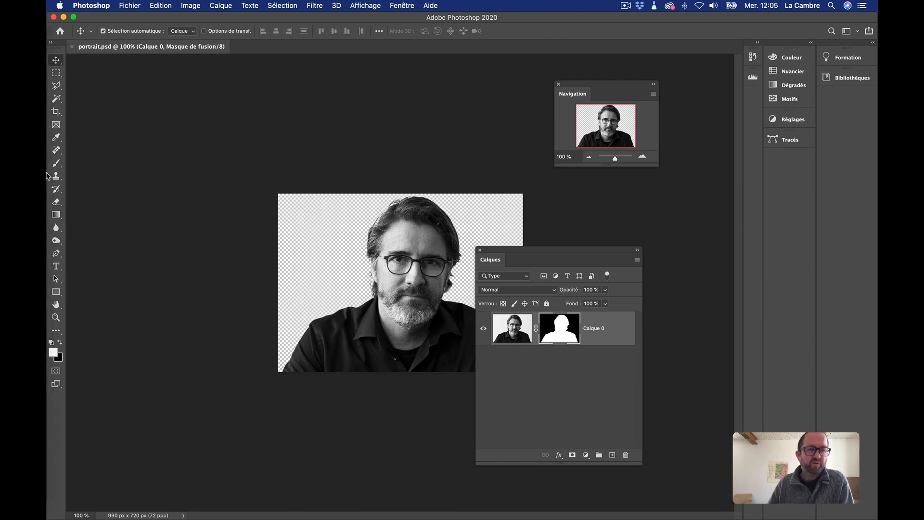
Switch back to InDesign and import portrait.psd at the foot of the left page, spanning its full 210 mm width
click(58, 315)
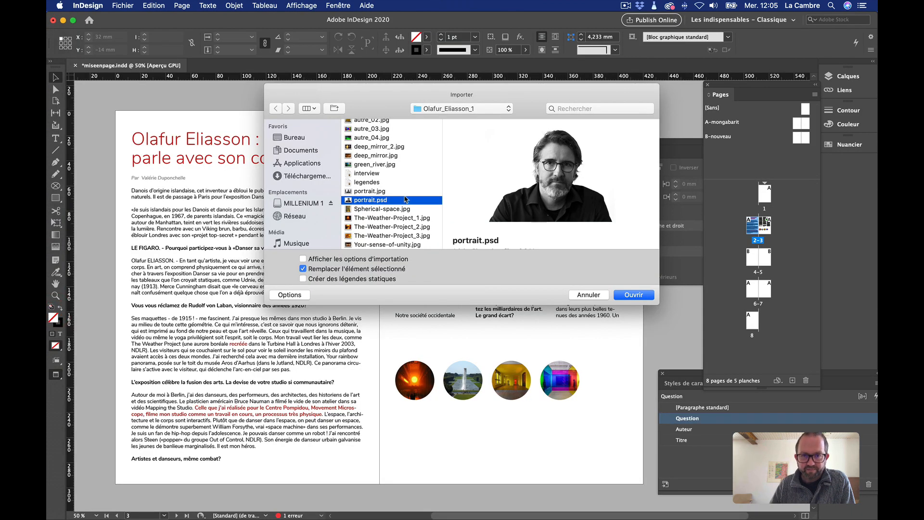
click(633, 295)
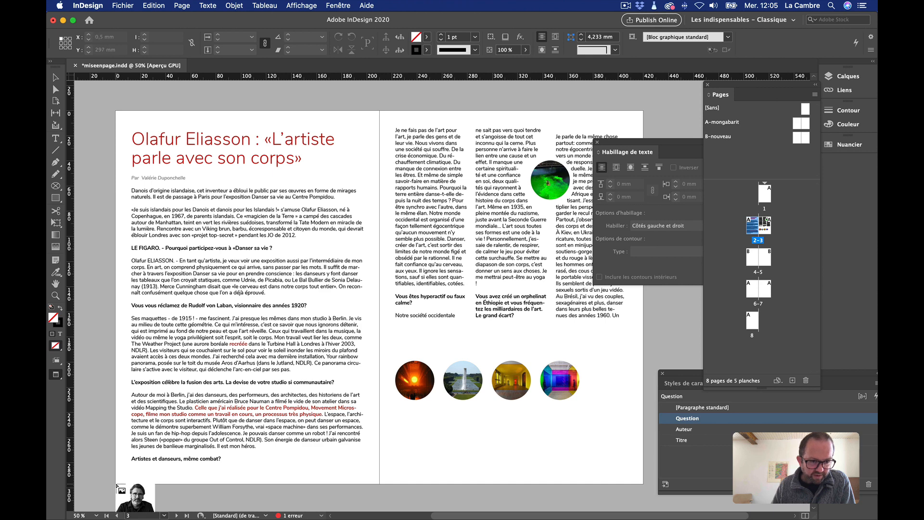
drag(120, 487, 381, 254)
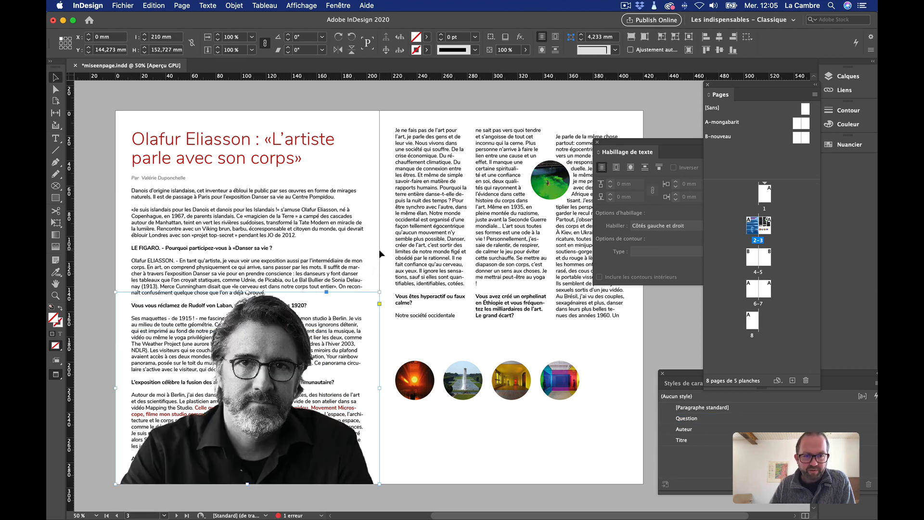
Wrap the text around the object shape of the portrait on the left page, with contour type Identique au masque
click(97, 97)
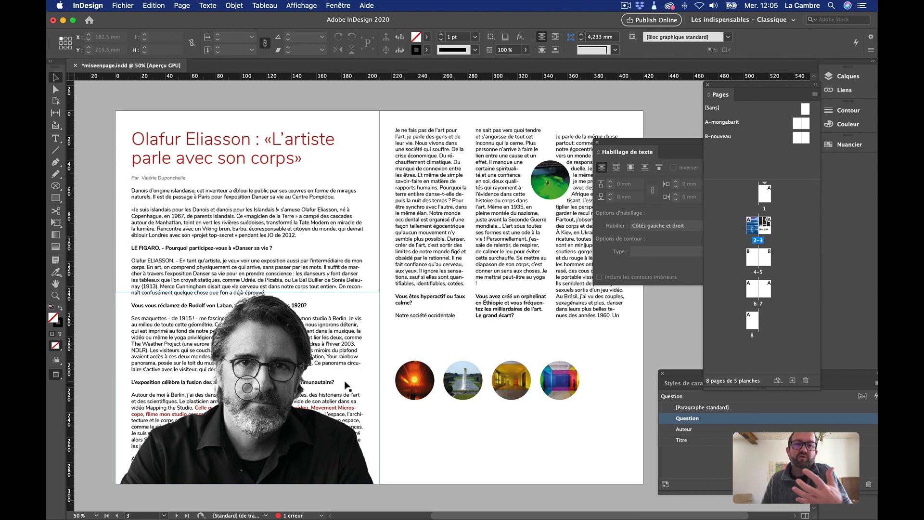
click(96, 326)
click(259, 330)
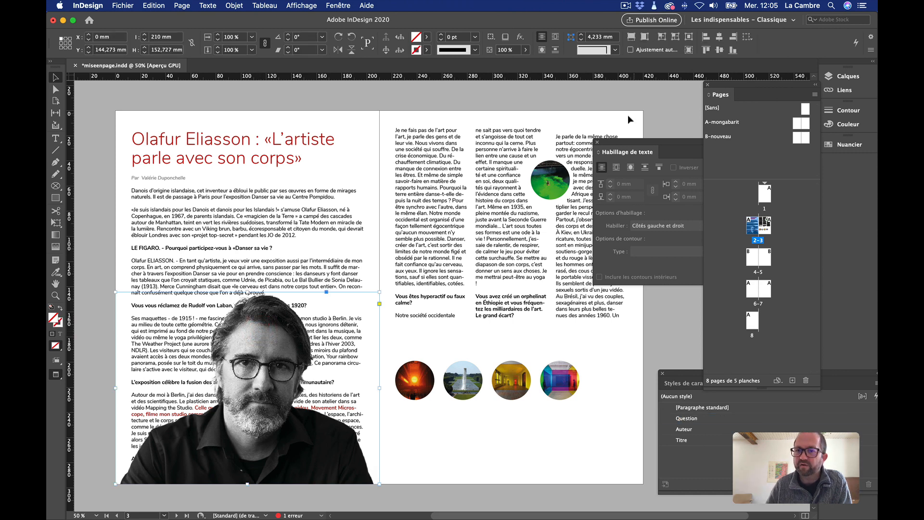
drag(615, 144, 475, 141)
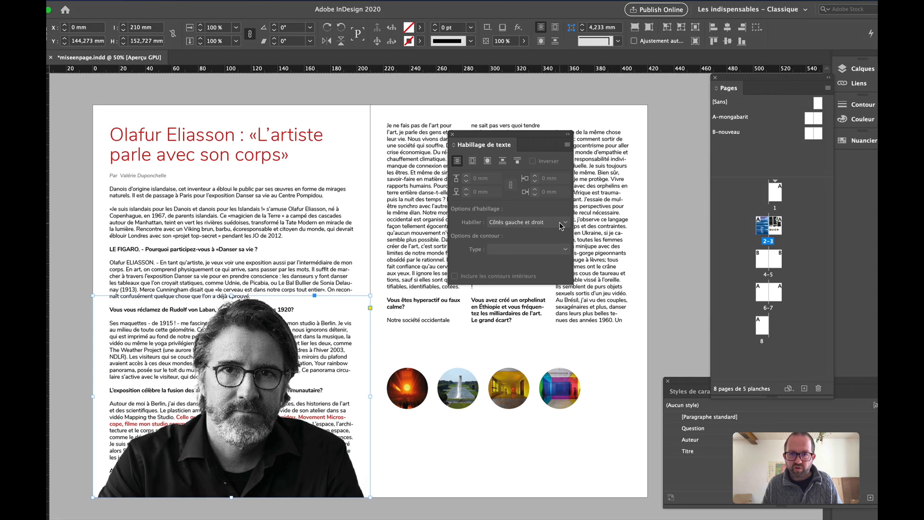
click(58, 205)
click(214, 431)
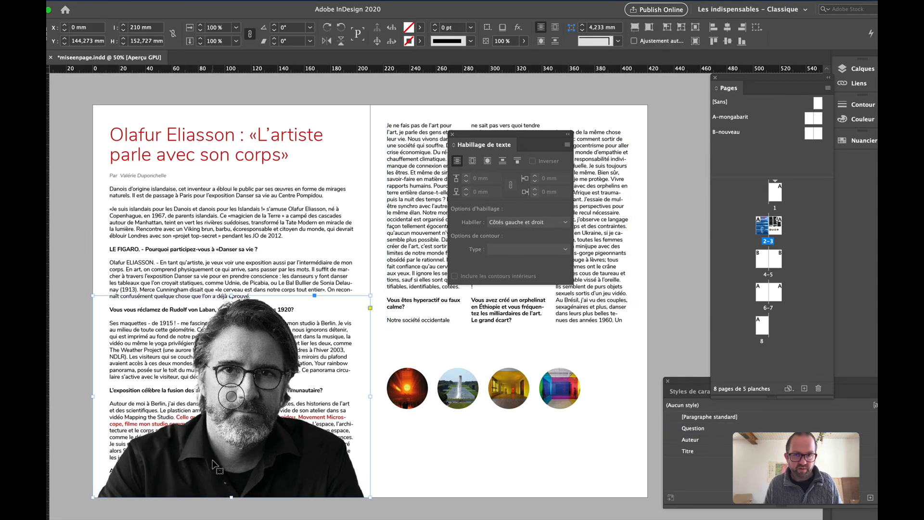
click(229, 404)
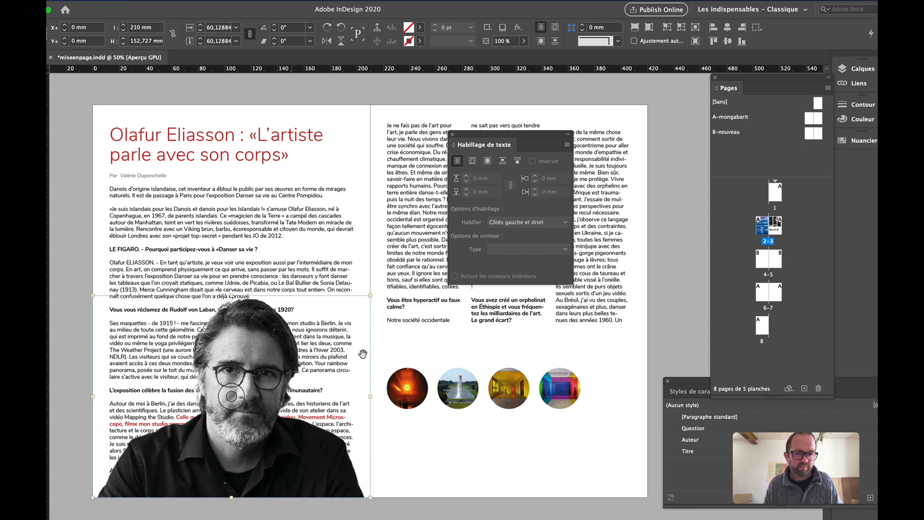
key(Escape)
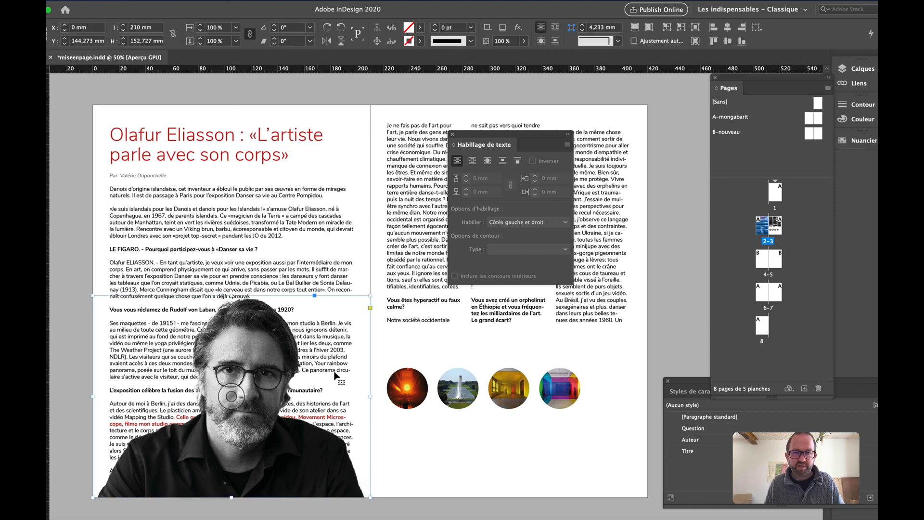
click(486, 164)
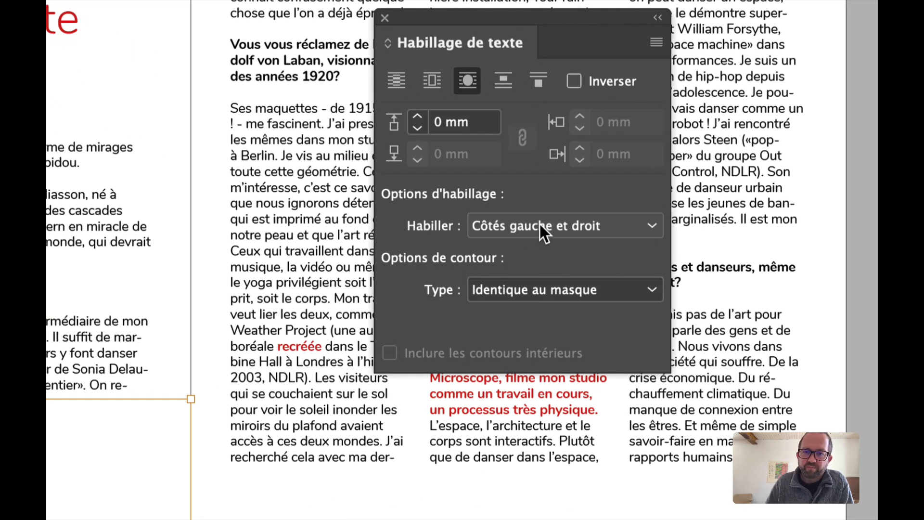
Set the contour type of the portrait's text wrap to Couche alpha
click(542, 232)
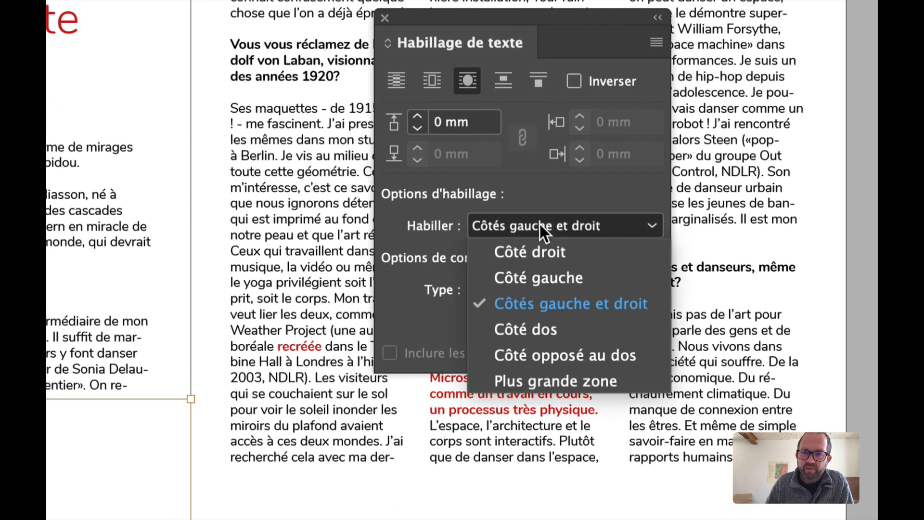
click(441, 231)
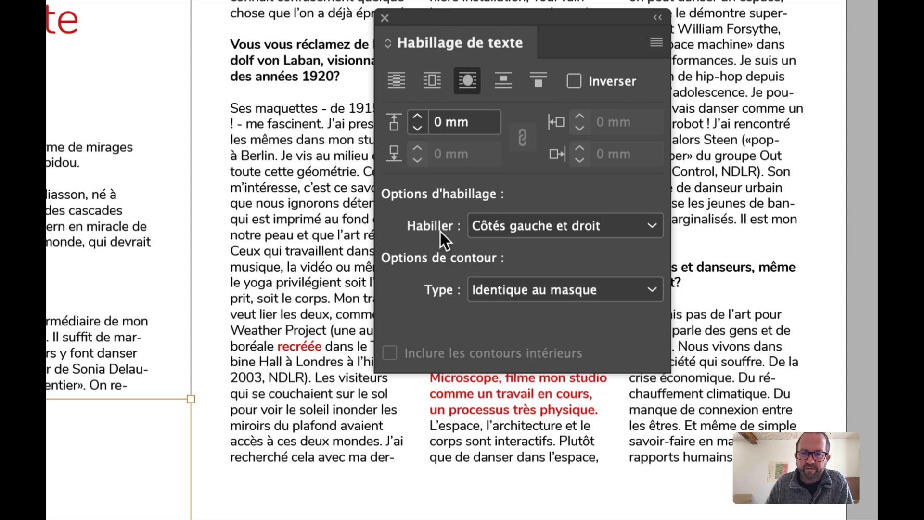
click(525, 290)
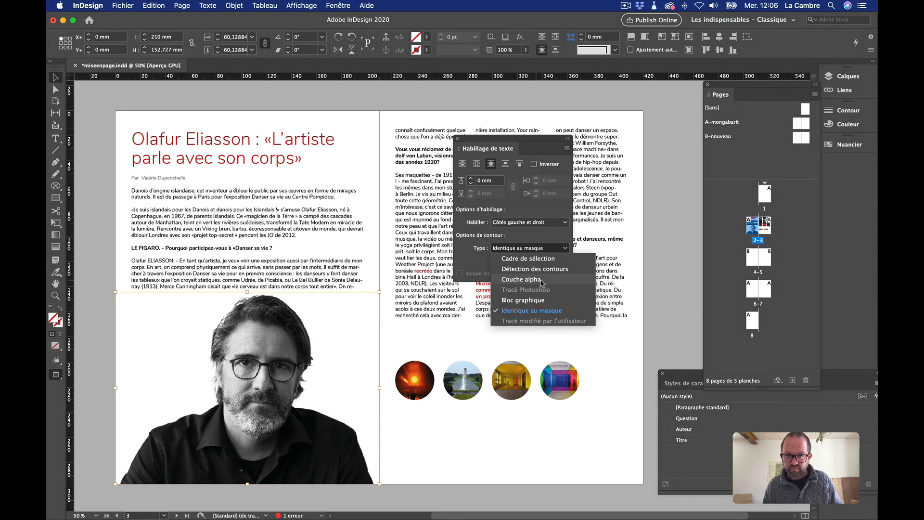
click(533, 282)
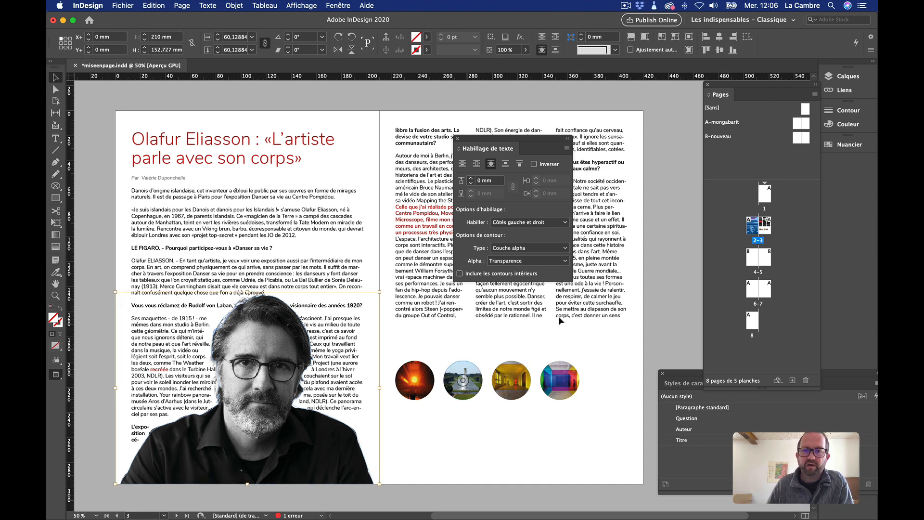
Set the text wrap offset around the portrait to 8 mm and deselect it
click(472, 181)
click(471, 181)
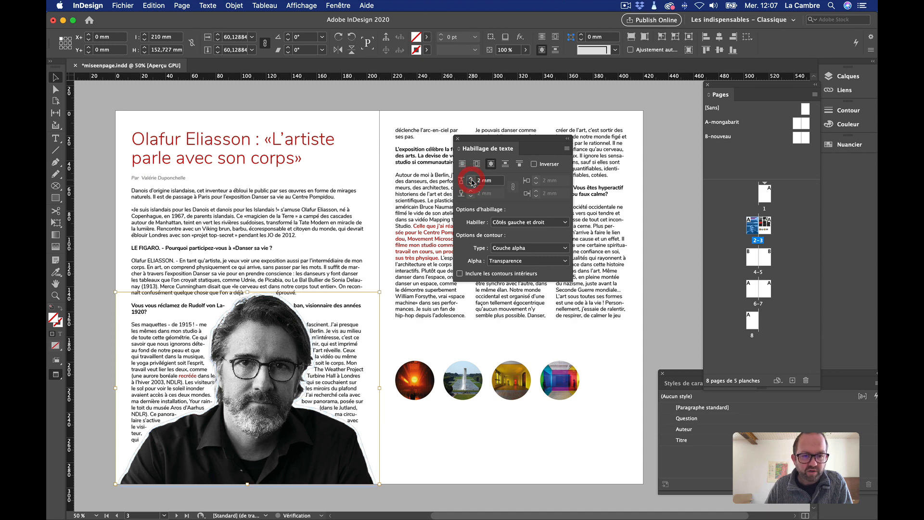
click(471, 181)
click(472, 181)
click(471, 181)
click(471, 181)
click(471, 181)
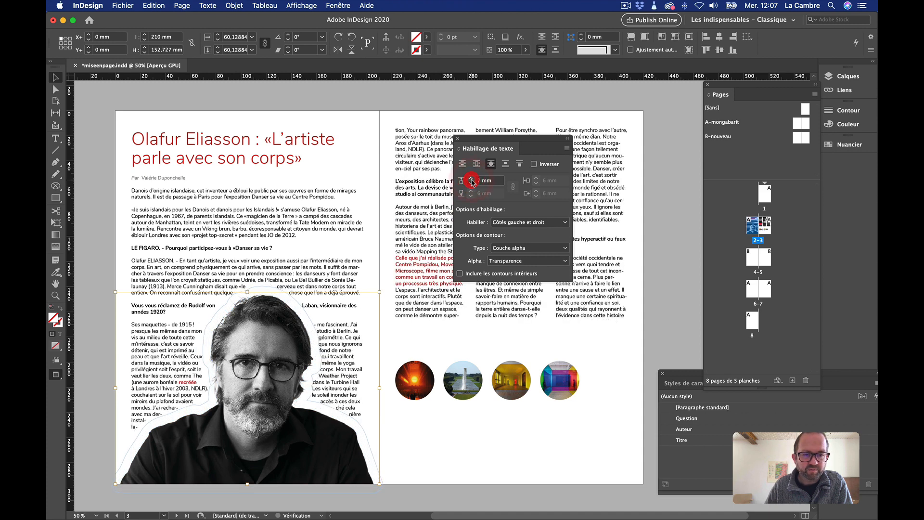
click(471, 181)
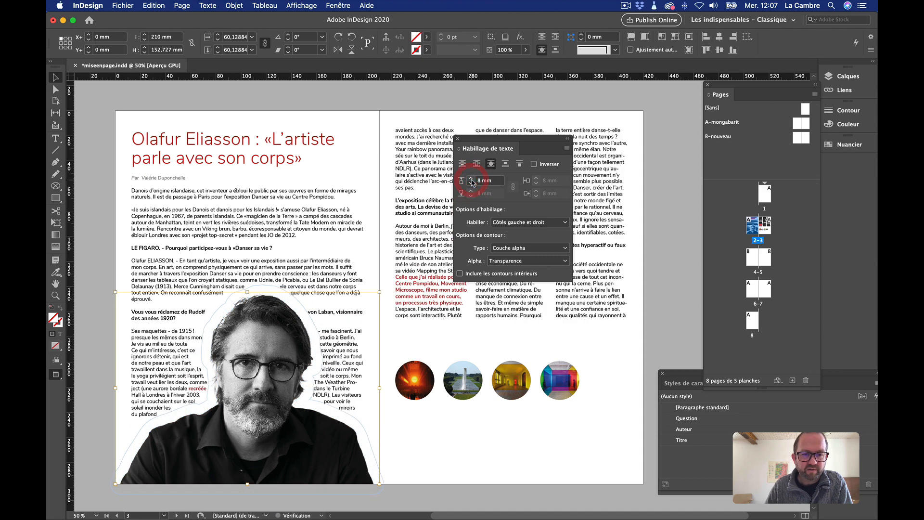
click(91, 339)
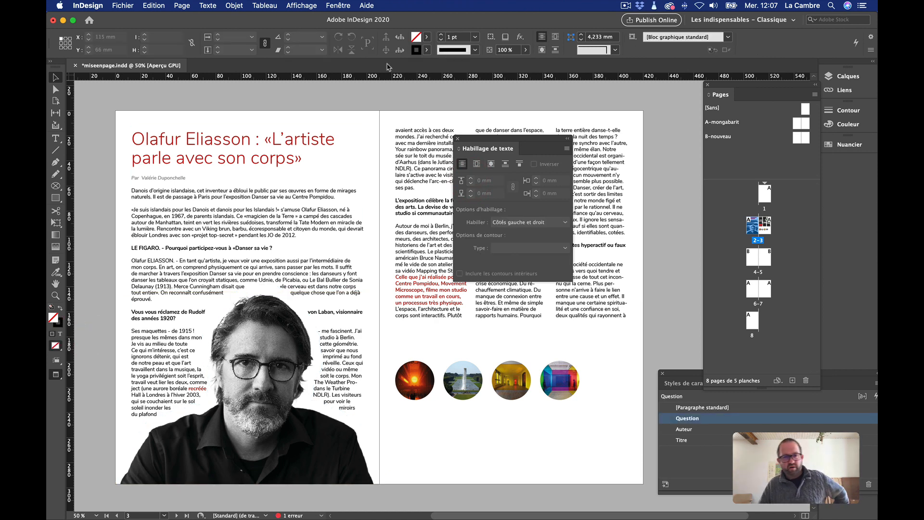
Clear the text wrap settings away from the right page and move the portrait to the foot of that page
drag(502, 143, 101, 399)
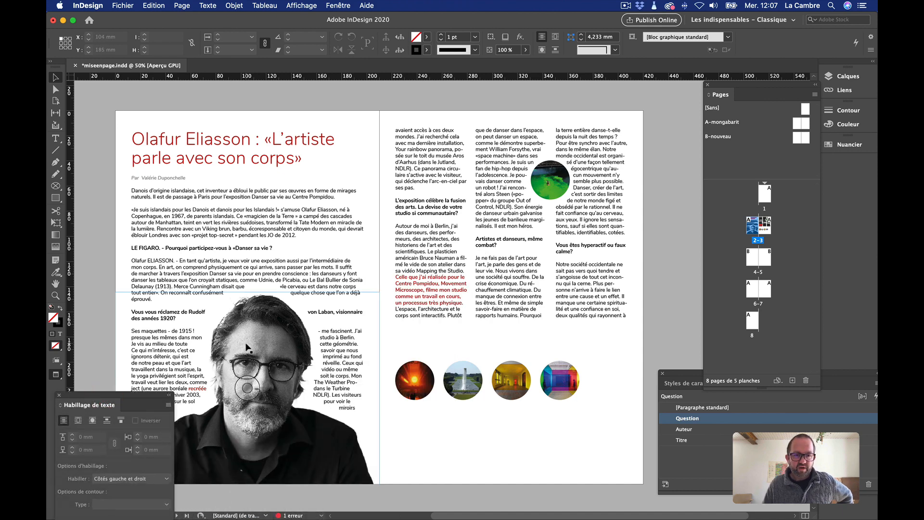
drag(244, 349, 512, 347)
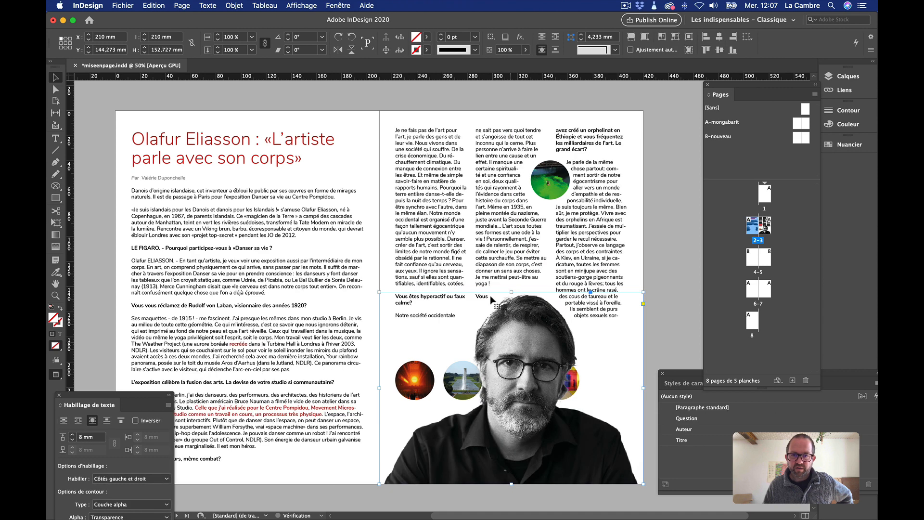
Lower the top edge of the left text frame to 55,167 mm and extend the right page's three-column frame down to a 229,133 mm height
click(293, 393)
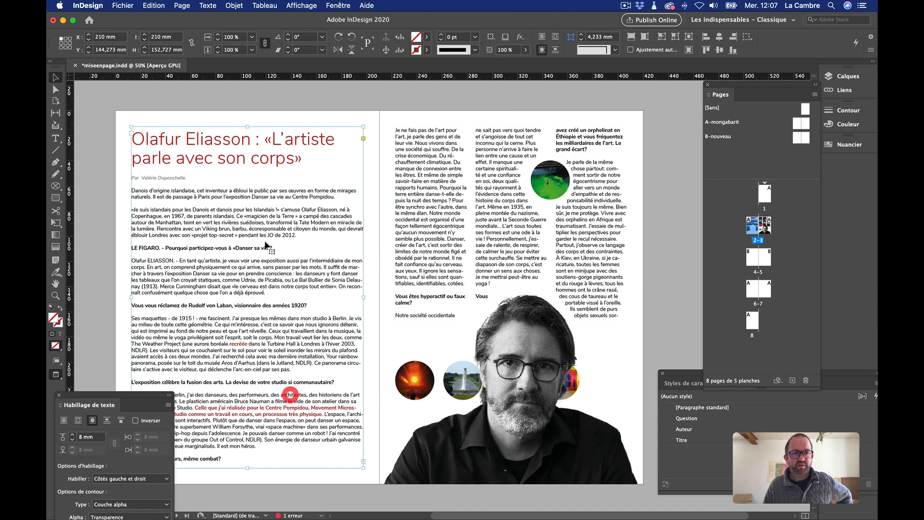
drag(248, 127, 244, 184)
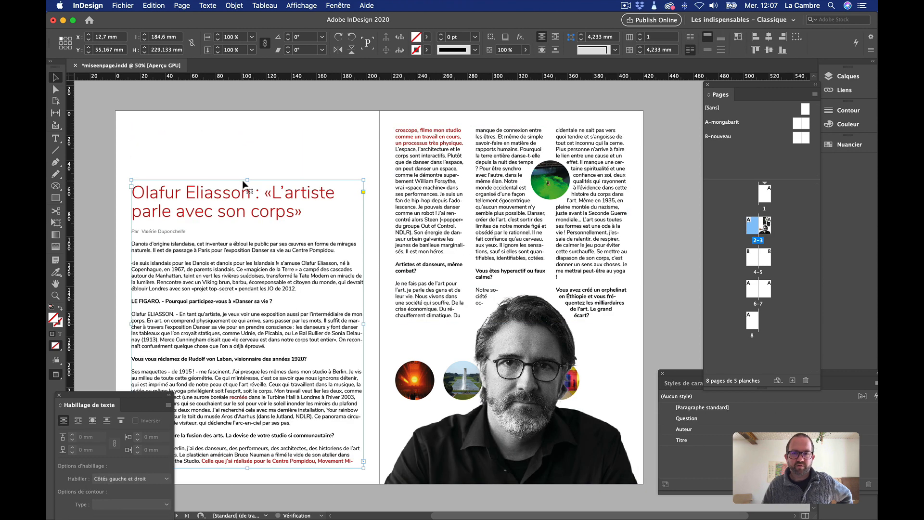
click(507, 222)
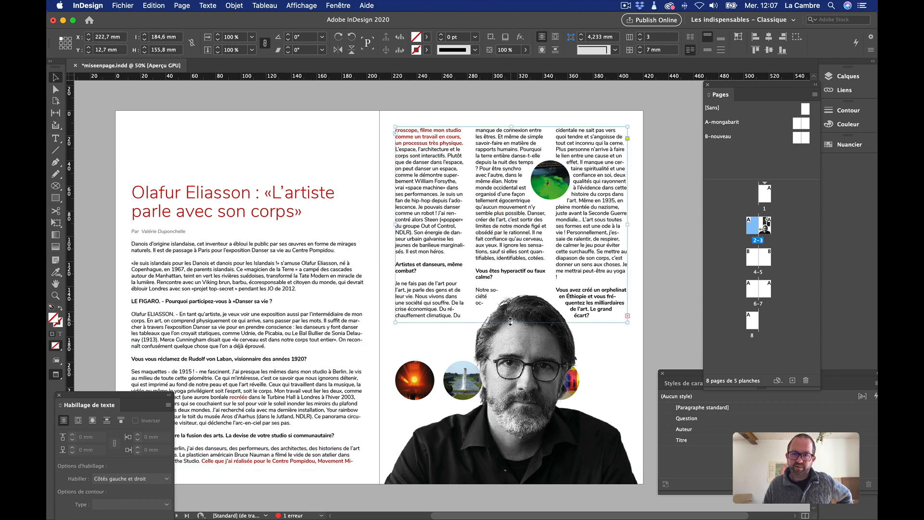
drag(511, 324, 498, 413)
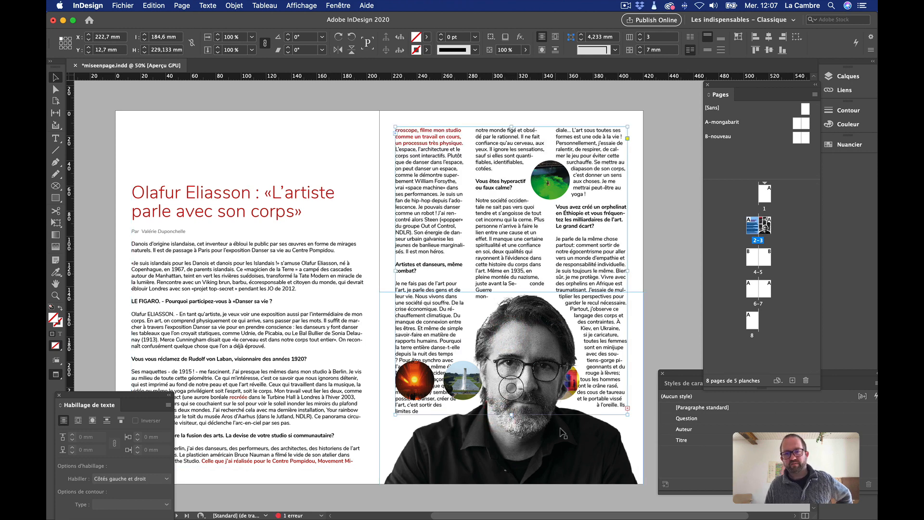
drag(407, 380, 294, 137)
key(super+z)
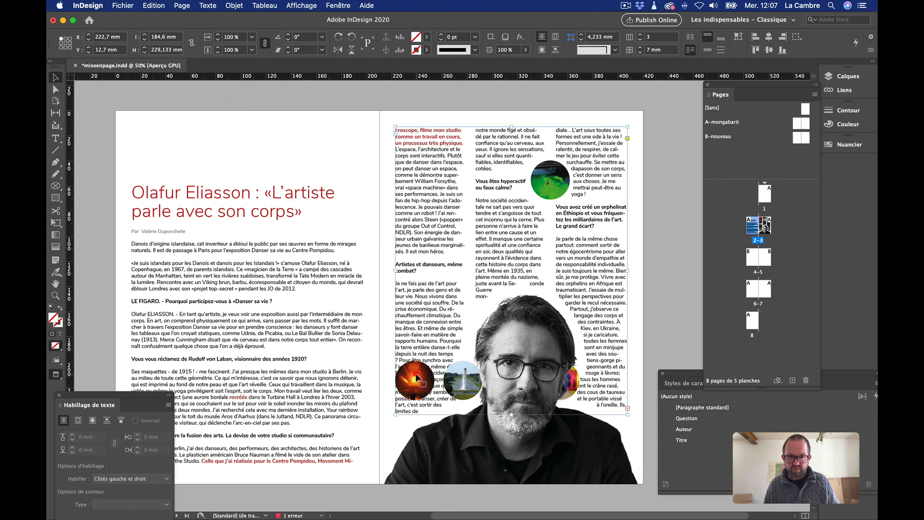
click(421, 378)
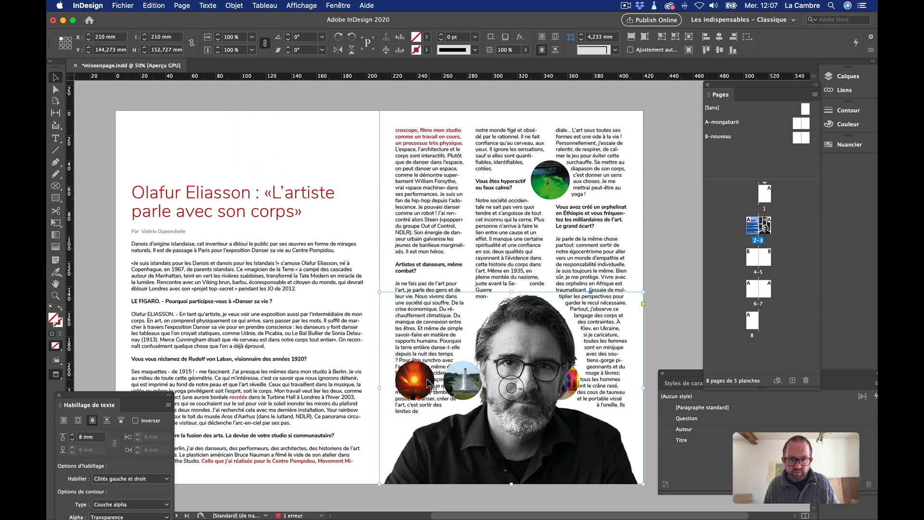
click(430, 385)
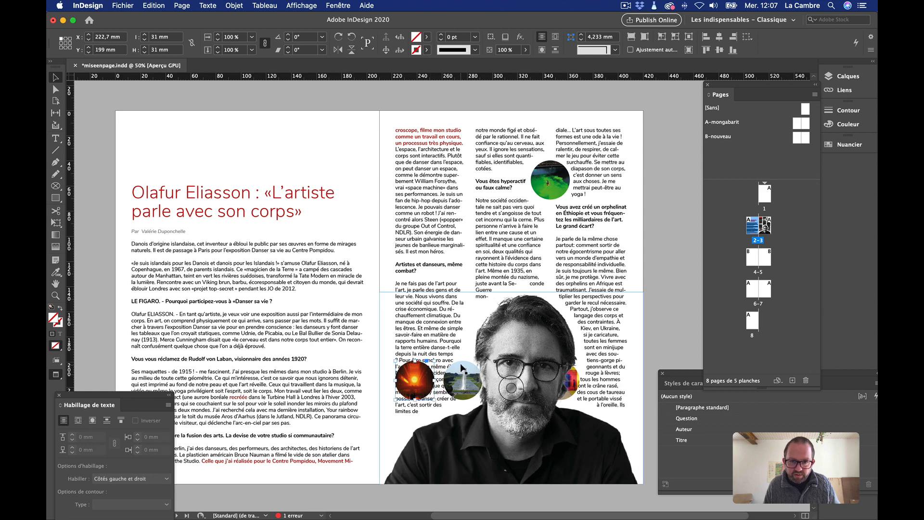
click(677, 330)
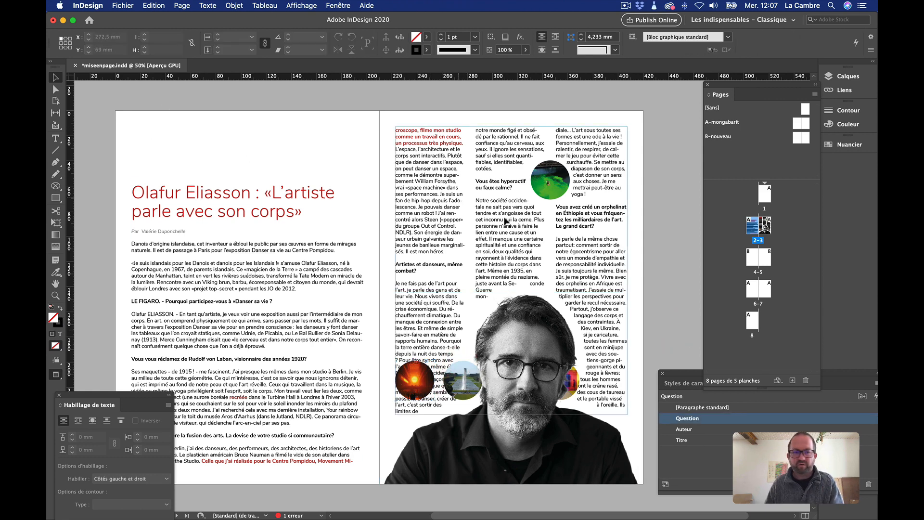
Move the portrait off onto the pasteboard and place the row of four circular images above the left page's title, at X 12,7 mm and Y 11 mm
drag(669, 375, 576, 476)
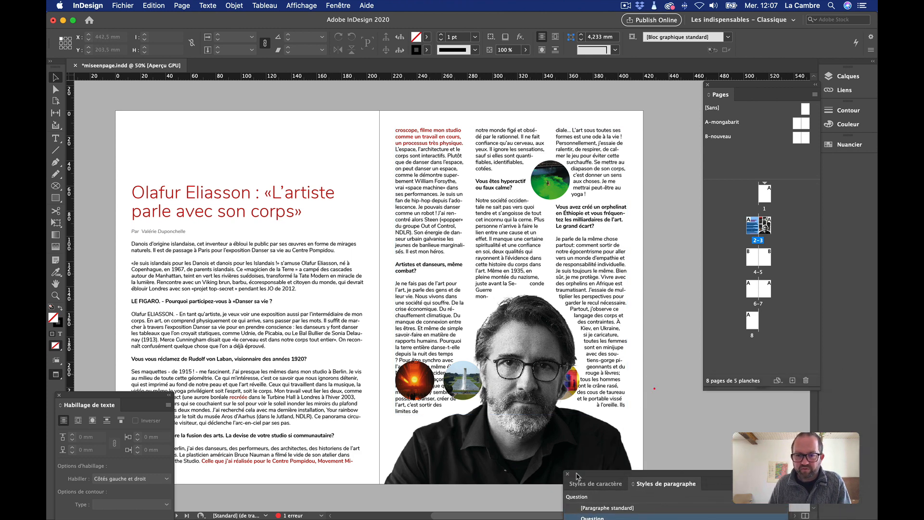
drag(460, 454, 716, 438)
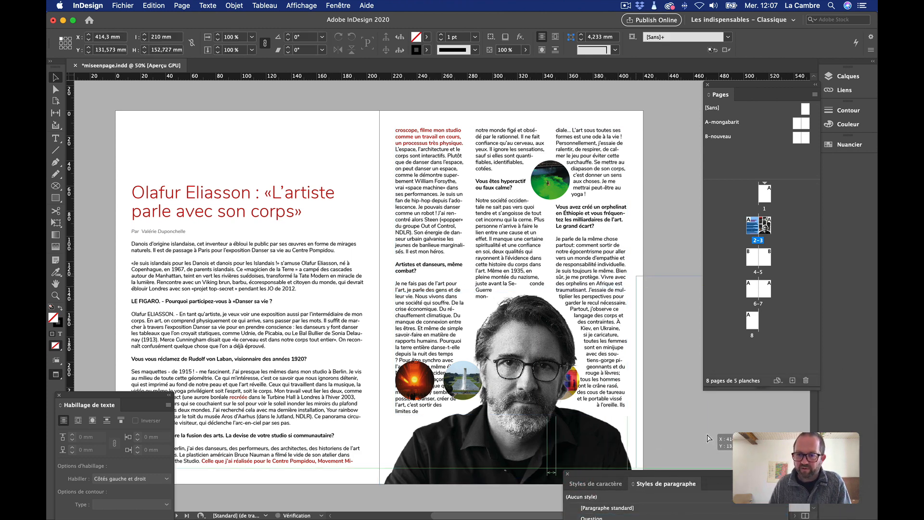
click(576, 389)
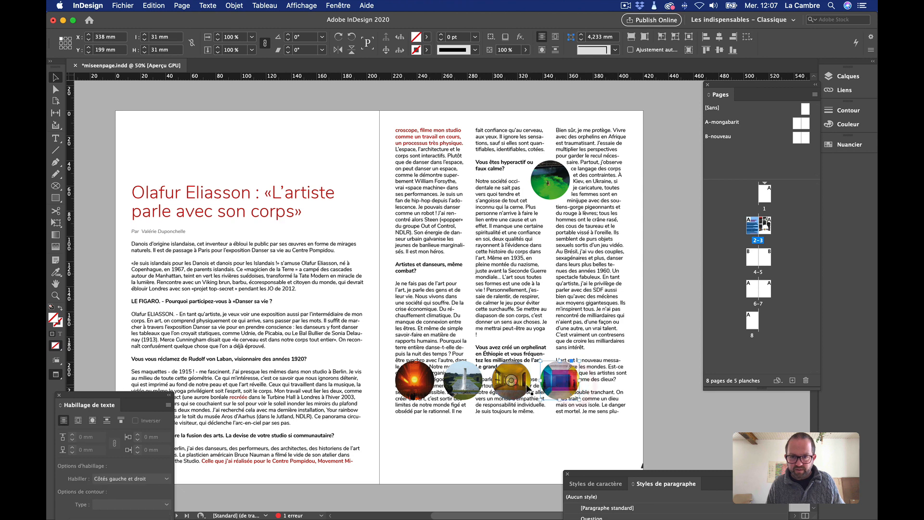
shift+click(477, 389)
shift+click(428, 387)
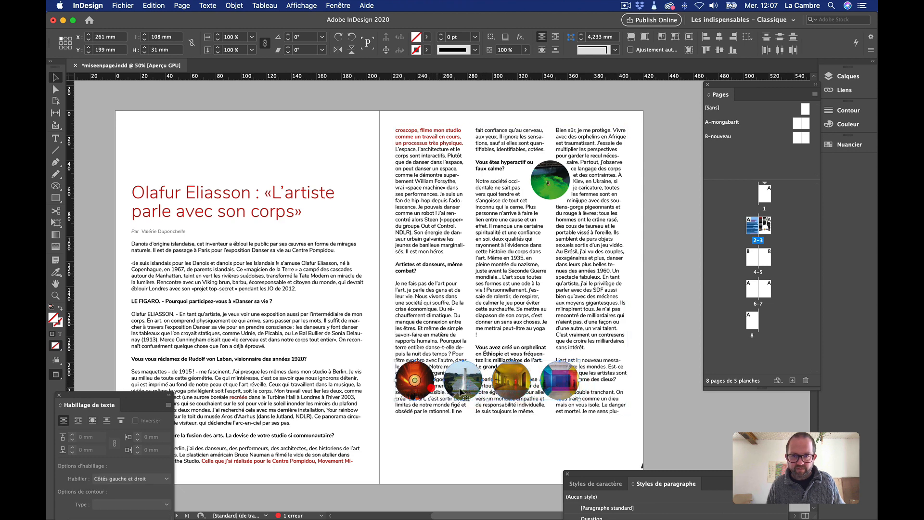
drag(432, 387, 208, 161)
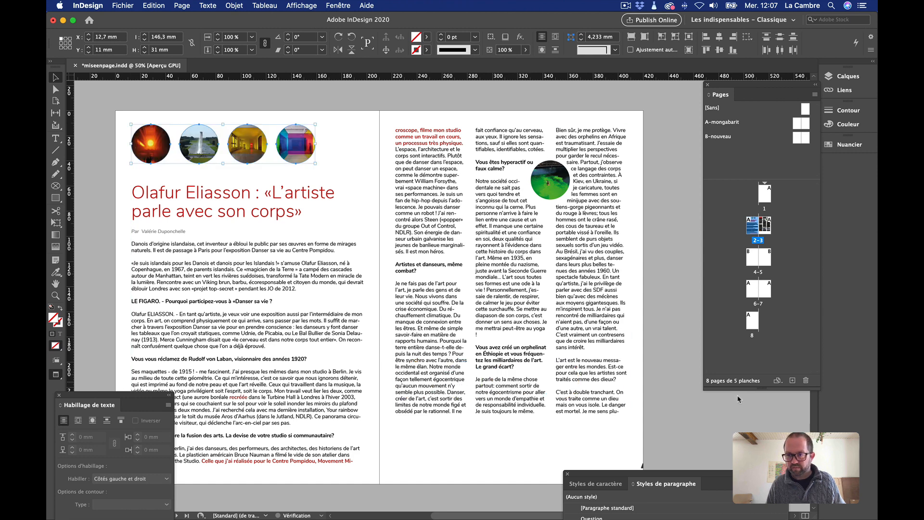
Return the portrait to the foot of the right page and move the green circular image to the end of the row above the title
drag(640, 464, 487, 453)
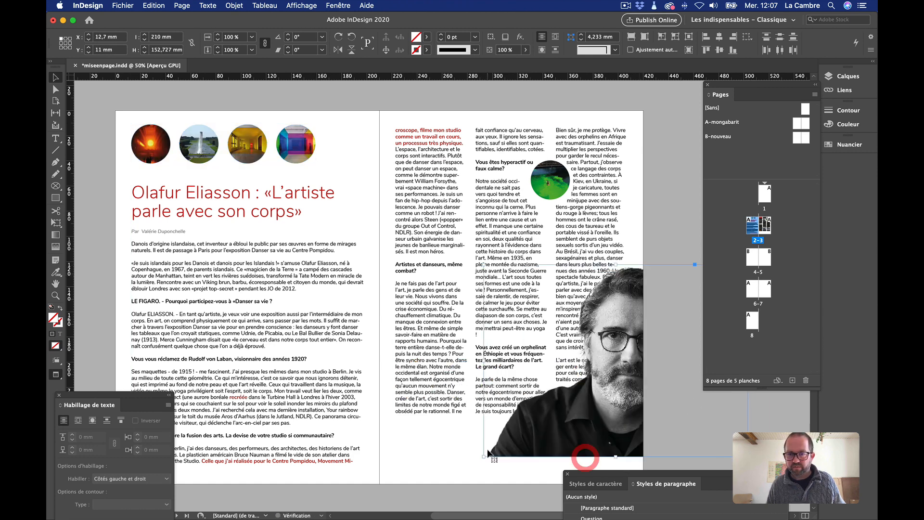
drag(556, 428, 453, 456)
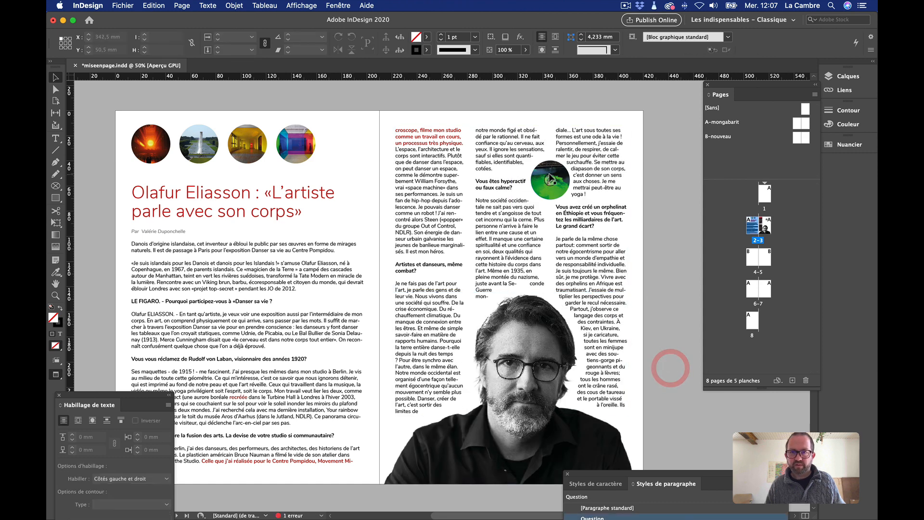
drag(557, 168, 355, 135)
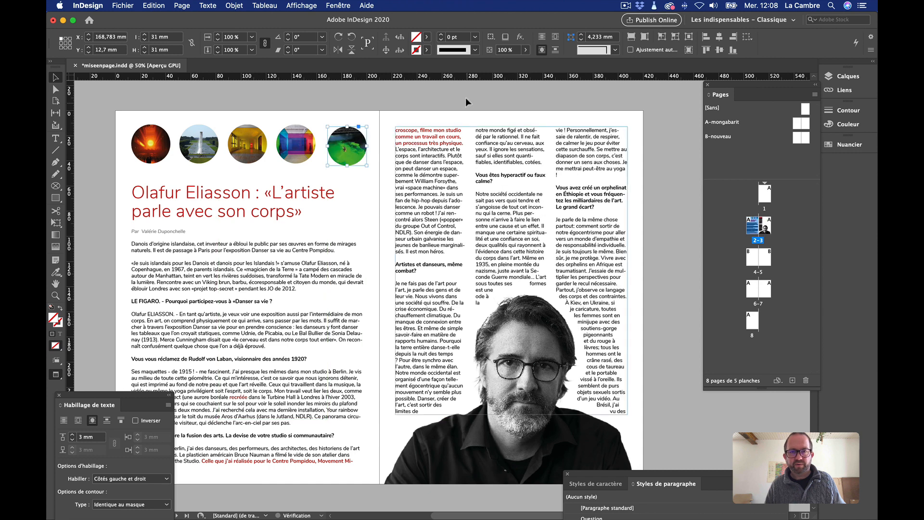
click(445, 98)
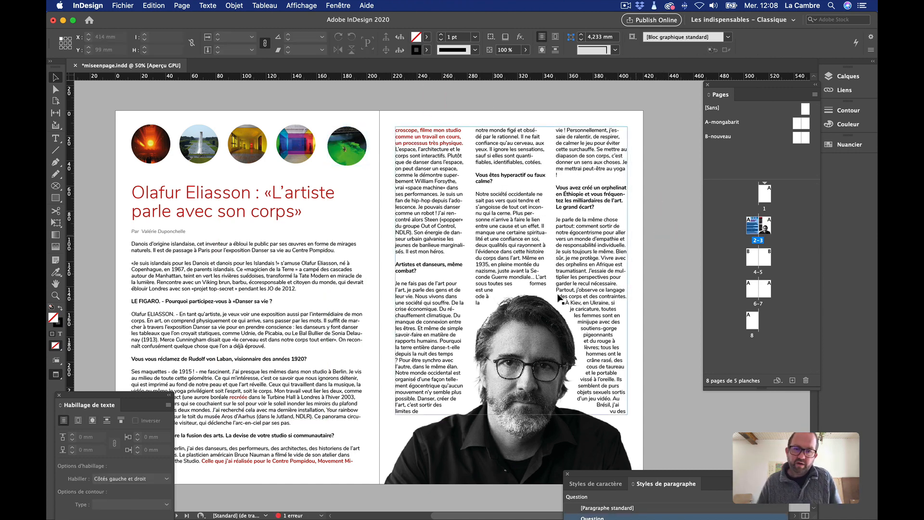
click(530, 336)
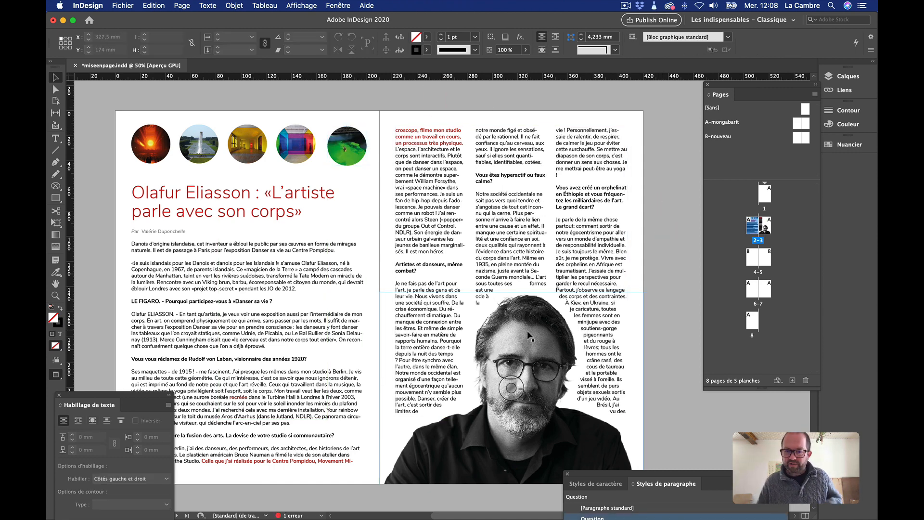
click(289, 446)
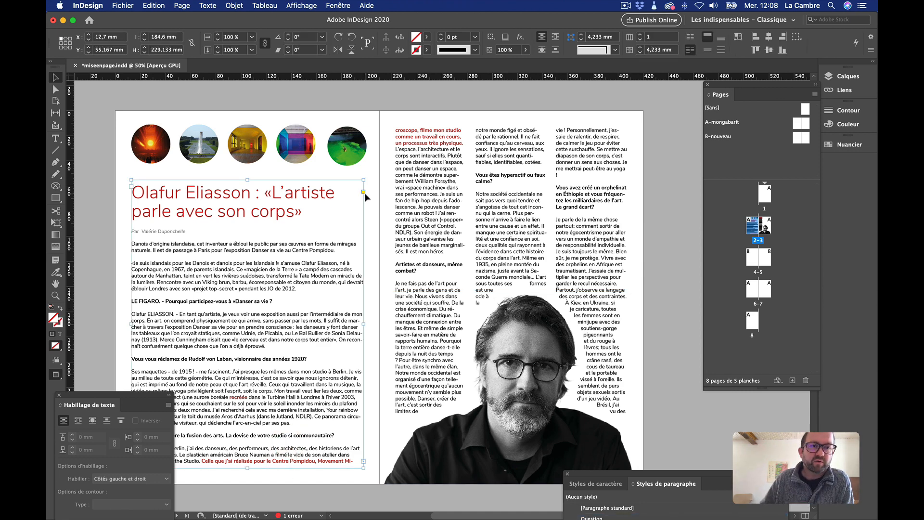
click(100, 111)
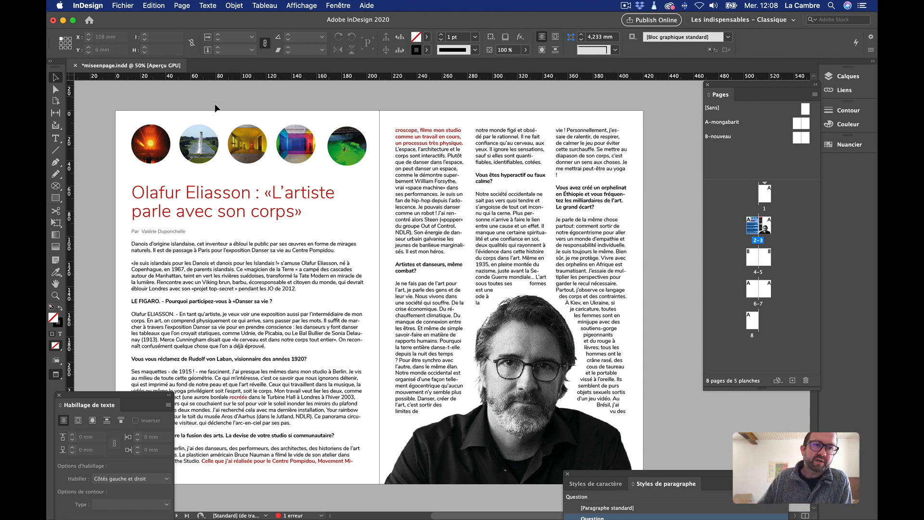
click(169, 104)
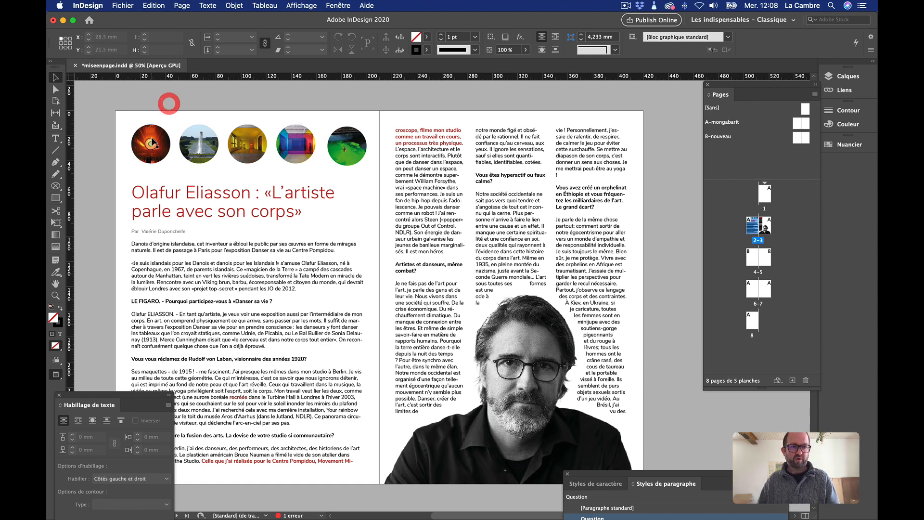
click(156, 124)
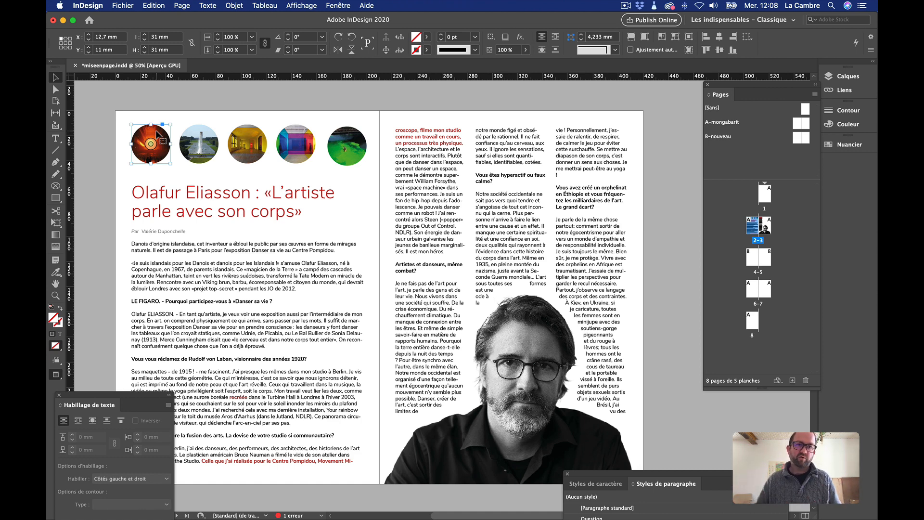
click(258, 101)
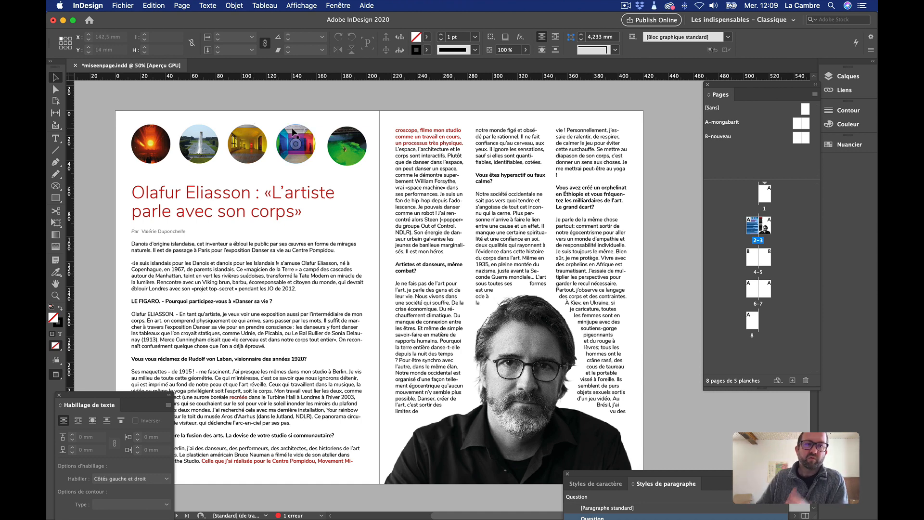
click(514, 337)
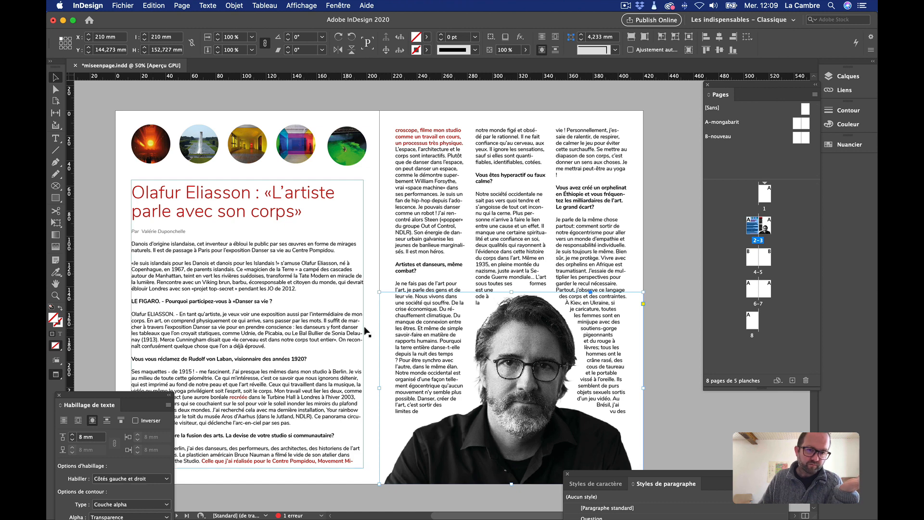
click(359, 150)
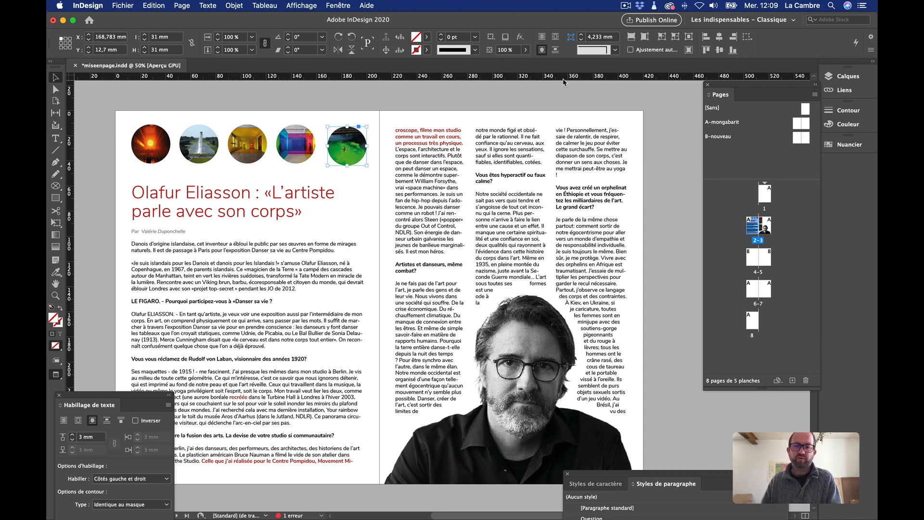
Deselect the green circular image, move the paragraph styles panel further away from the portrait, and save the document
click(357, 109)
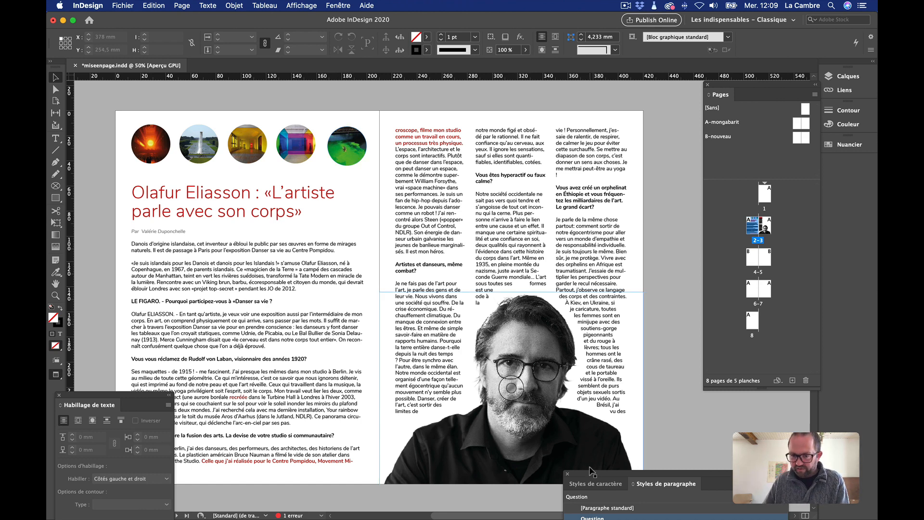
drag(592, 474, 626, 400)
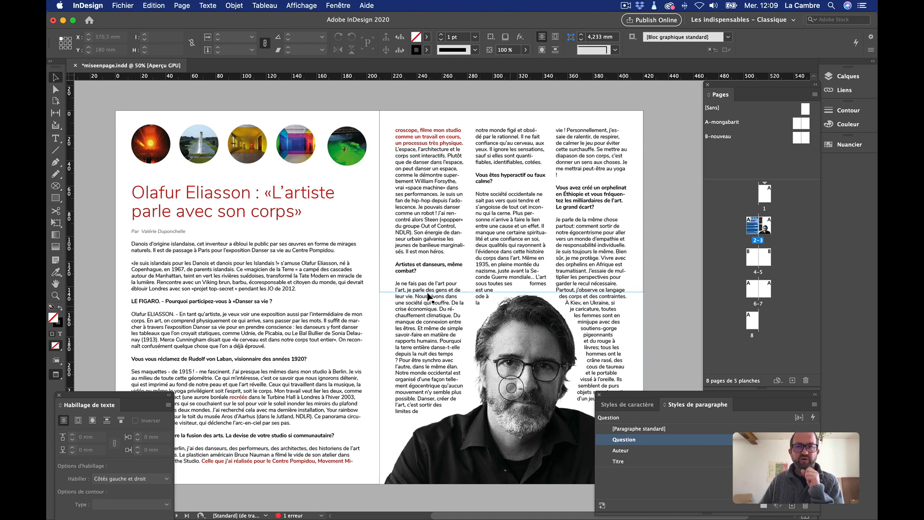
click(131, 91)
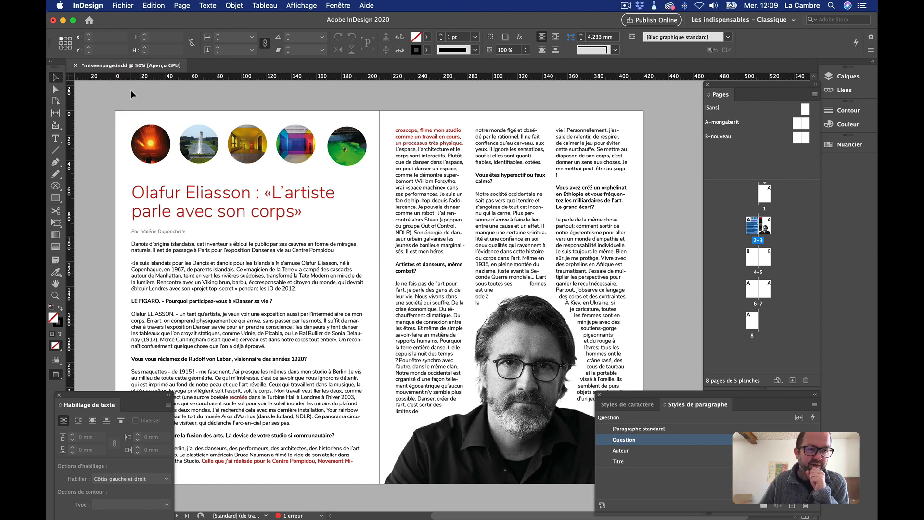
click(365, 101)
key(super+s)
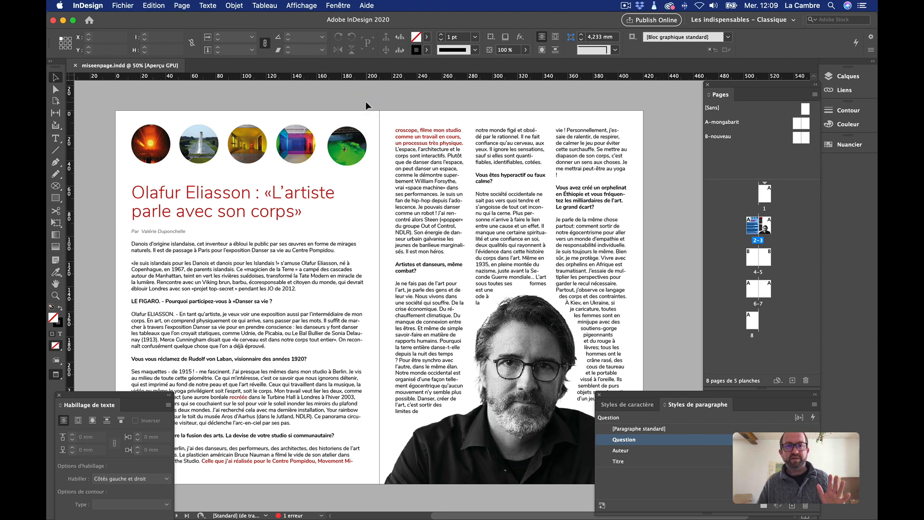
Switch to Finder and examine where miseenpage.indd and the source files in Indesign/Olafur_Eliasson_1, including interview, are stored
mouse_move(47, 114)
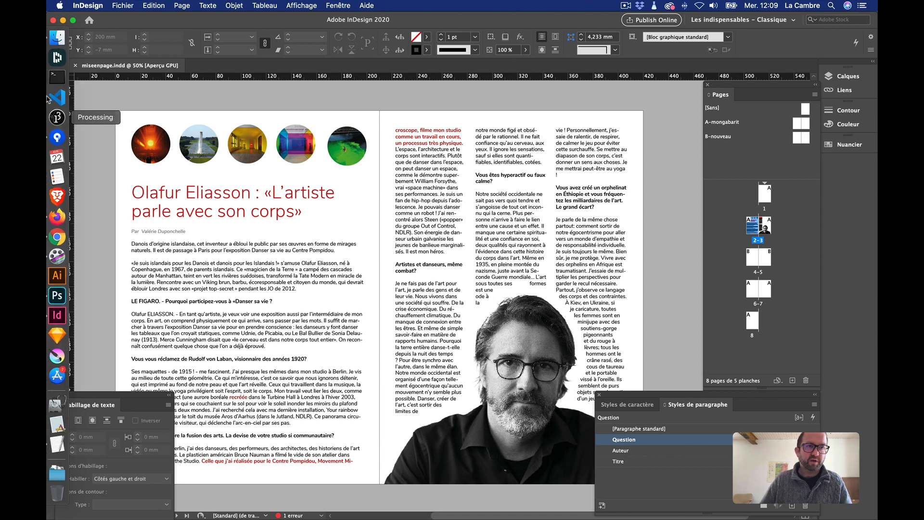
click(58, 40)
scroll(466, 216, left, 5)
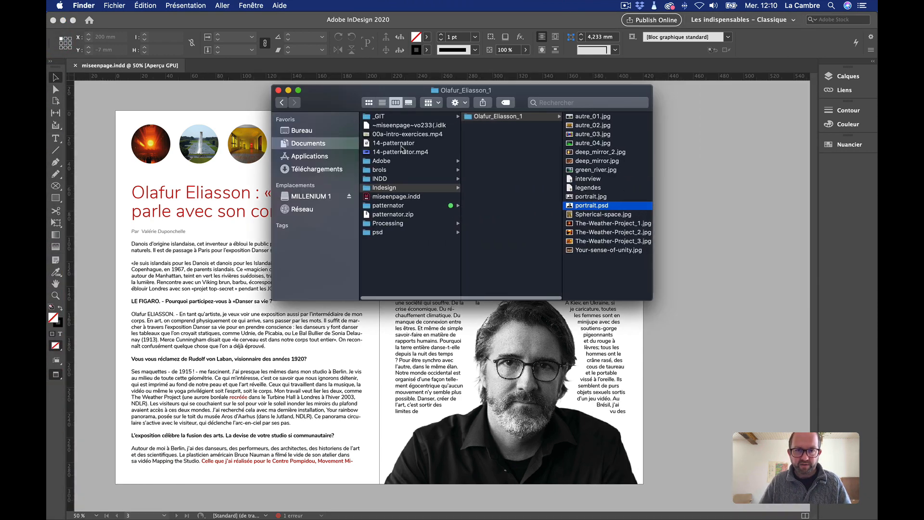
click(389, 197)
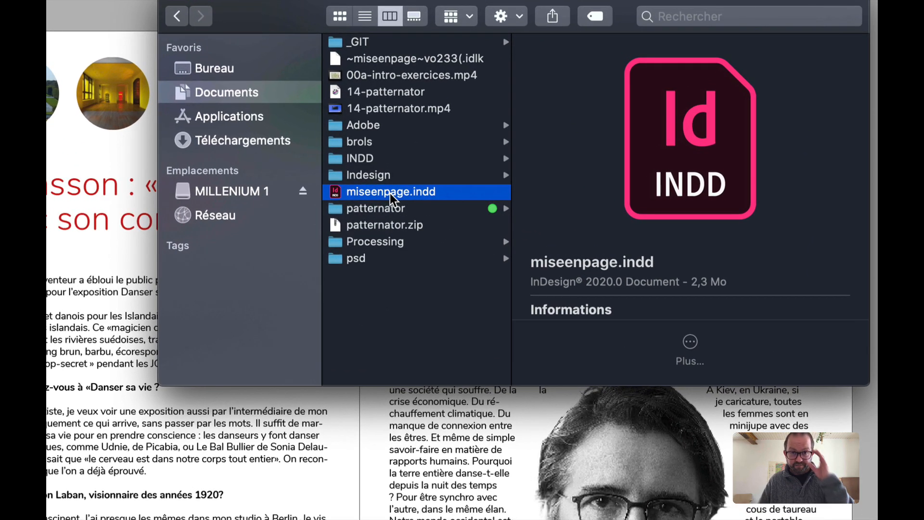
click(382, 171)
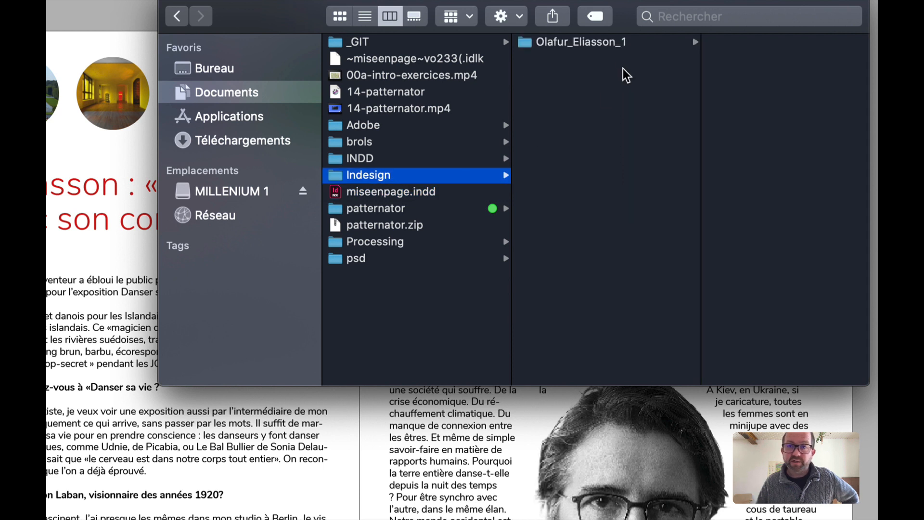
click(616, 44)
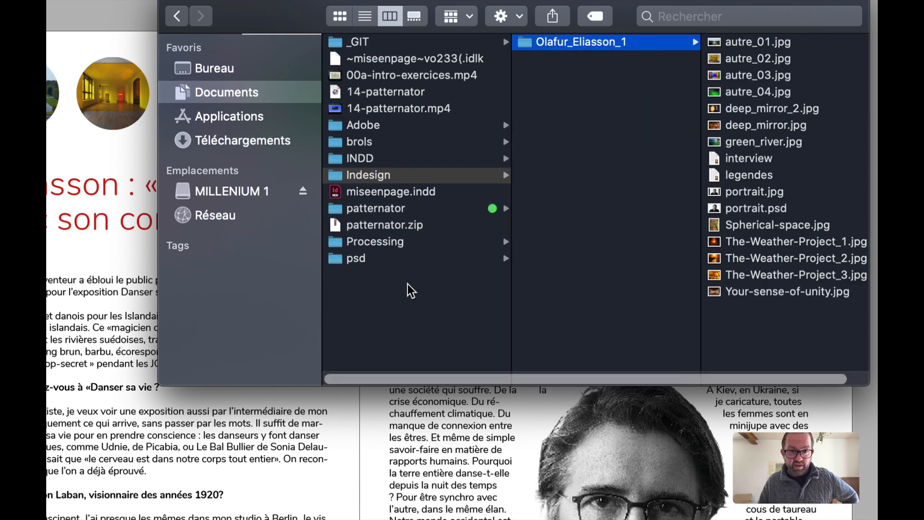
click(762, 160)
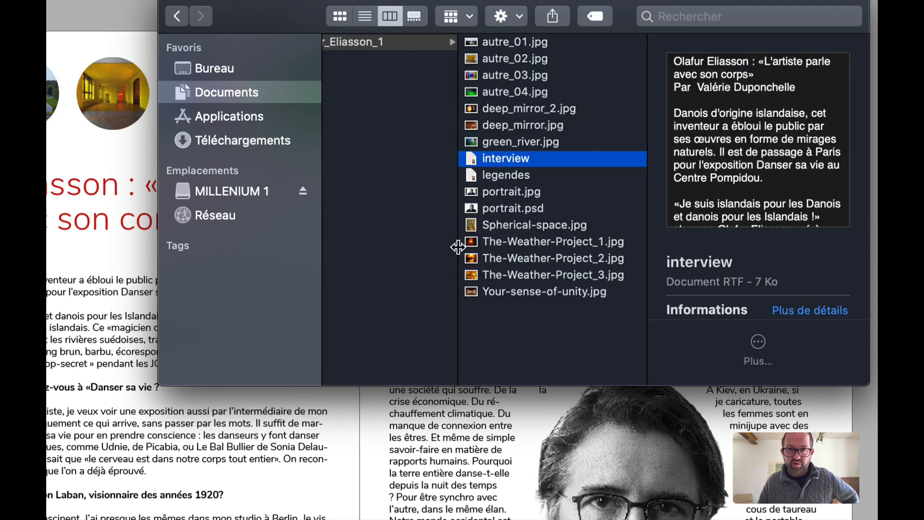
Inspect miseenpage.indd in the Documents folder, dismiss the folder creation options, and return to InDesign
scroll(458, 247, left, 5)
click(433, 304)
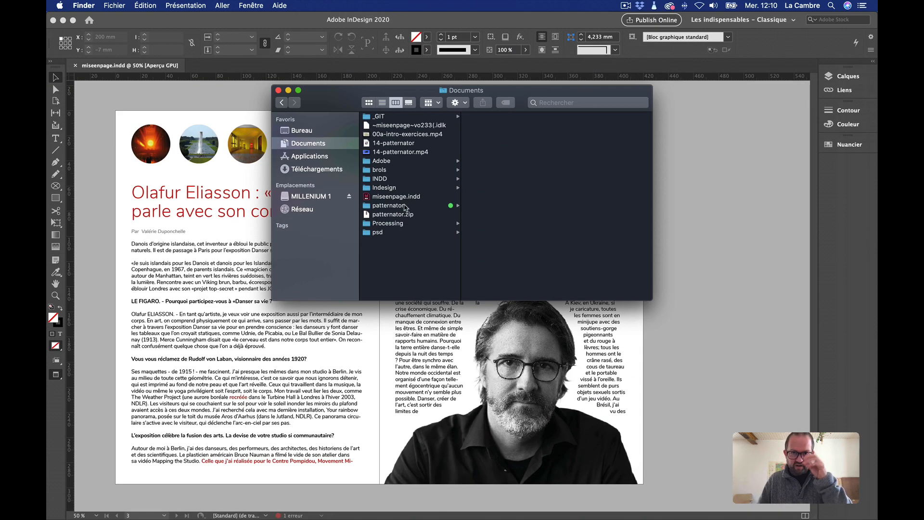
click(404, 199)
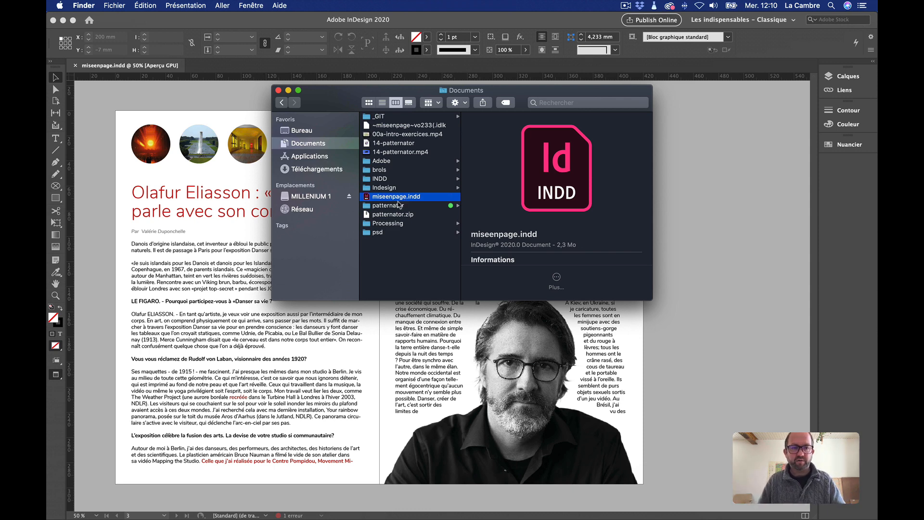
click(395, 242)
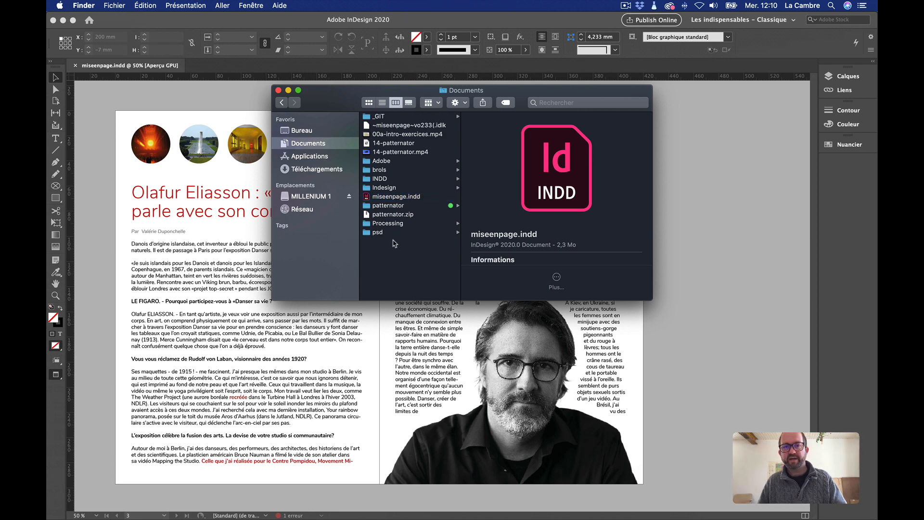
click(397, 197)
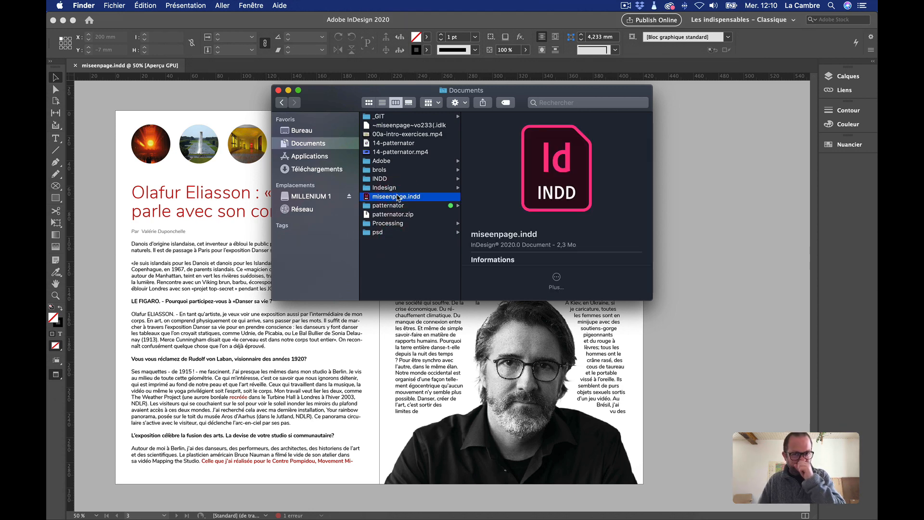
right_click(406, 277)
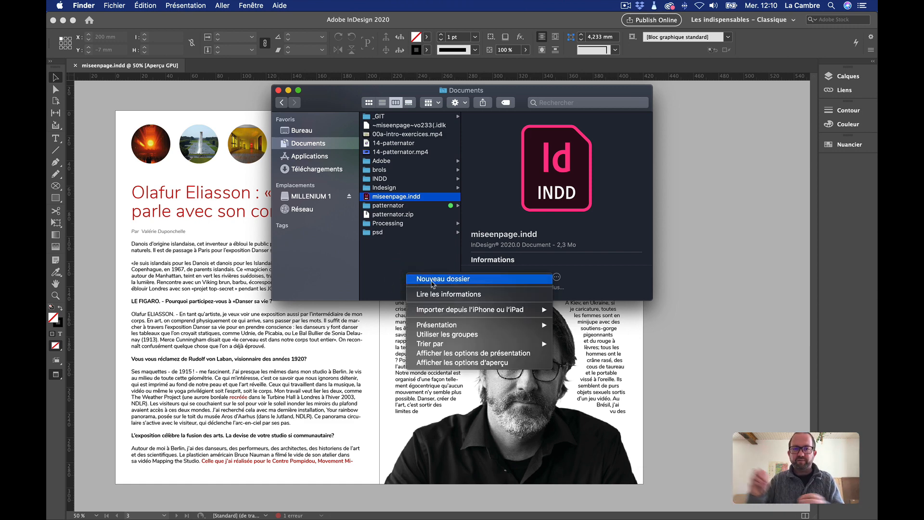
click(411, 247)
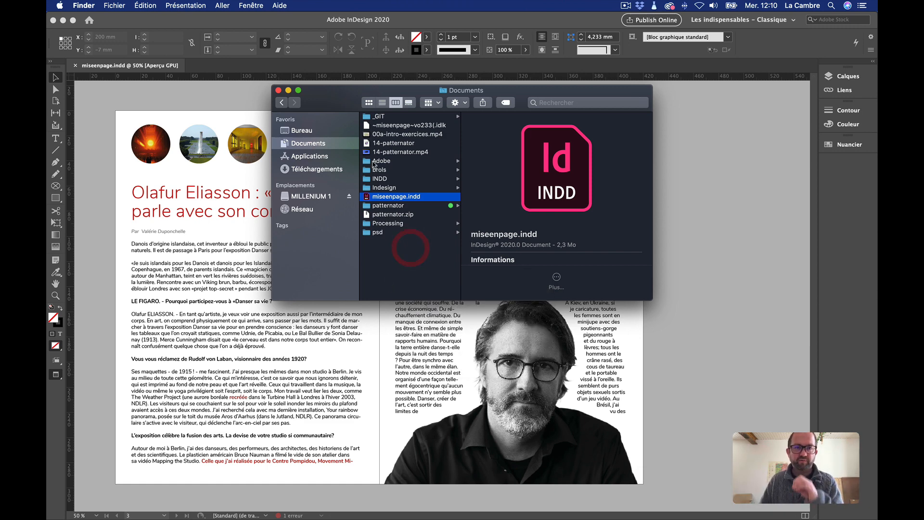
click(174, 103)
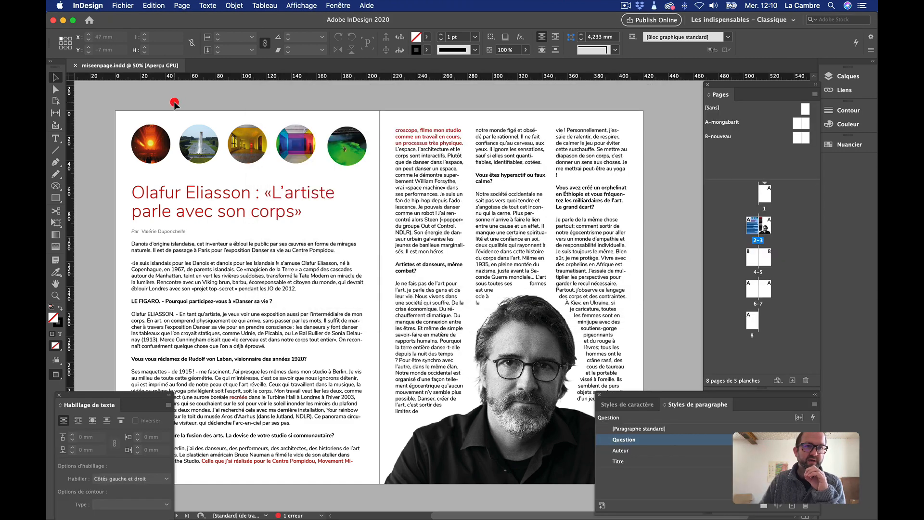
Start packaging the document, review the summary of fonts, links and colours, and proceed to the package folder settings
click(124, 6)
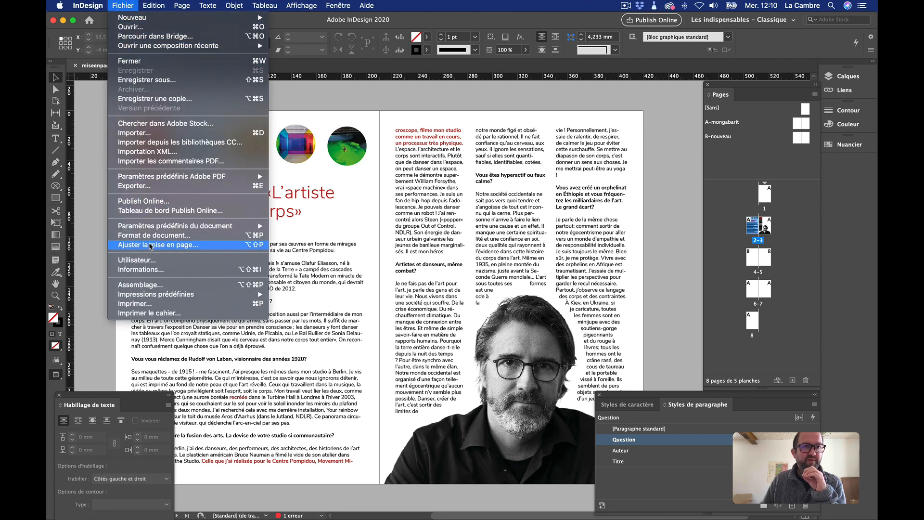
click(155, 285)
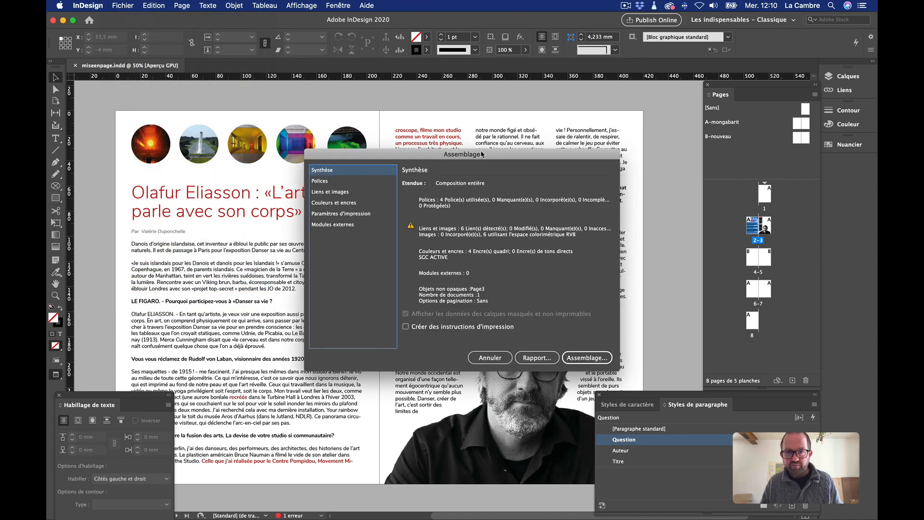
drag(483, 155, 404, 116)
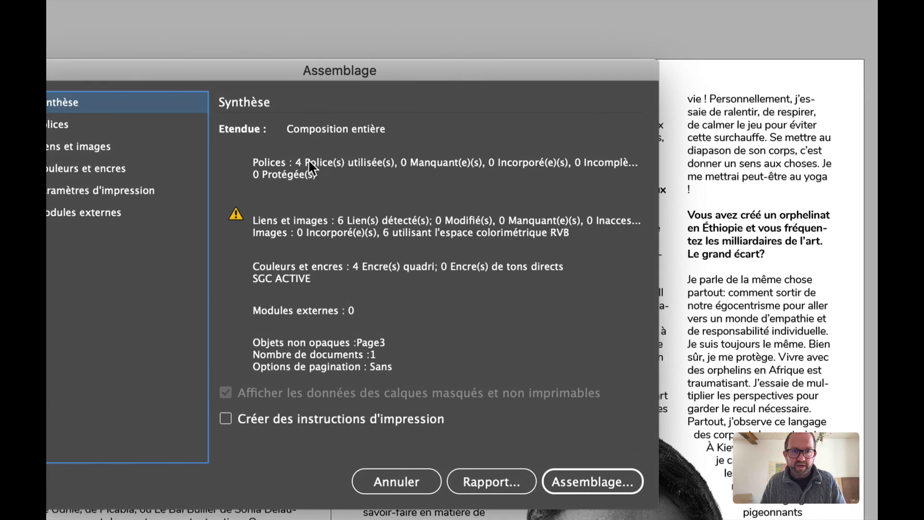
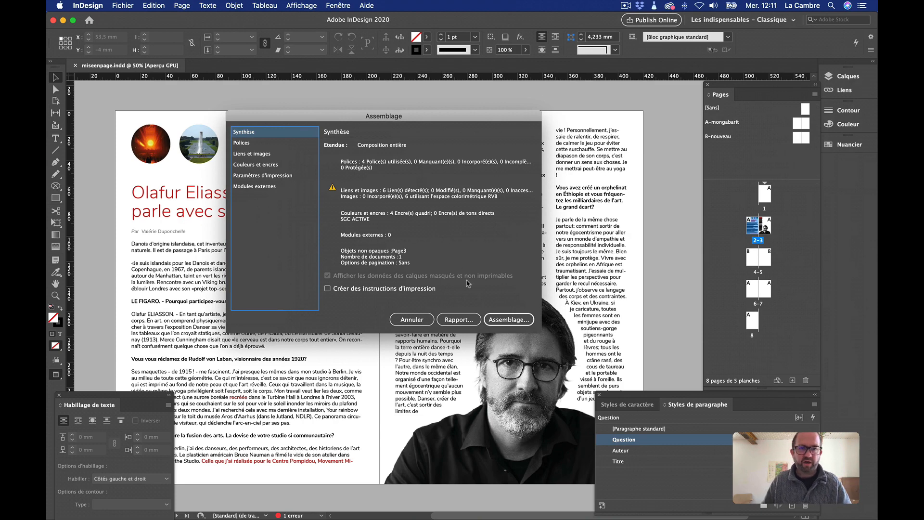
click(502, 321)
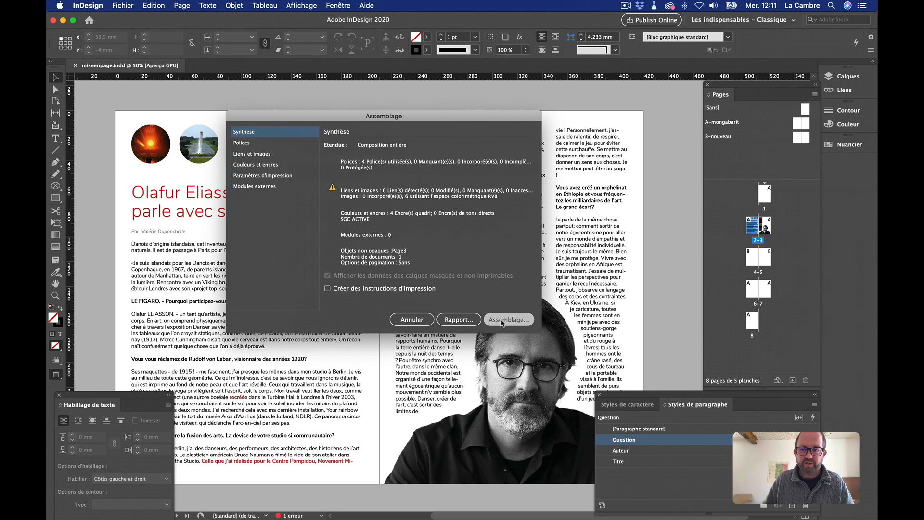
Name the package folder montravail and set its location to Documents
drag(502, 89, 317, 114)
click(388, 120)
text(montravail)
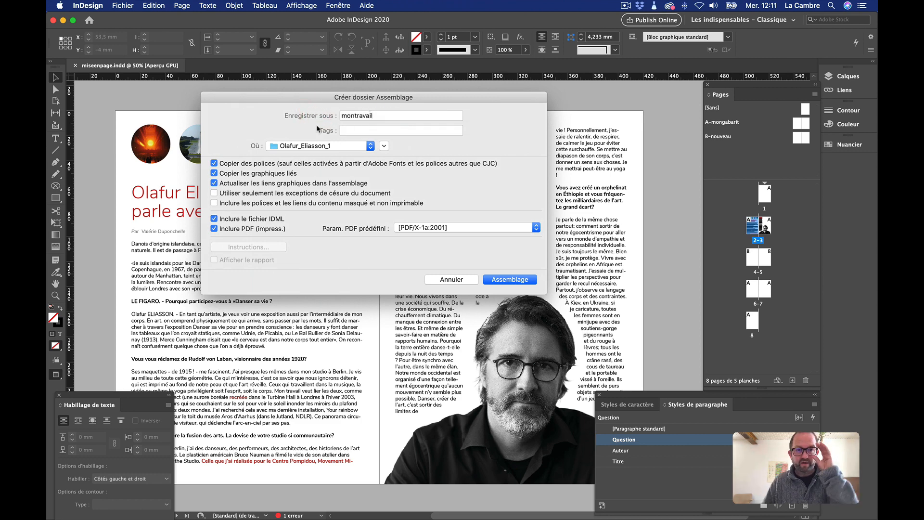
click(371, 146)
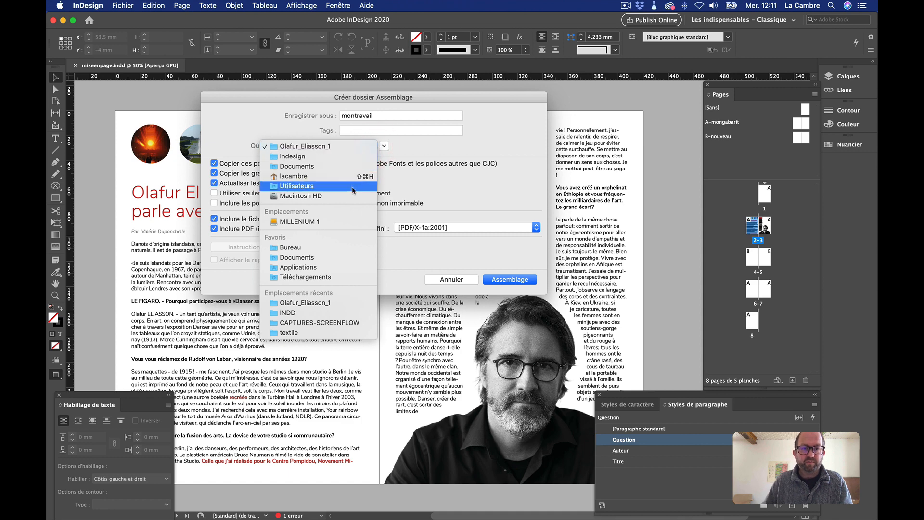
click(343, 166)
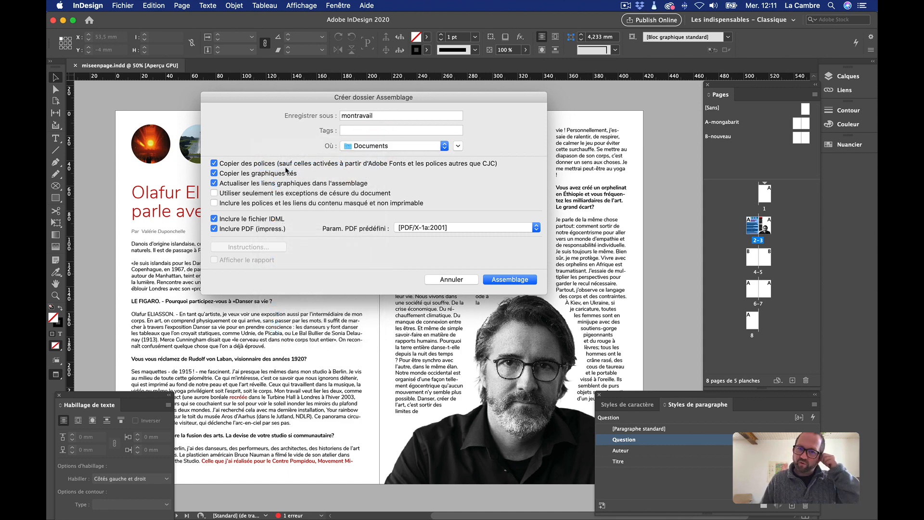
Keep copying fonts and linked graphics enabled, and include the IDML file and a print PDF with the PDF/X-1a:2001 preset
click(216, 164)
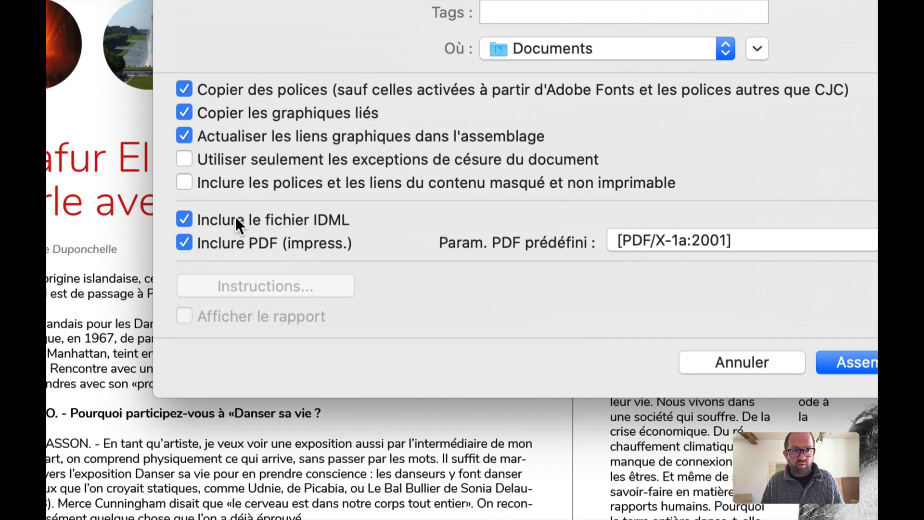
click(182, 242)
click(181, 242)
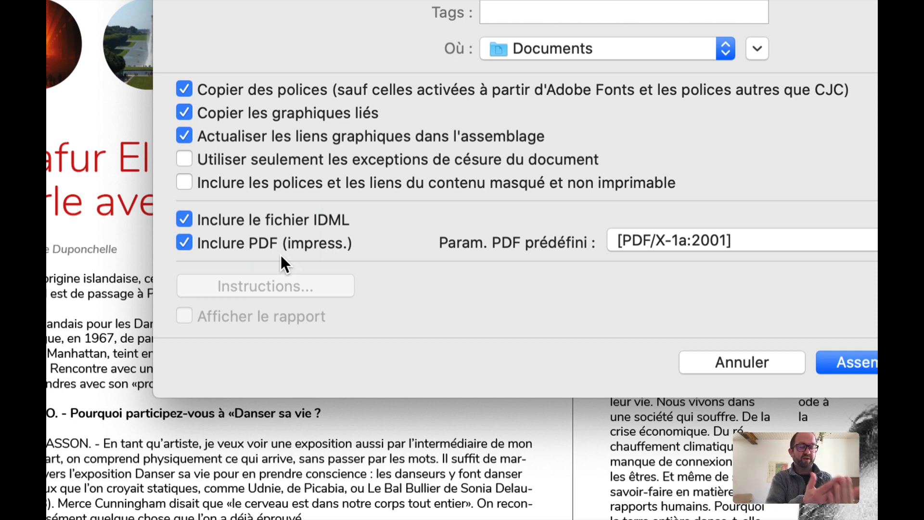
click(182, 241)
click(182, 241)
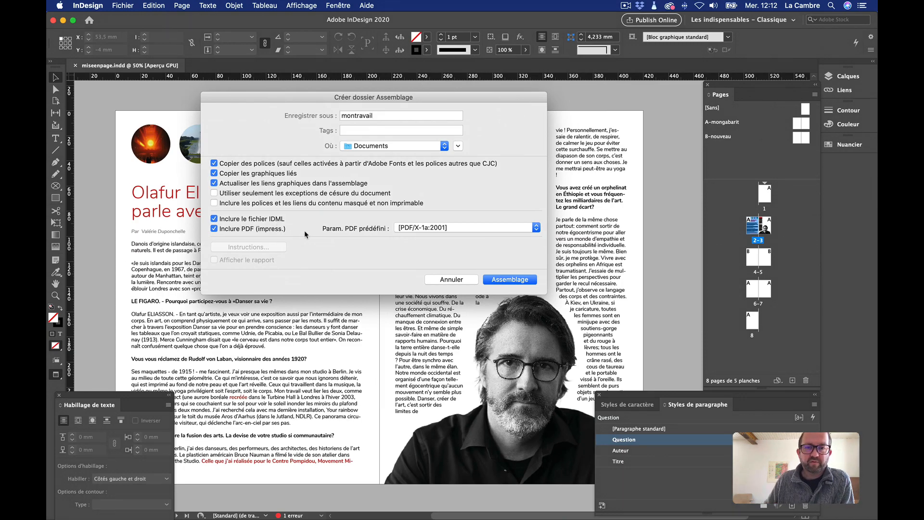
Try to create the package, accept the font copying restrictions, and cancel the operation
click(500, 280)
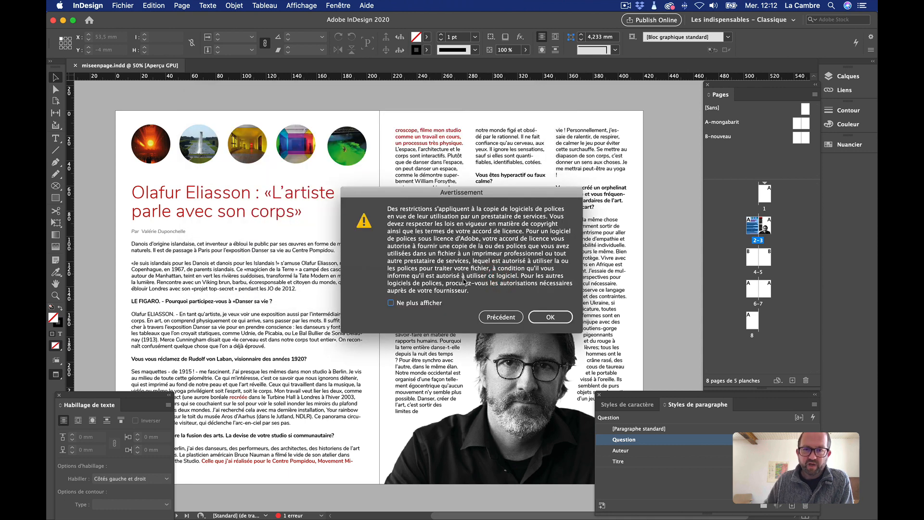
drag(497, 191, 404, 150)
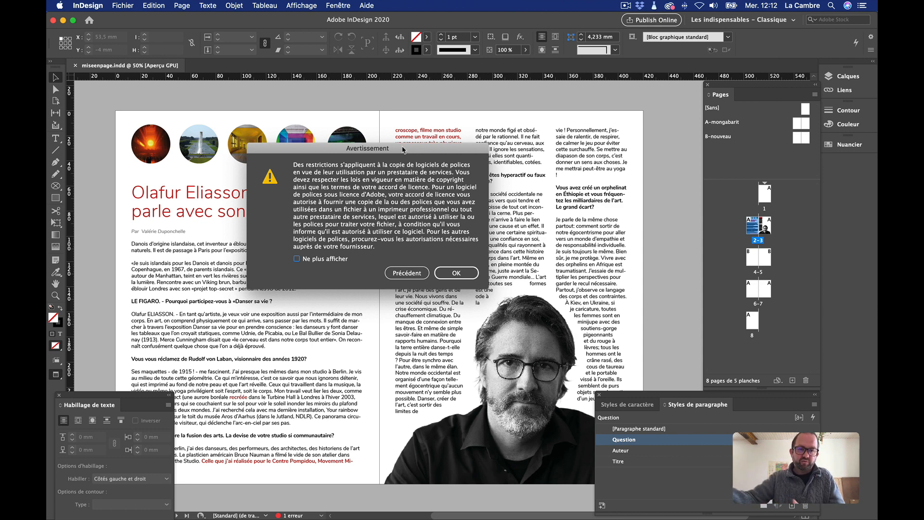
drag(401, 151, 400, 153)
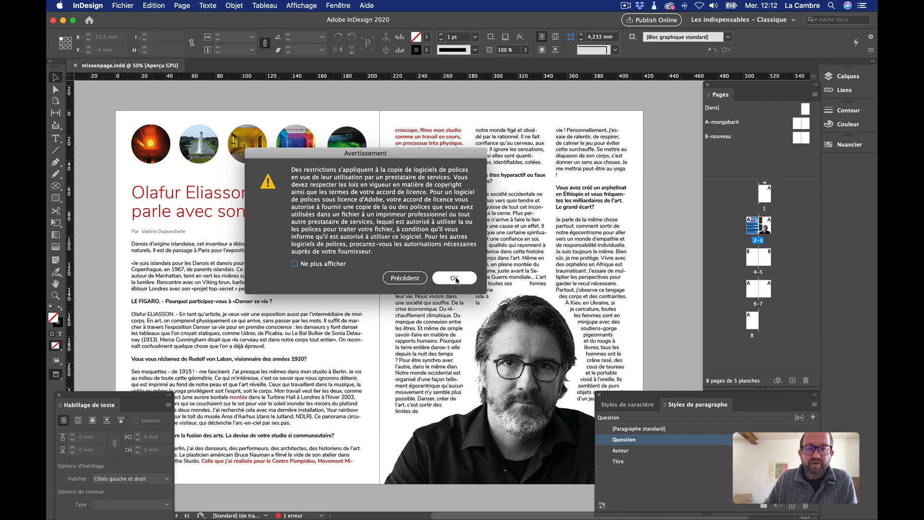
click(455, 278)
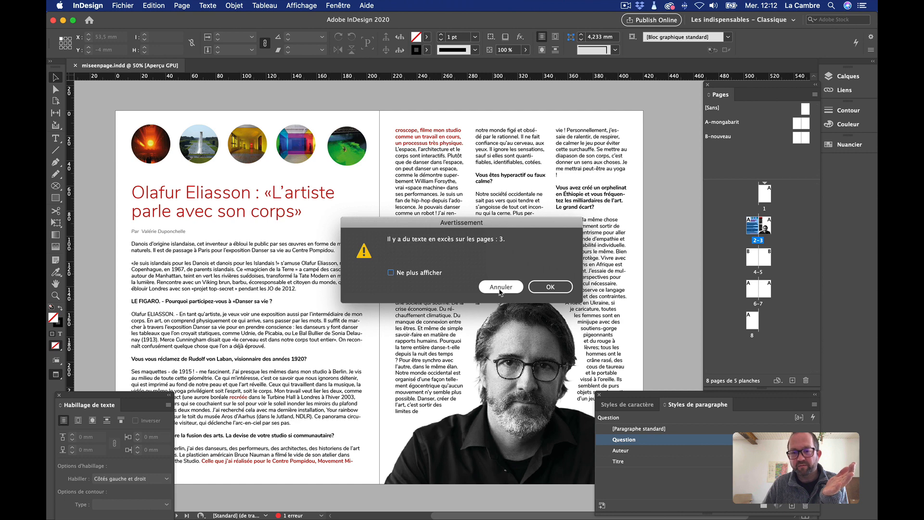
click(501, 287)
Extend the top of the title and interview text frame on page 2 up beneath the circular images, giving it a height of about 240.6 mm
scroll(574, 315, right, 3)
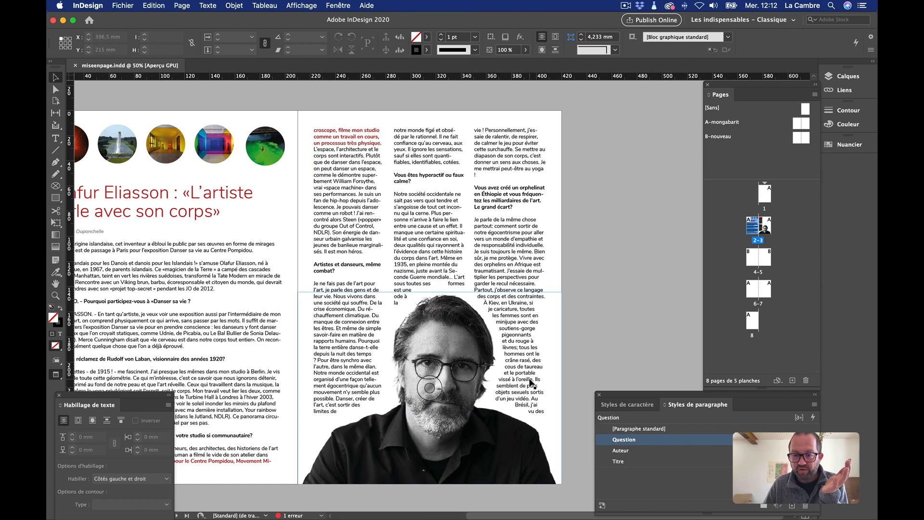
click(531, 381)
click(526, 227)
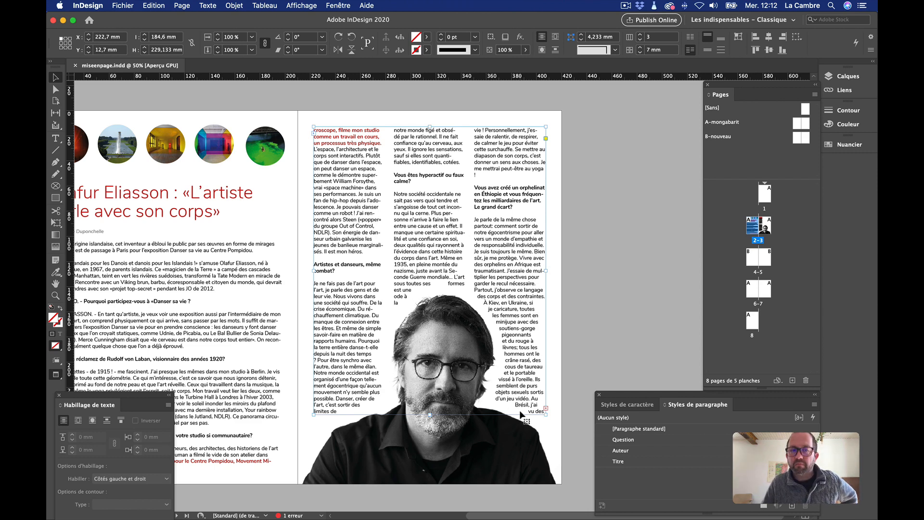
scroll(269, 327, left, 3)
click(204, 304)
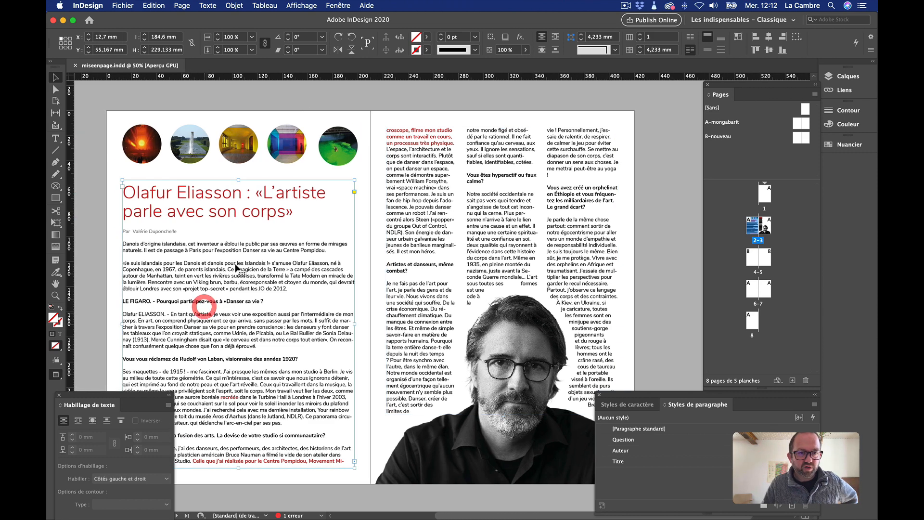
drag(239, 180, 238, 167)
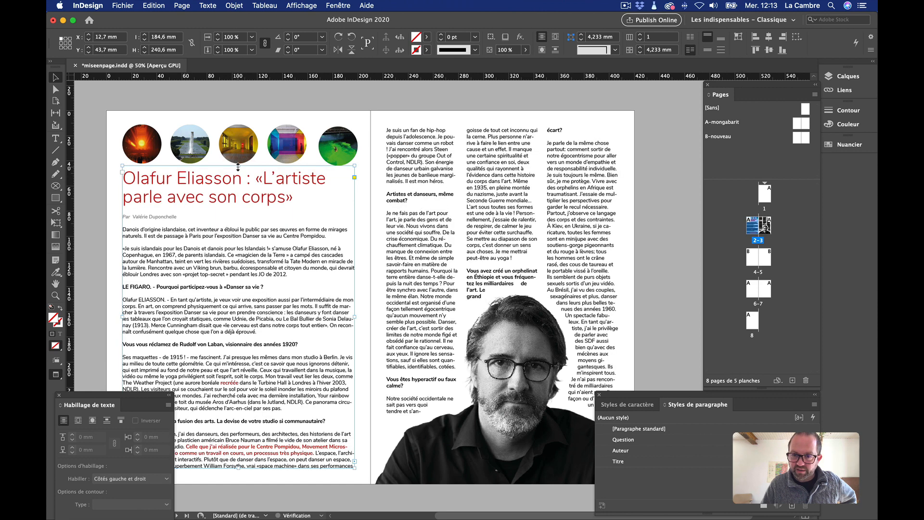
click(665, 343)
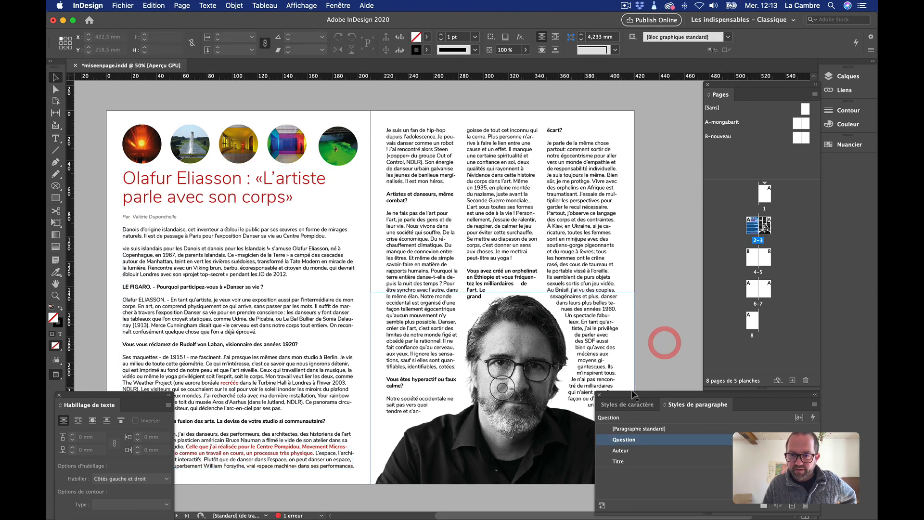
drag(631, 395, 714, 413)
Try resizing the portrait's frame on page 3 to about 183 × 133 mm, and undo the resize
click(533, 358)
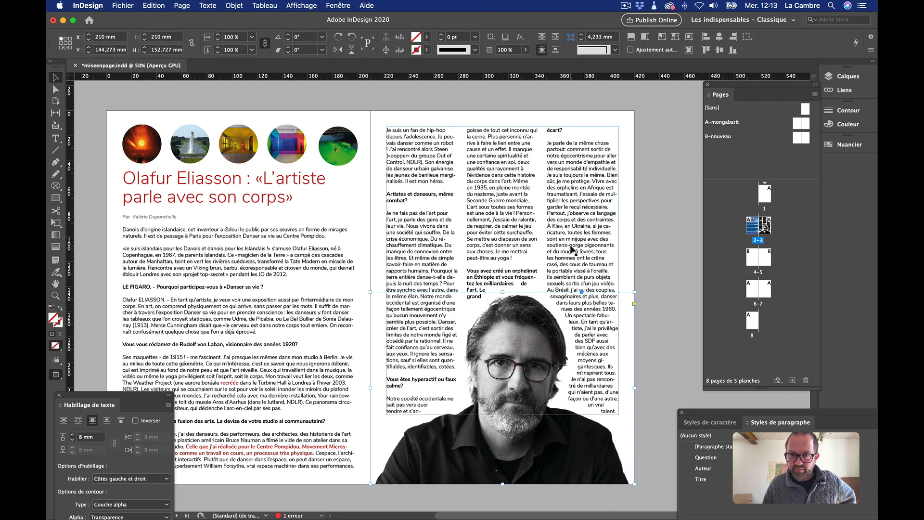
click(572, 249)
click(564, 427)
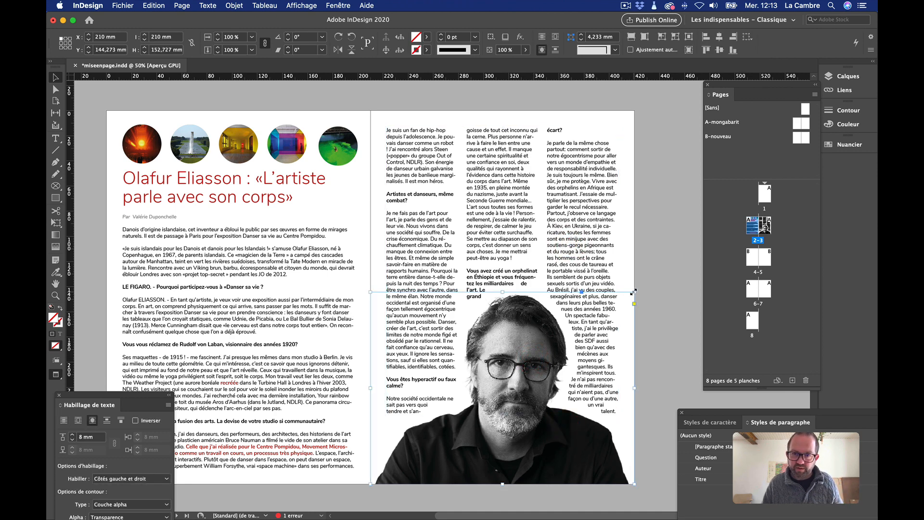
drag(633, 292, 601, 317)
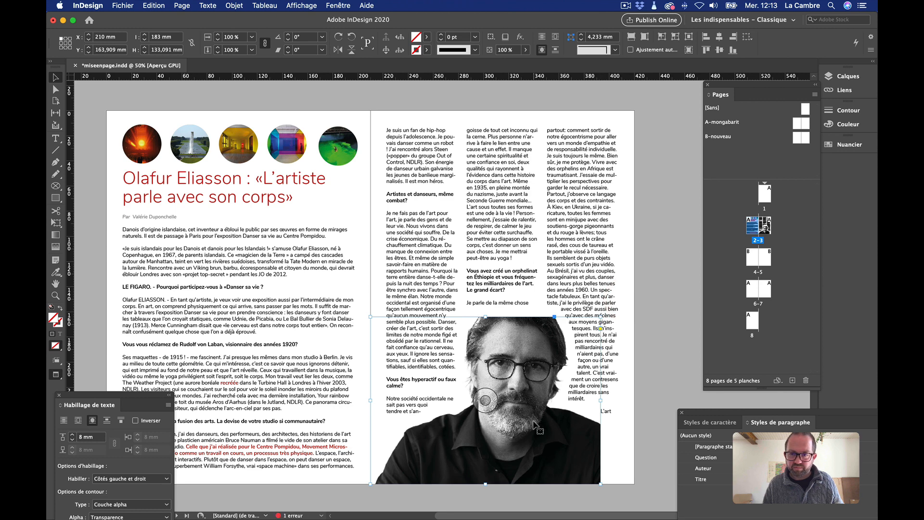
key(super+z)
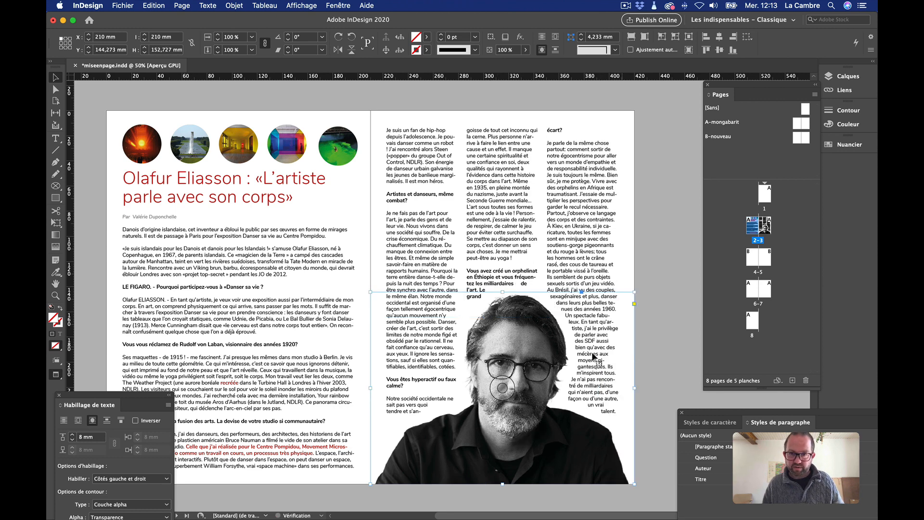
Shrink the portrait's frame on page 3 to about 145.5 × 105.8 mm and scale the image proportionally to fill it
click(502, 388)
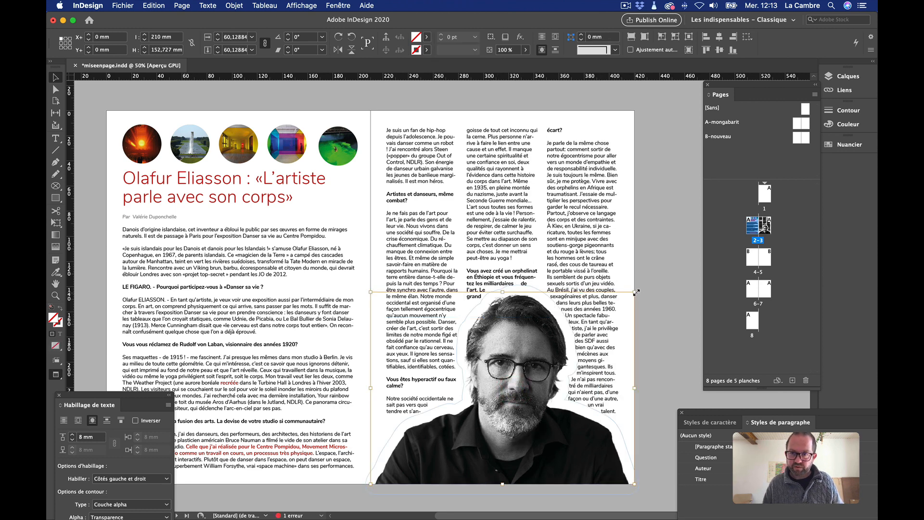
click(650, 288)
click(592, 324)
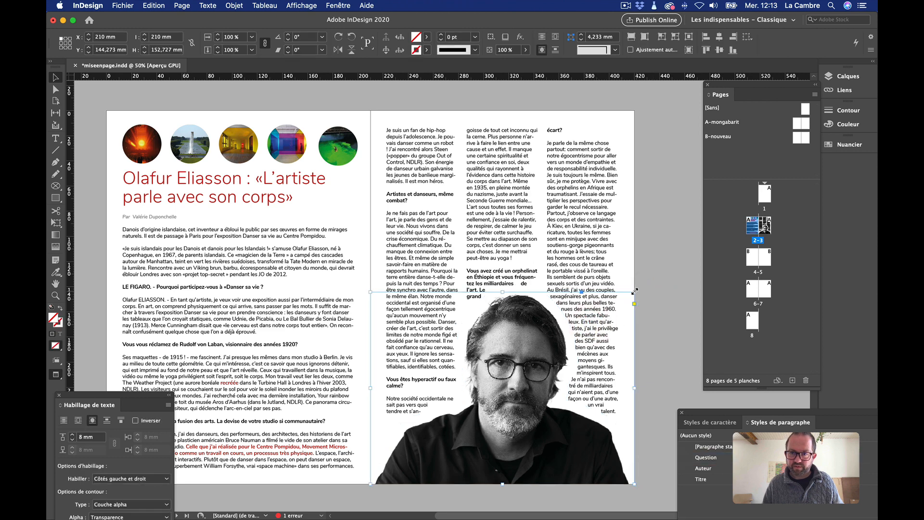
drag(635, 291, 553, 351)
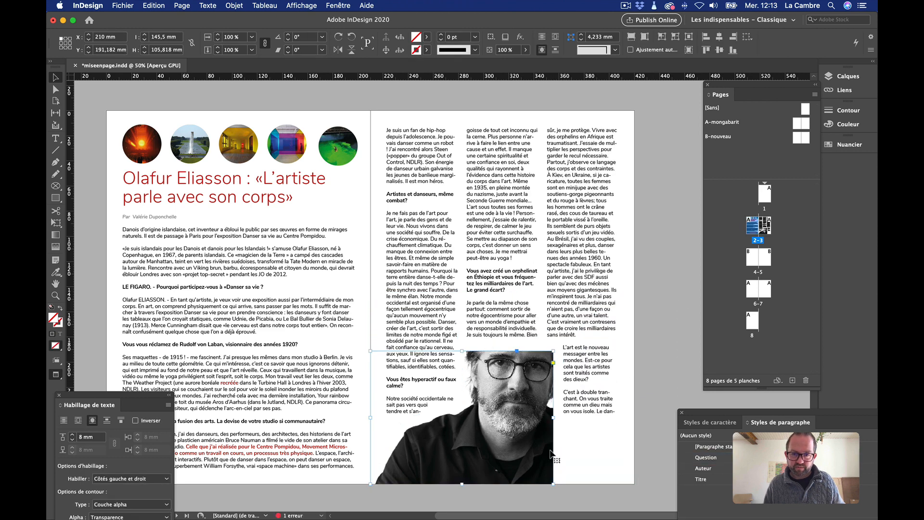
click(631, 37)
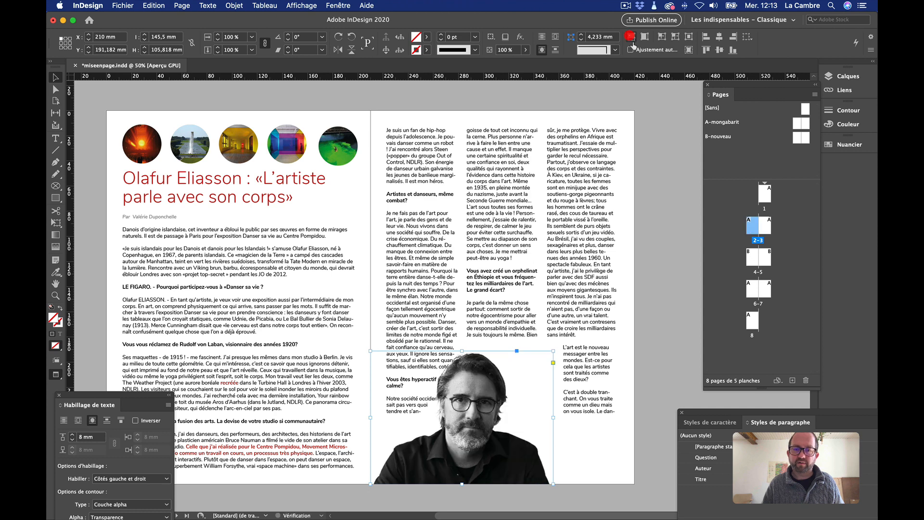
Extend the three-column text frame on page 3 down to the bottom margin so it holds the overset text
click(640, 423)
click(572, 410)
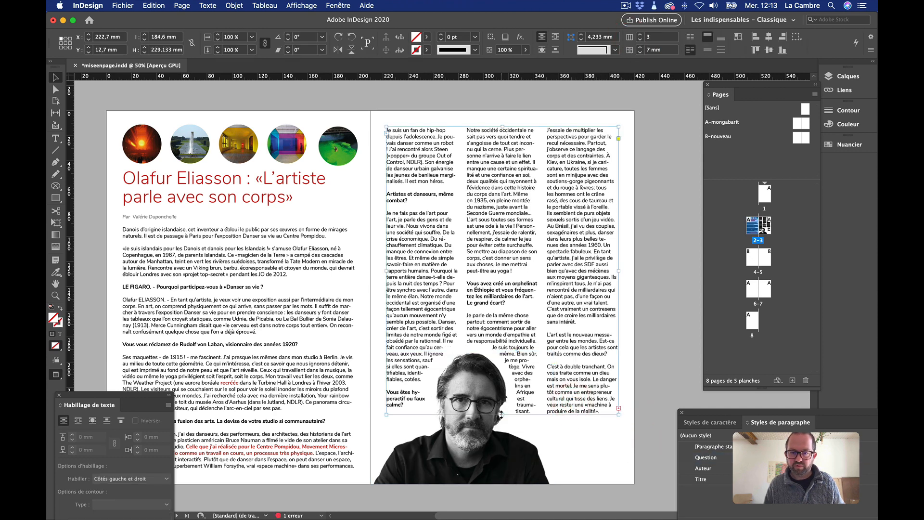
drag(501, 415, 514, 466)
click(643, 415)
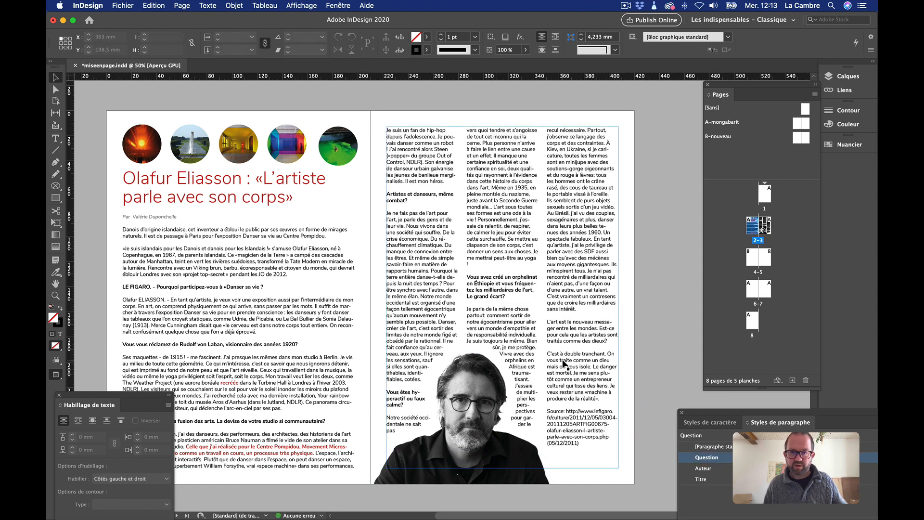
click(560, 96)
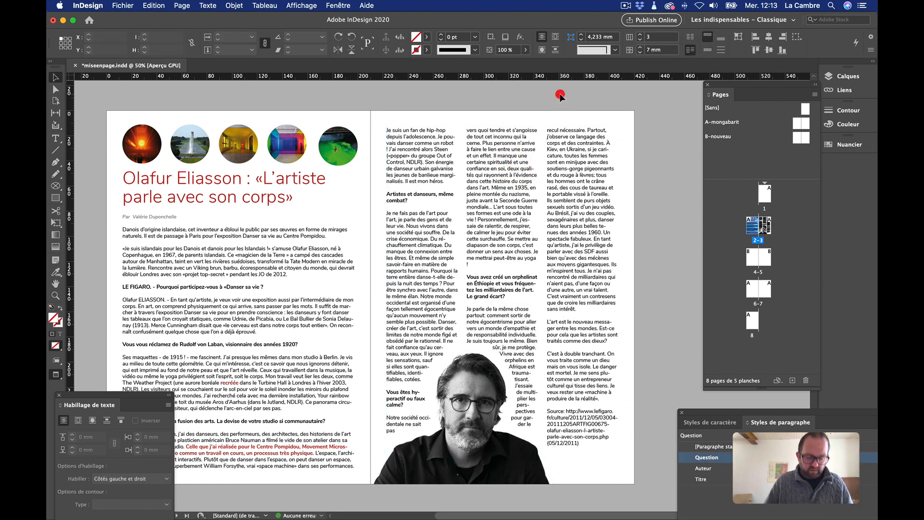
Package the document as montravail in Documents with fonts, links, IDML and a PDF/X-1a:2001 PDF, accepting the font copying restrictions
click(131, 5)
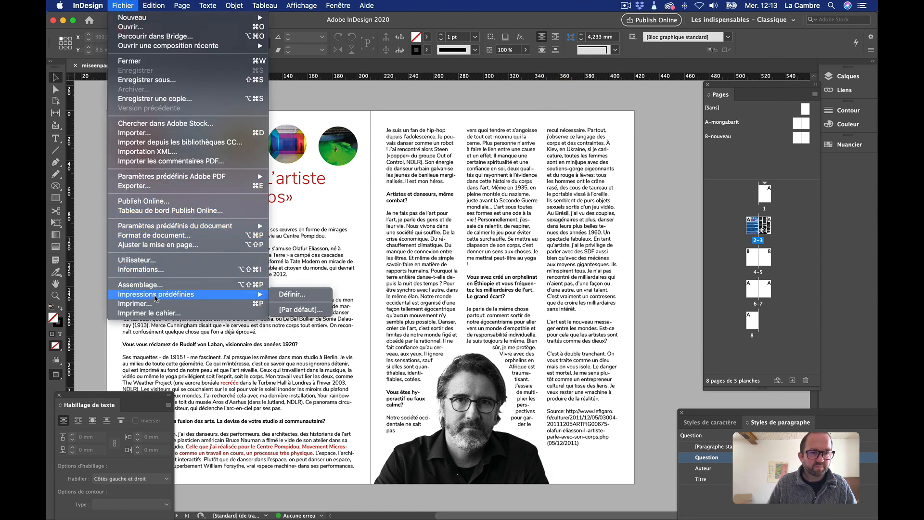
click(149, 286)
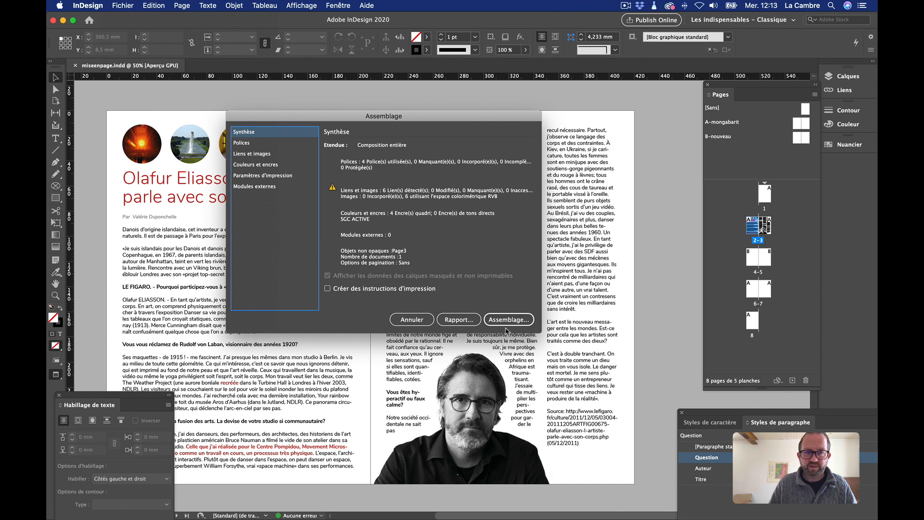
click(509, 320)
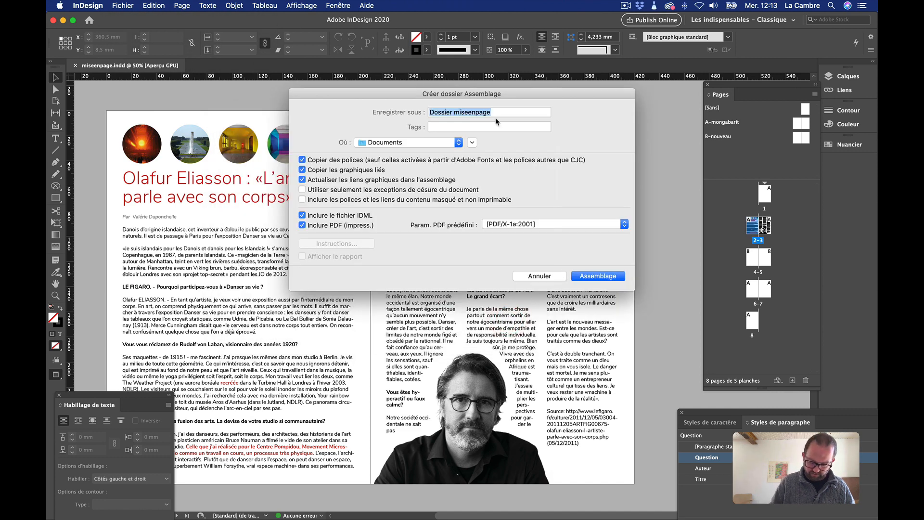
text(montravail)
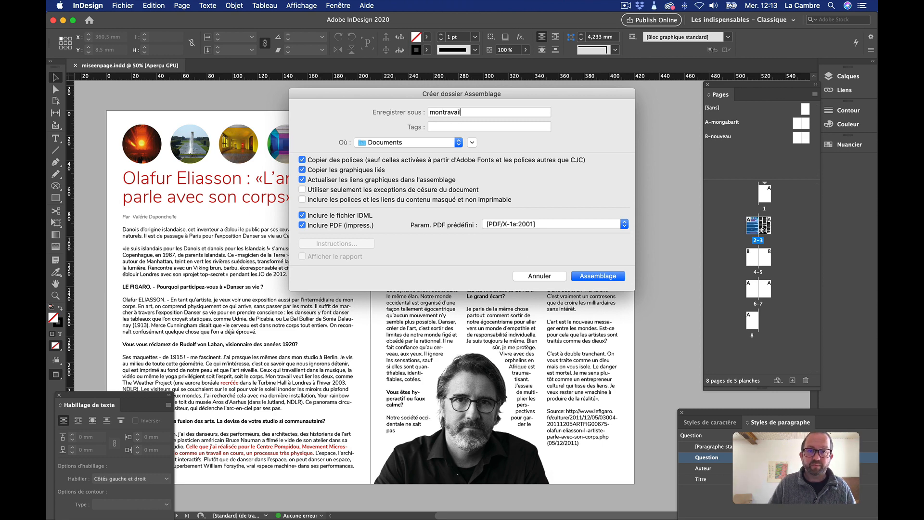
click(588, 275)
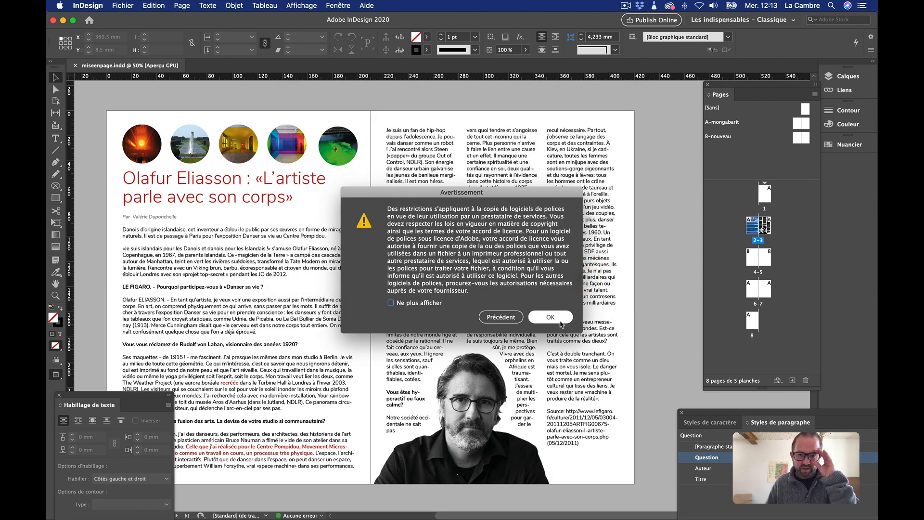
click(558, 318)
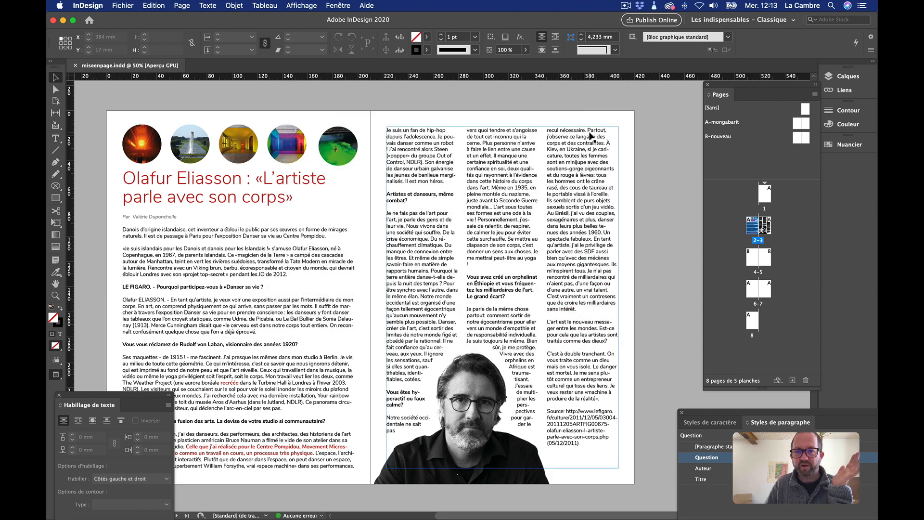
Close the miseenpage.indd document, switch to the Documents folder in Finder, and reposition and enlarge its window
click(76, 65)
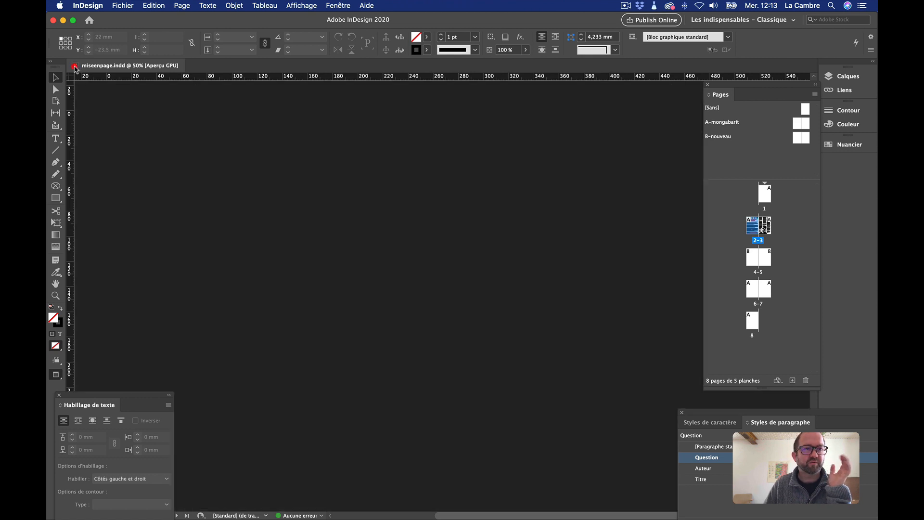
click(64, 21)
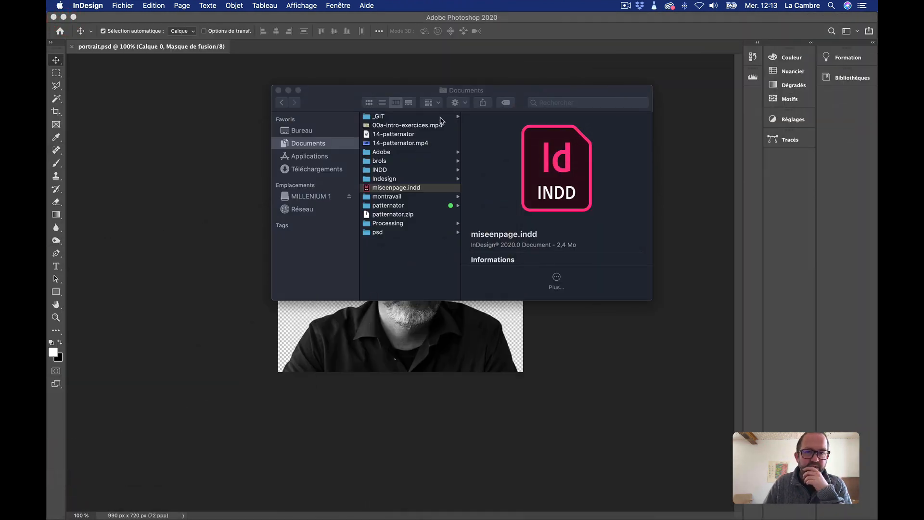
drag(330, 102, 187, 68)
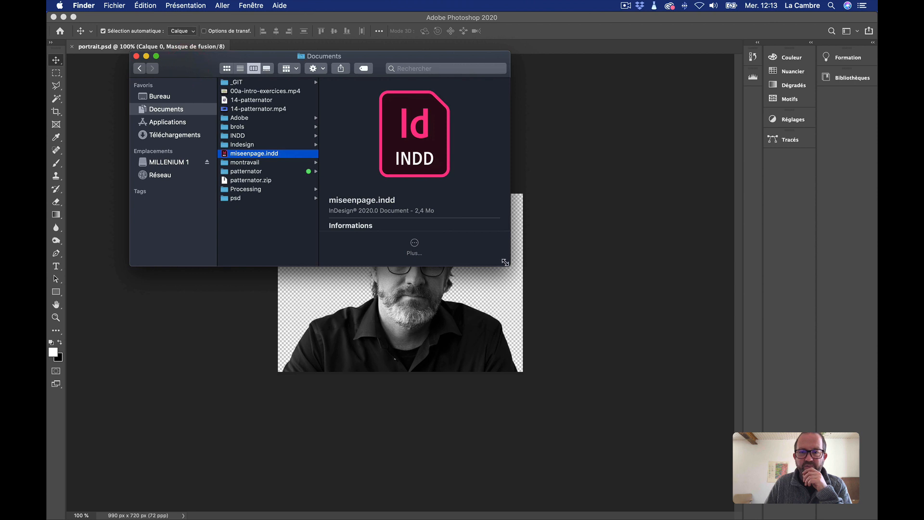
drag(505, 262, 794, 495)
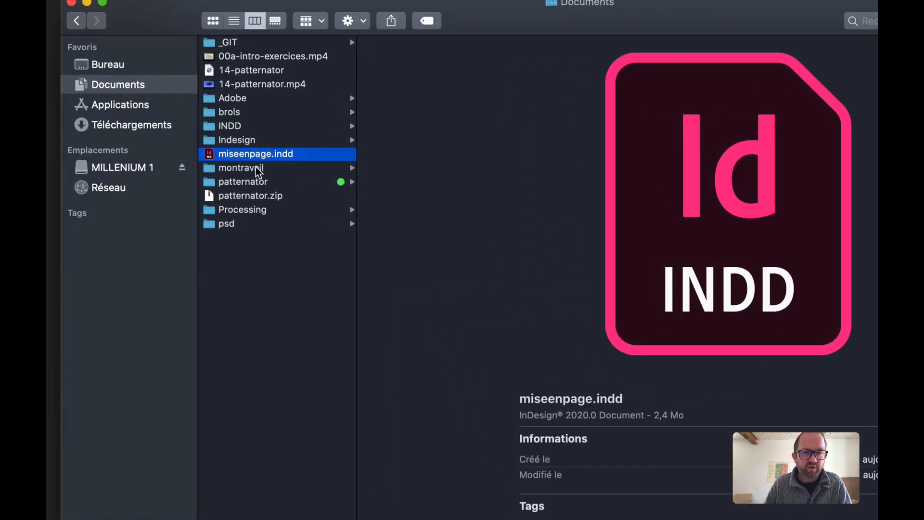
Open the montravail folder and examine the packaged miseenpage.indd and miseenpage.idml files
click(259, 168)
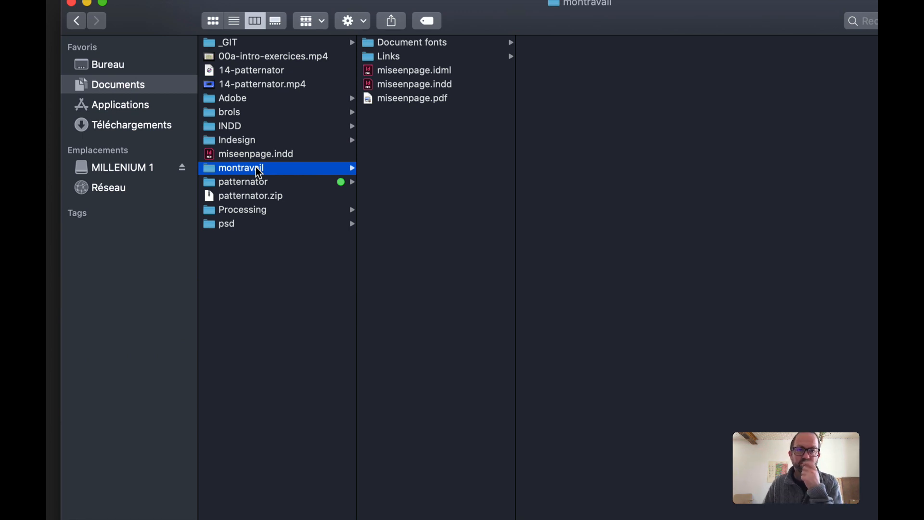
click(428, 83)
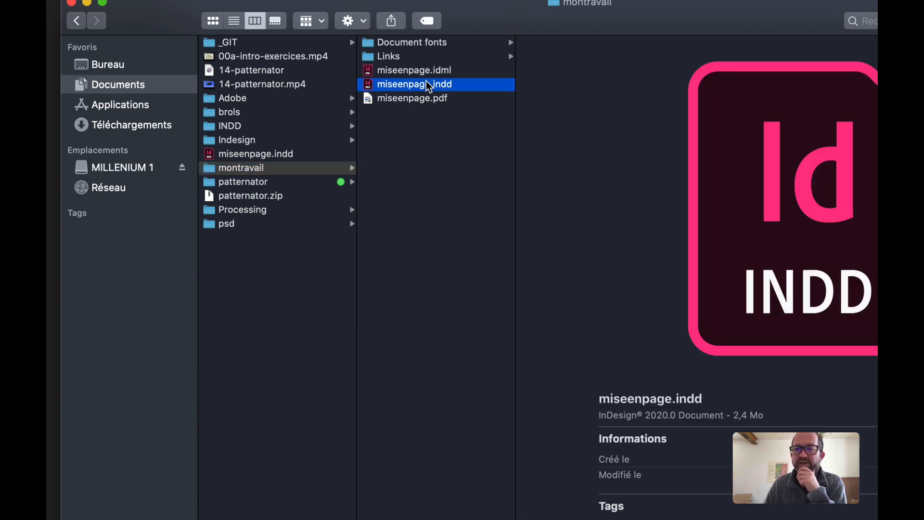
click(440, 72)
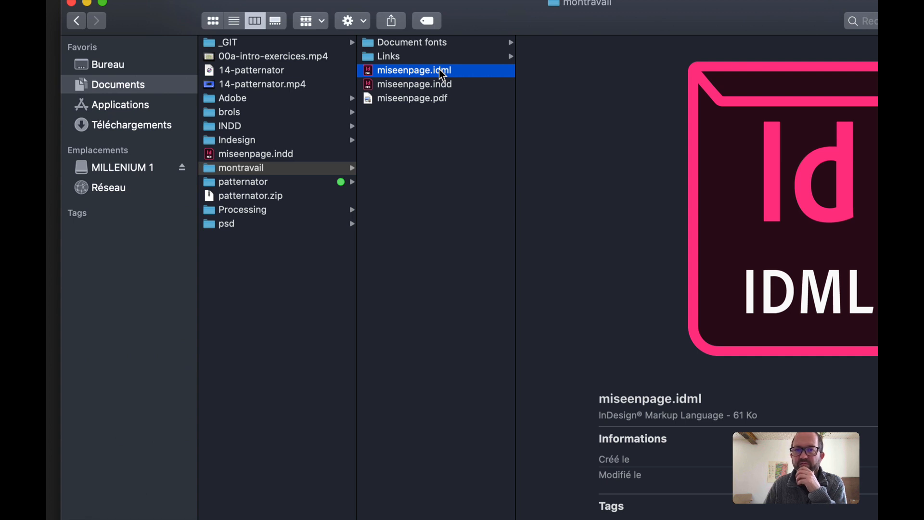
Page through the column preview of miseenpage.pdf to check the exported interview pages
click(431, 99)
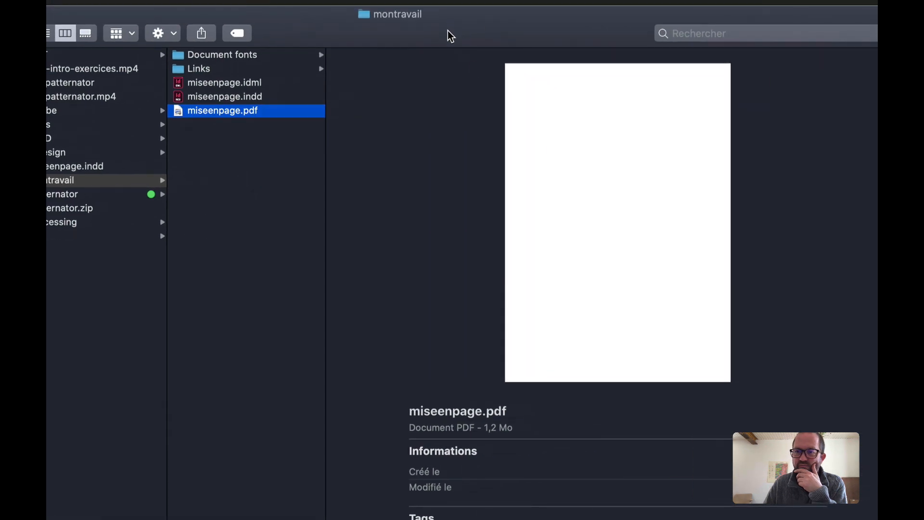
mouse_move(637, 337)
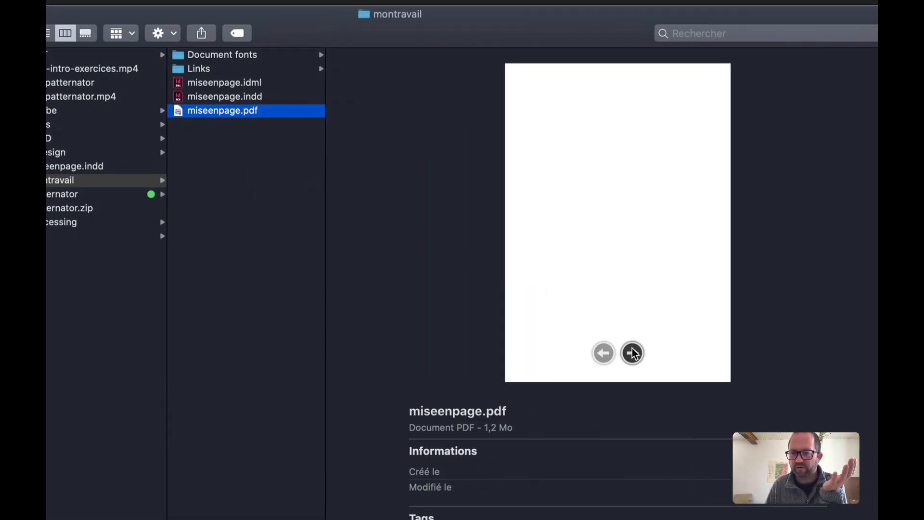
click(632, 350)
click(632, 354)
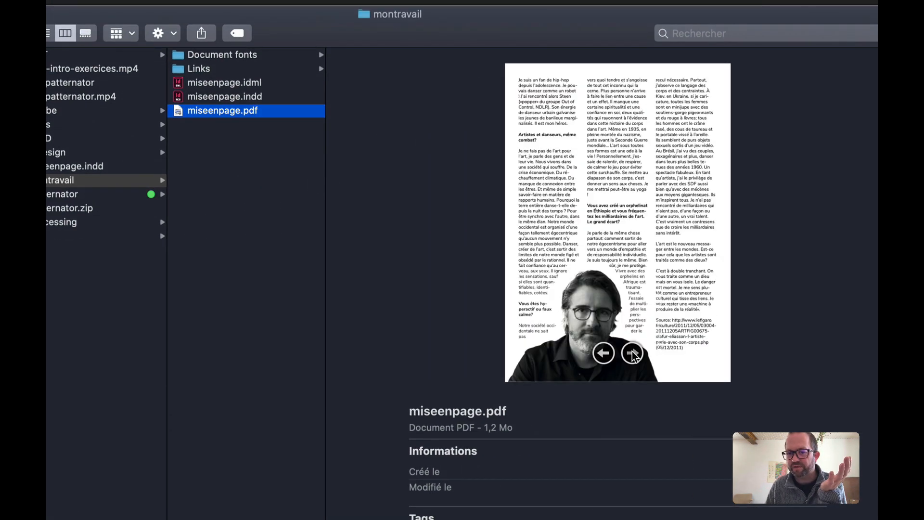
click(632, 354)
click(608, 356)
click(607, 356)
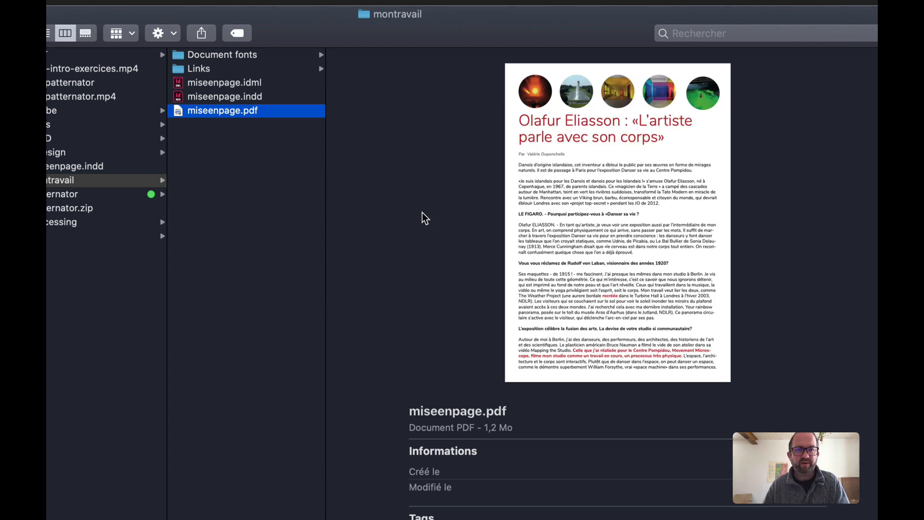
Open miseenpage.pdf in Quick Look, view the interview's two pages, and close the preview
key(space)
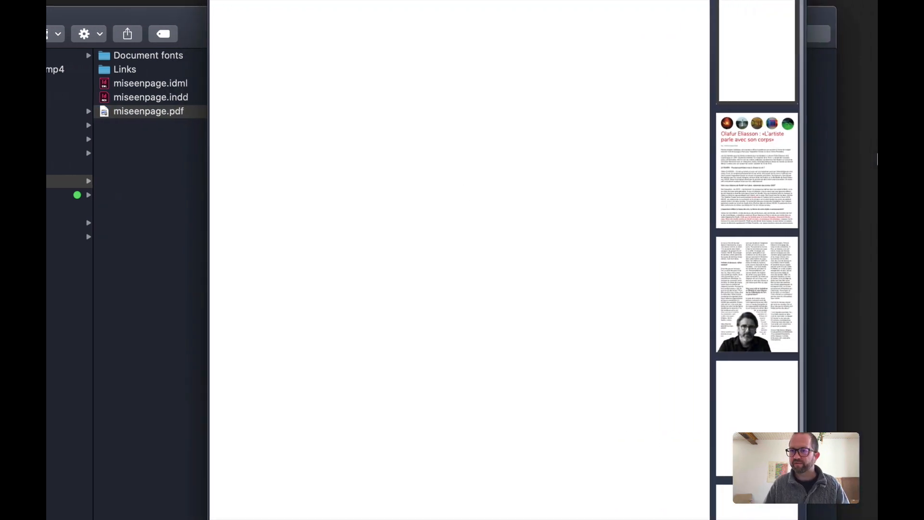
click(738, 188)
click(744, 294)
key(space)
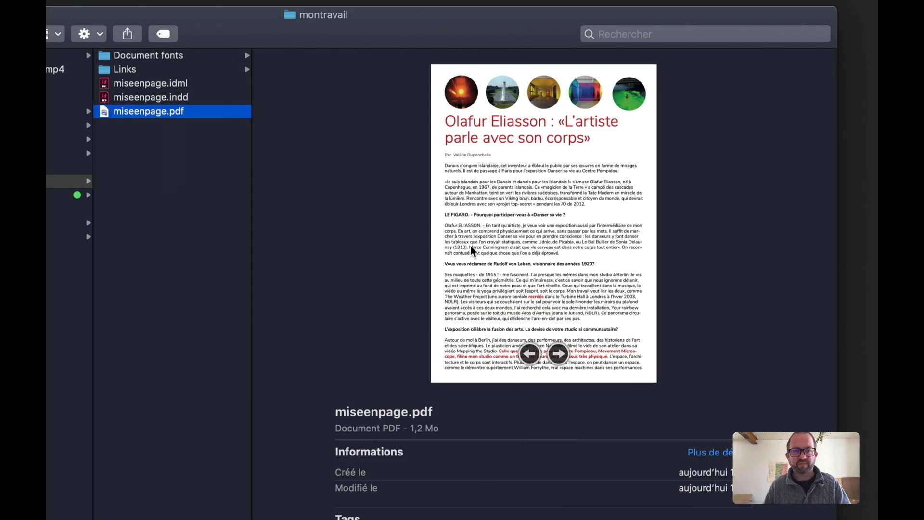
Open the packaged Document fonts folder and examine the Nunito font files in it
click(119, 59)
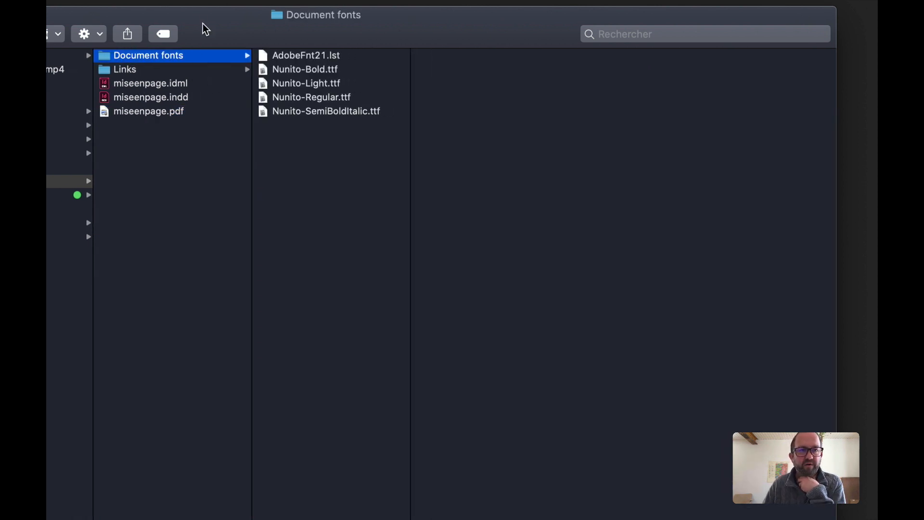
drag(204, 24, 378, 25)
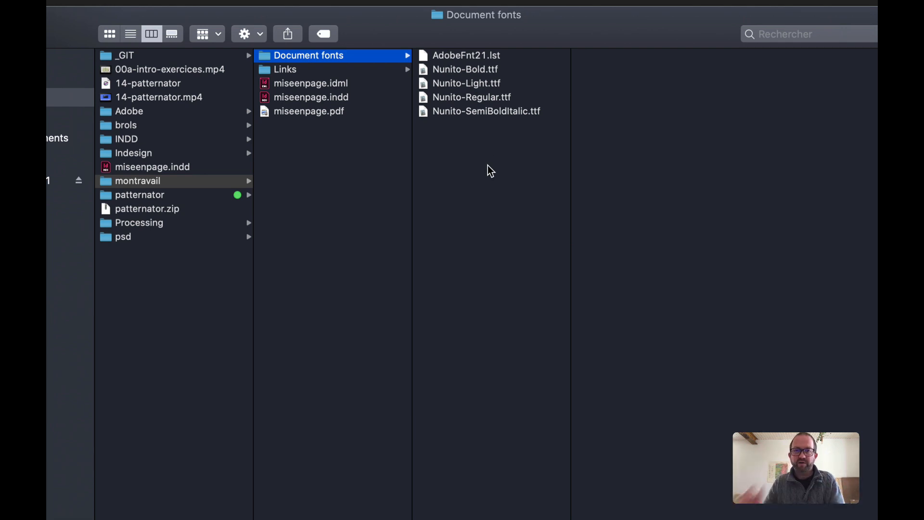
drag(498, 141, 493, 54)
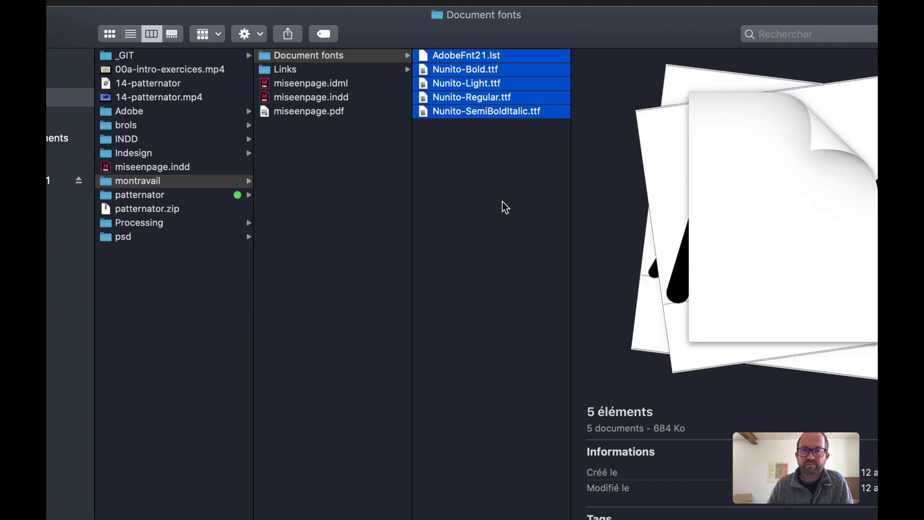
click(496, 177)
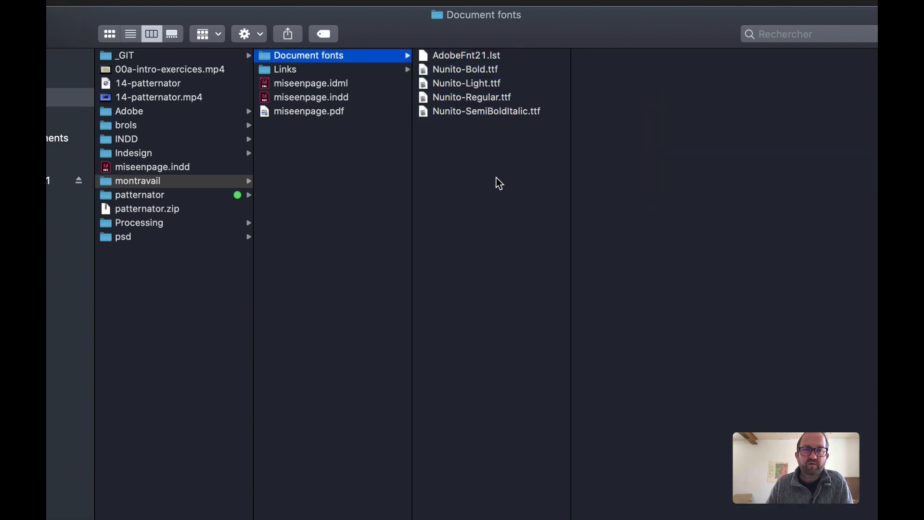
Open the packaged Links folder and preview its images one by one, from autre_01.jpg to The-Weather-Project_1.jpg
click(315, 95)
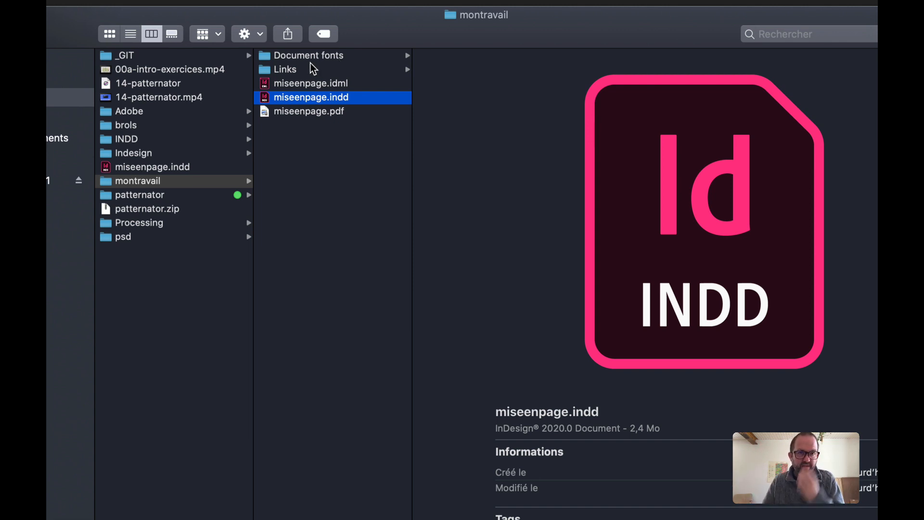
click(299, 70)
click(460, 57)
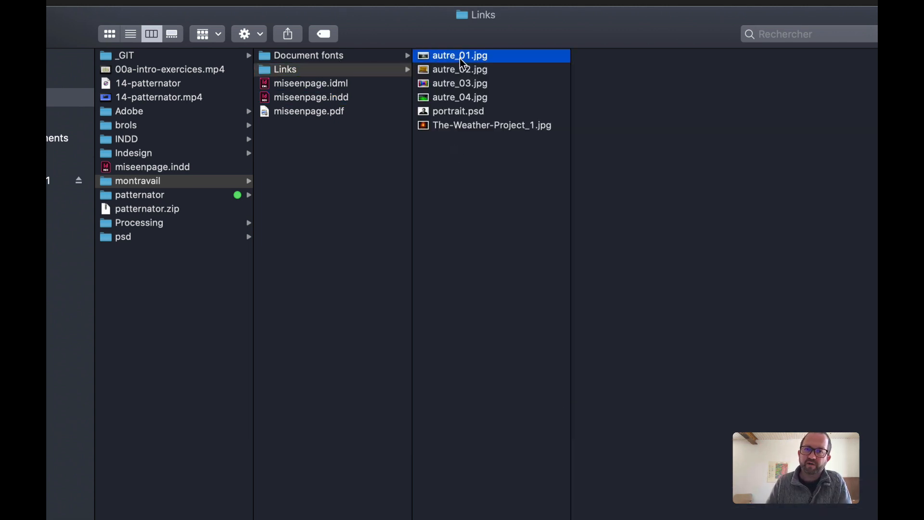
key(Down)
key(Down)
key(Down)
key(Down)
key(Down)
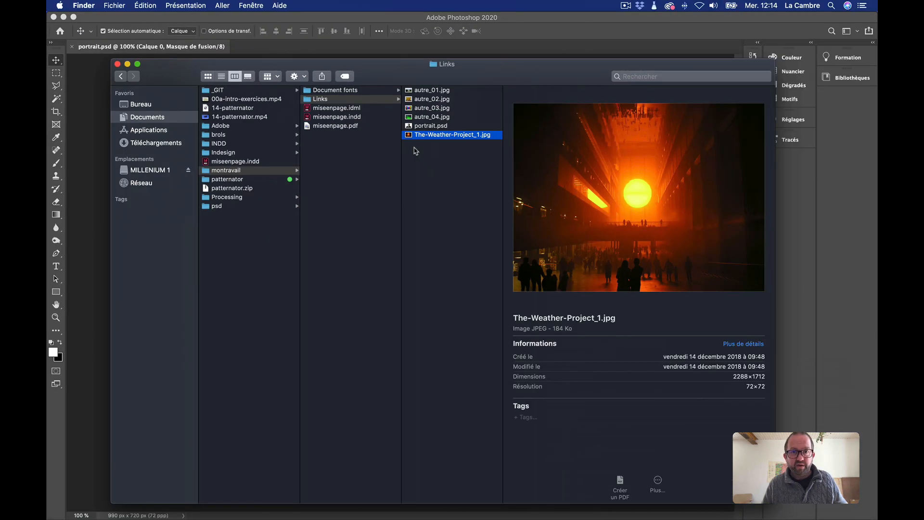
Compress the montravail folder into a ZIP archive and select the resulting montravail.zip in the Documents folder
right_click(218, 172)
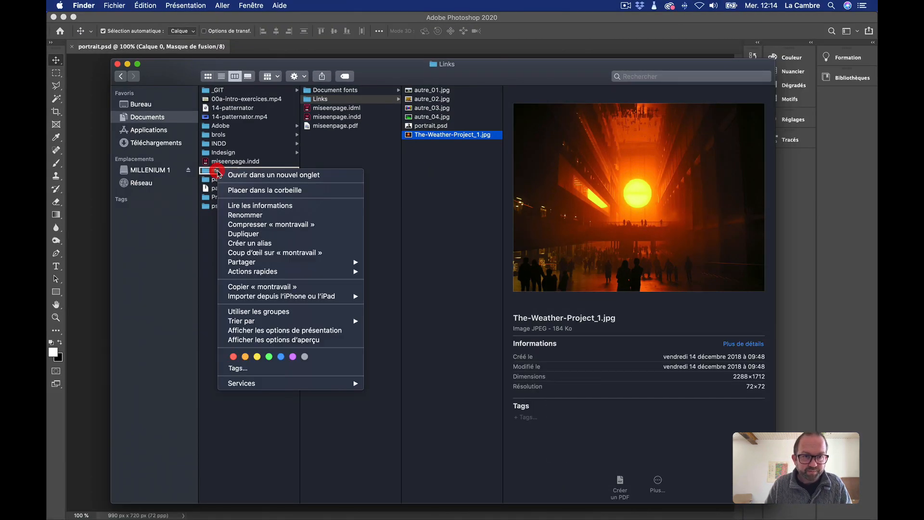
click(268, 225)
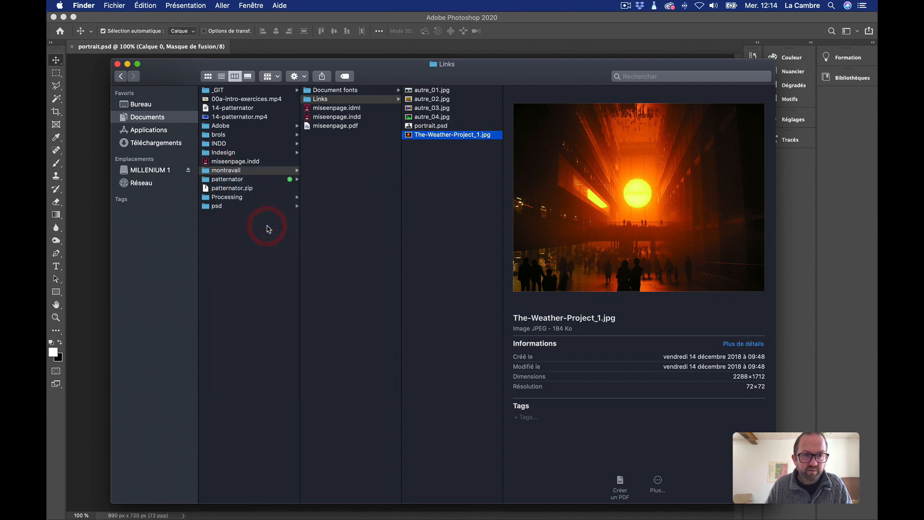
click(176, 125)
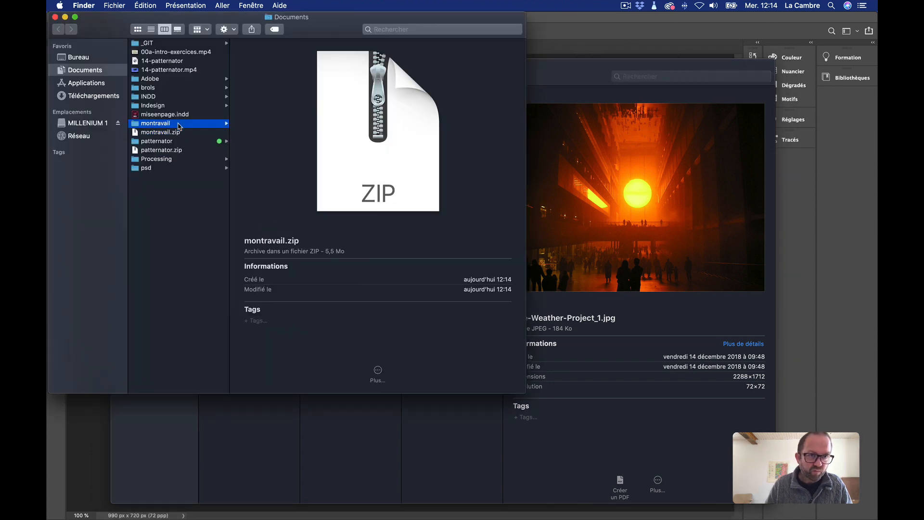
click(178, 133)
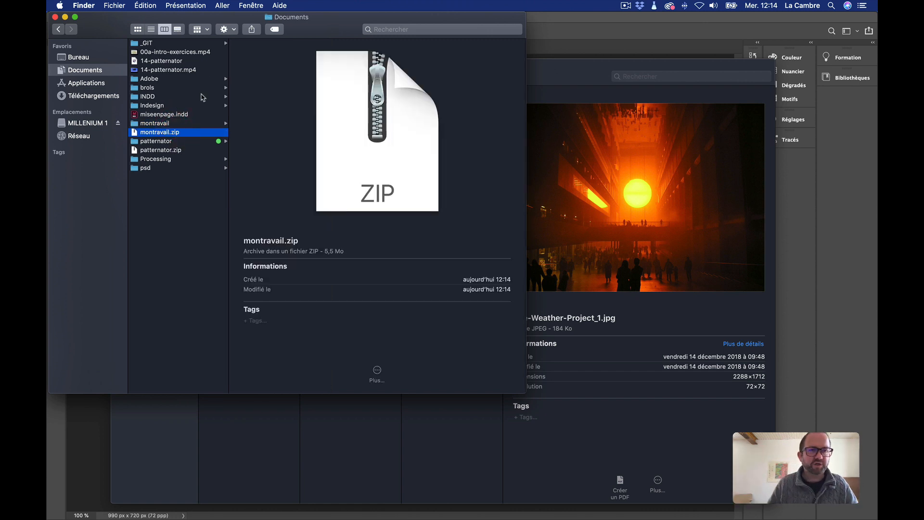
Close the Finder window showing the Links folder and reposition the Documents window containing montravail.zip
drag(95, 23, 188, 33)
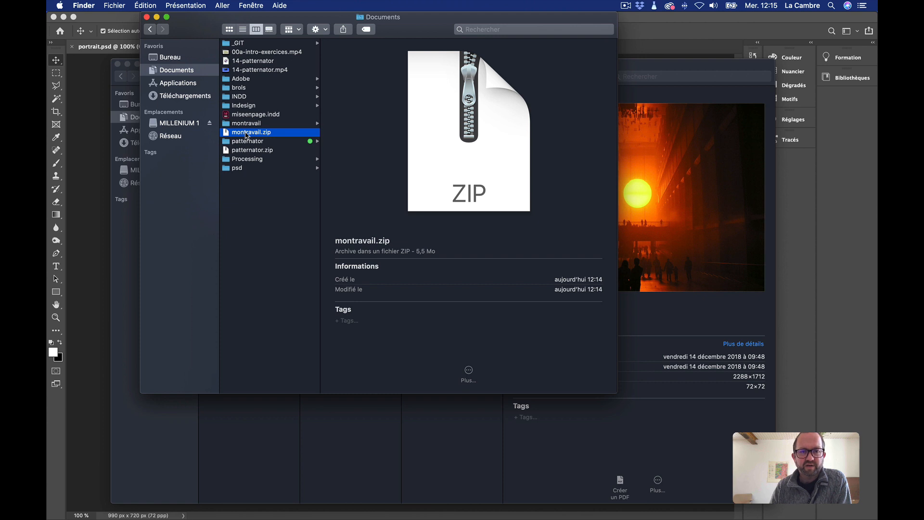
drag(197, 26, 304, 134)
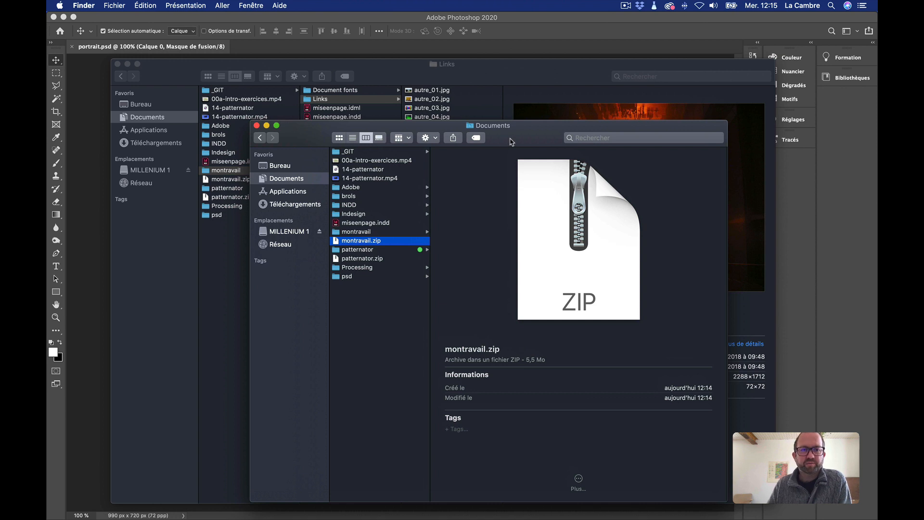
click(117, 64)
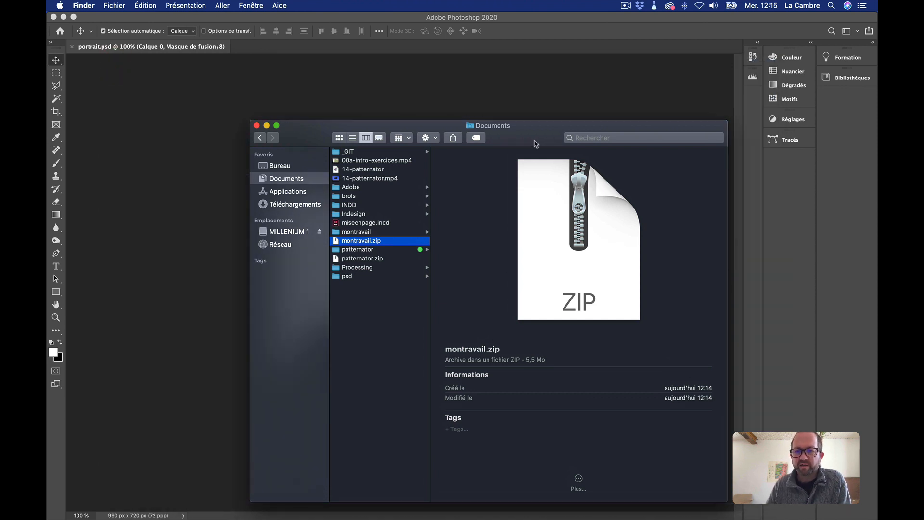
drag(535, 143, 534, 86)
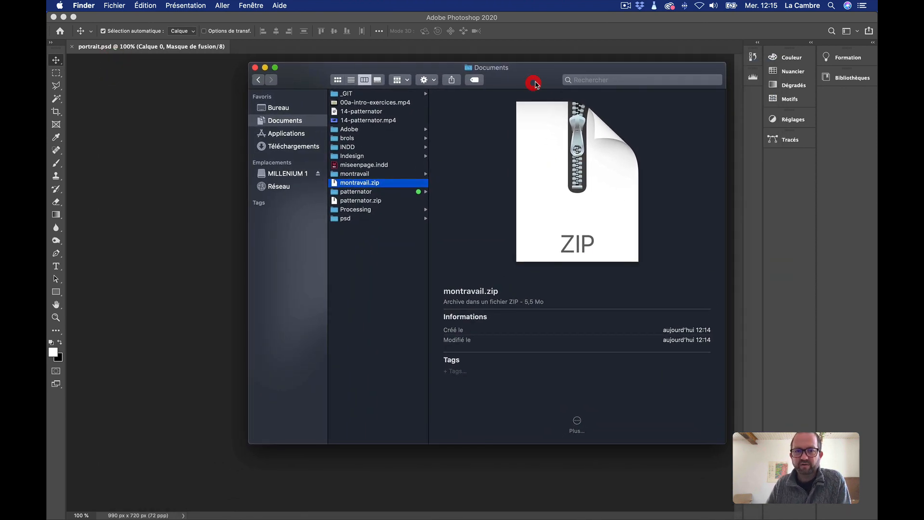